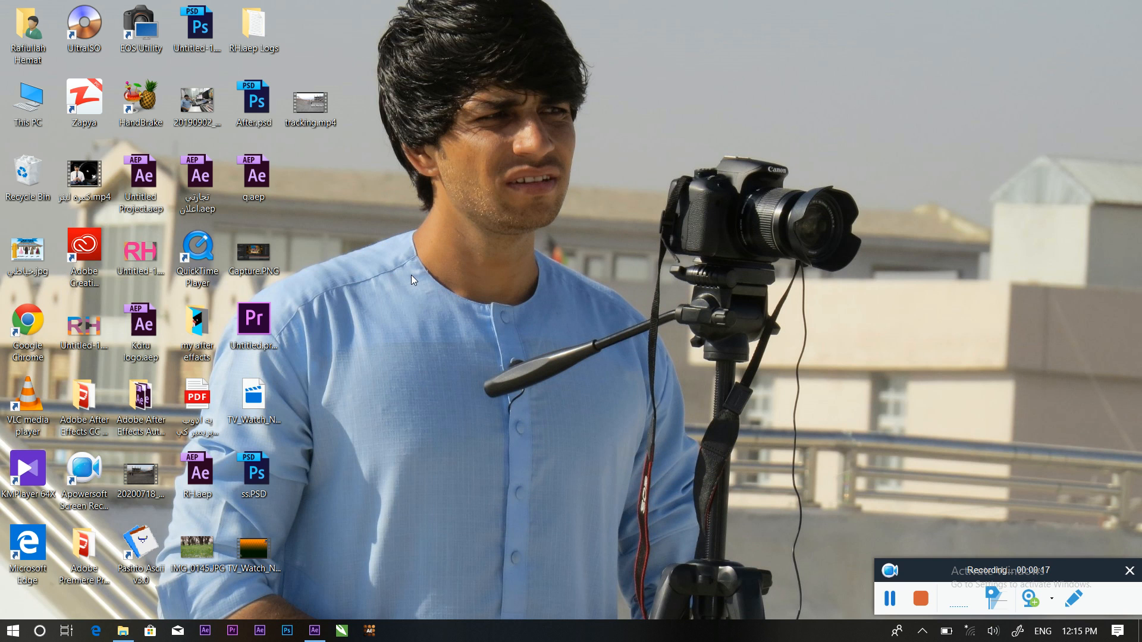
Step: Play the reference clip live 2.mp4 from the my after effects folder, close it and return to the desktop
double_click(204, 335)
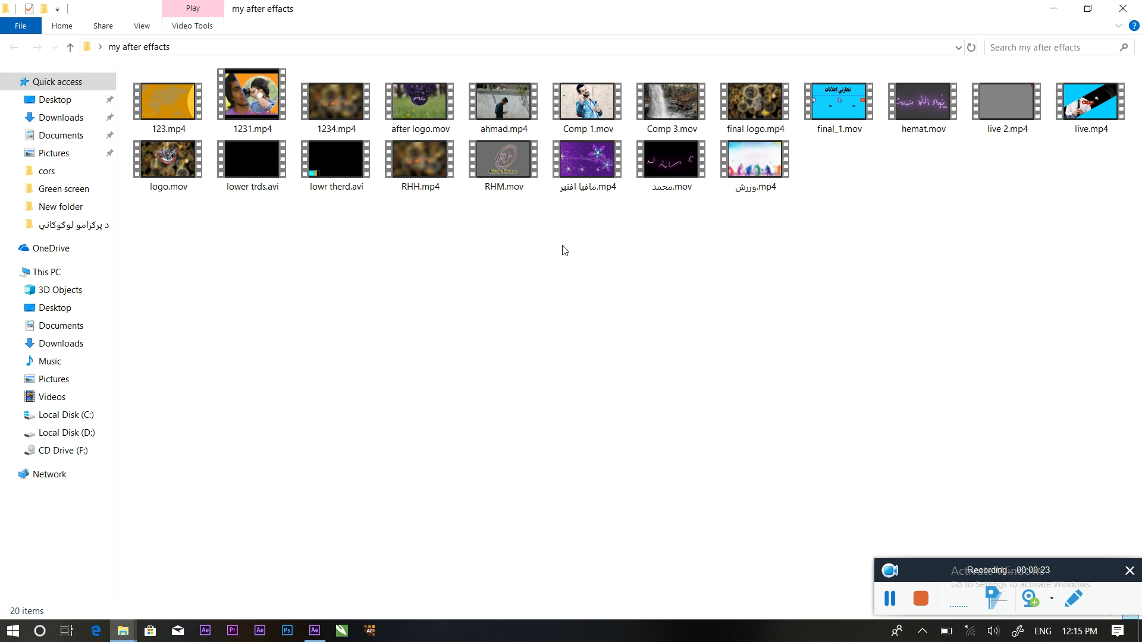
double_click(1005, 95)
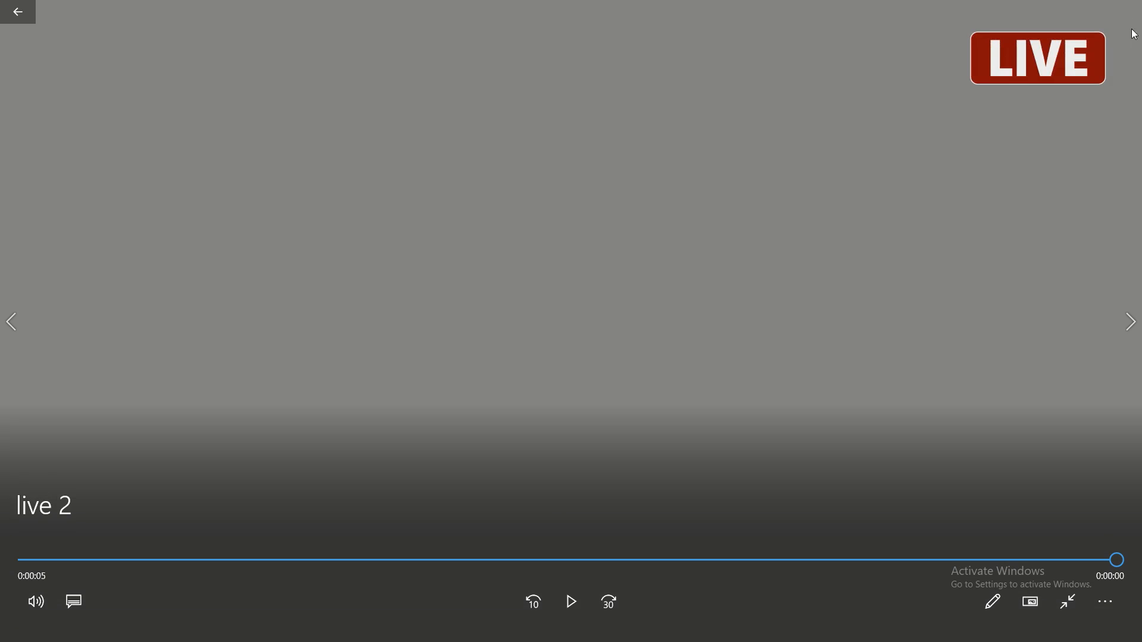
click(1118, 7)
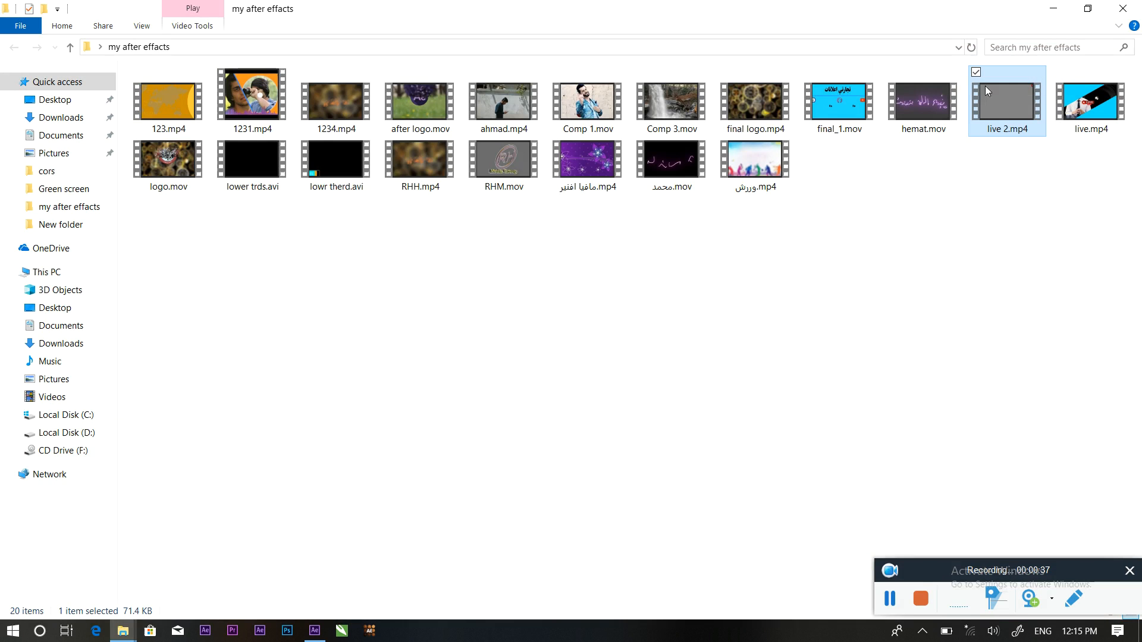
click(1112, 6)
right_click(383, 154)
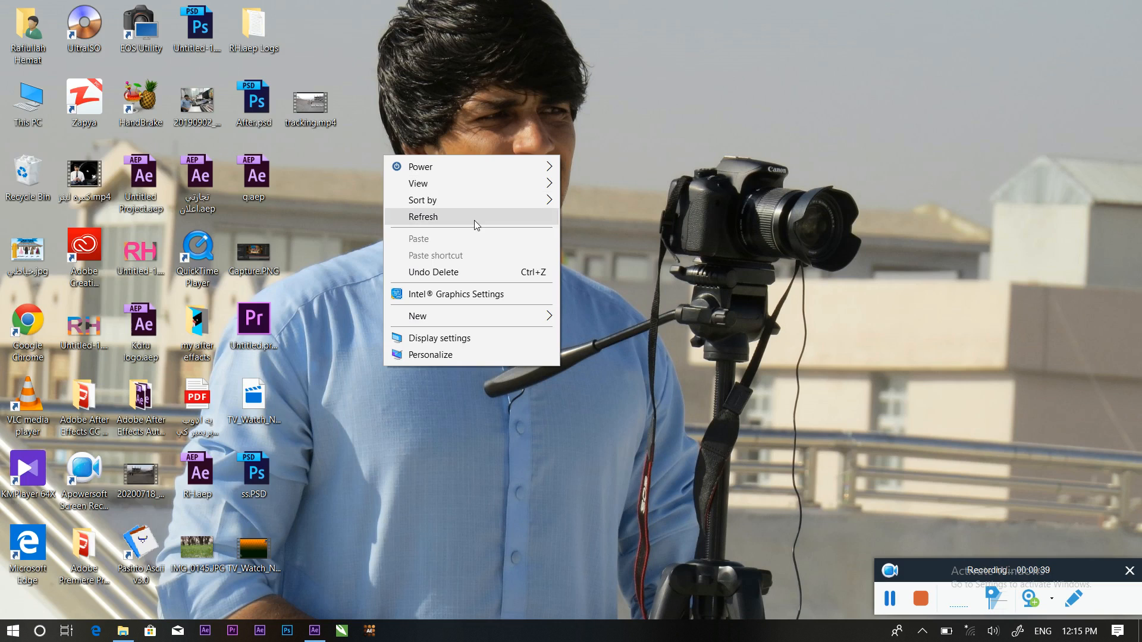
click(474, 219)
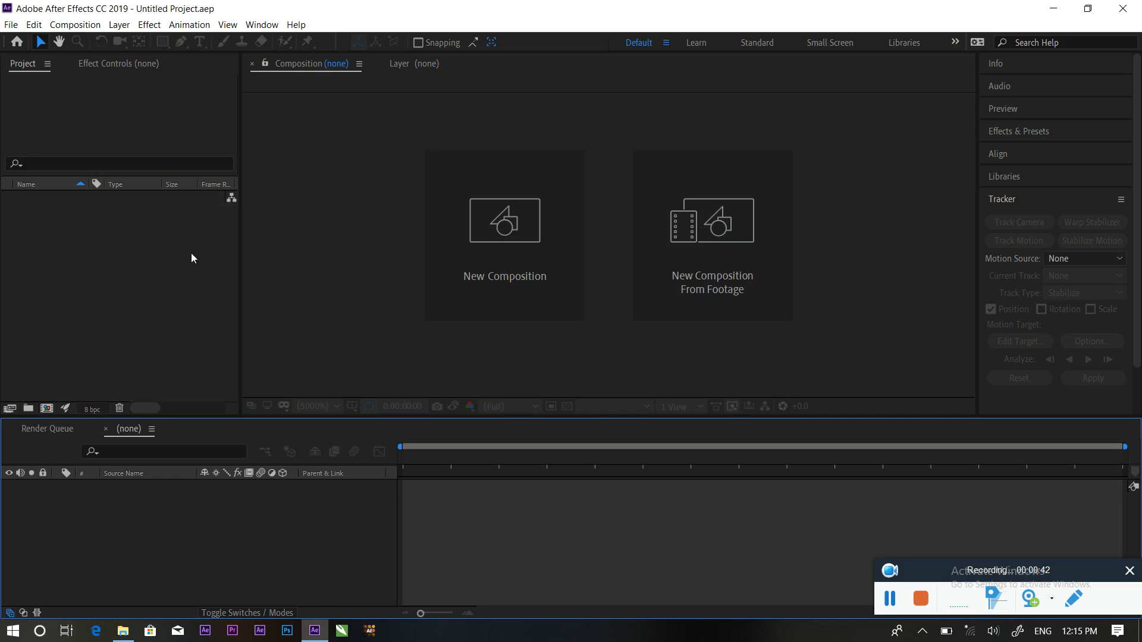
Step: Create the composition Comp 1 with the HDTV 1080 29.97 preset and a 30-second duration, and show it in 1 View
click(192, 258)
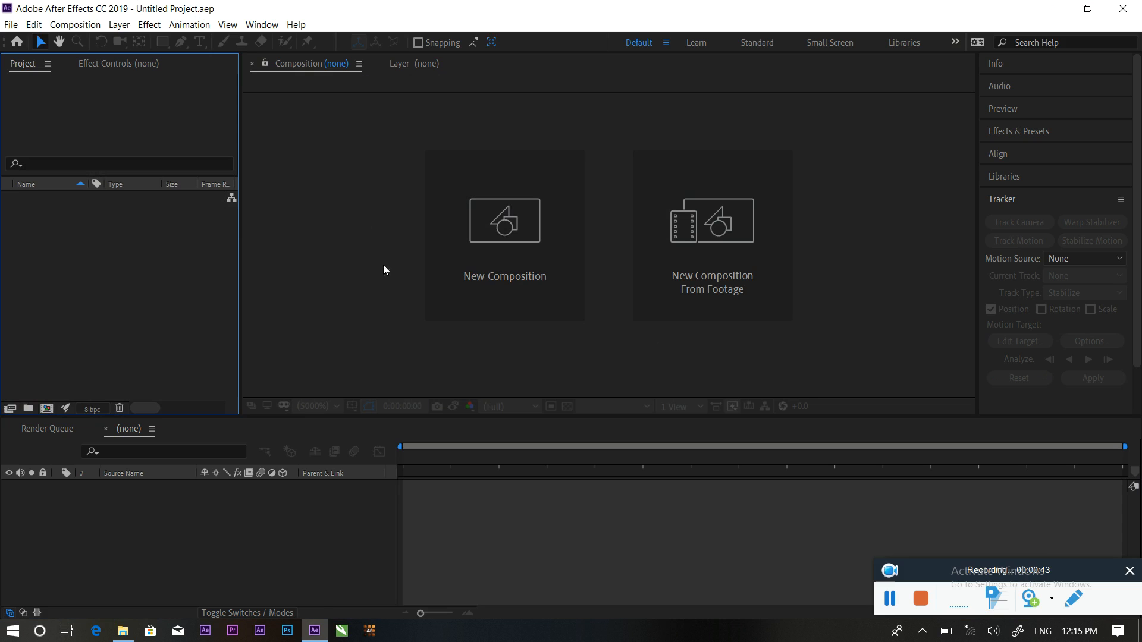
click(522, 258)
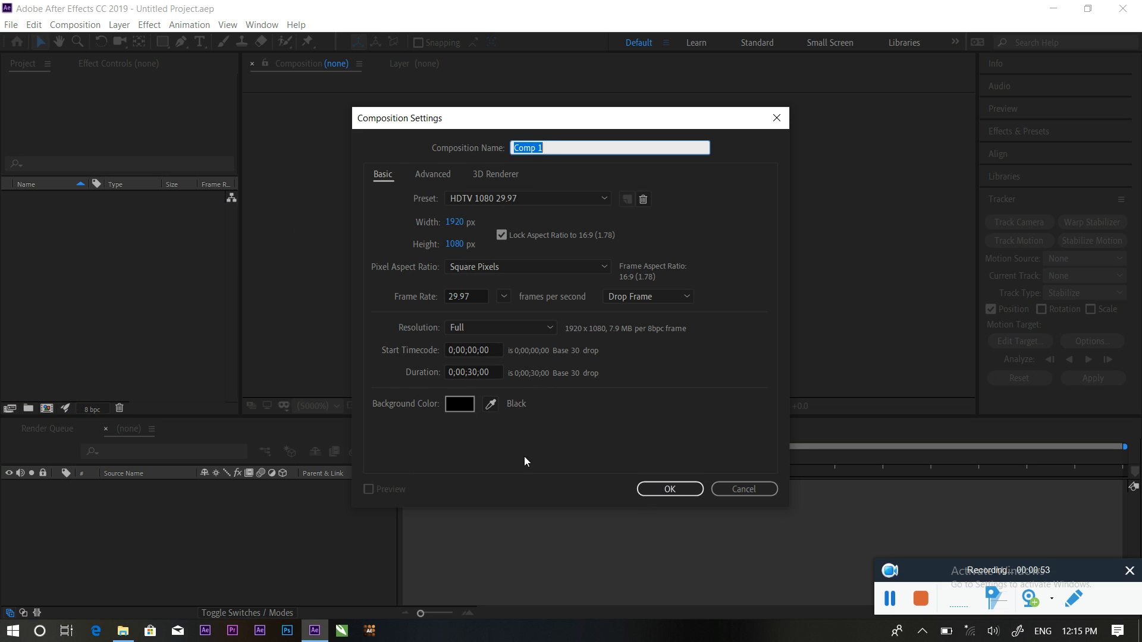
click(671, 490)
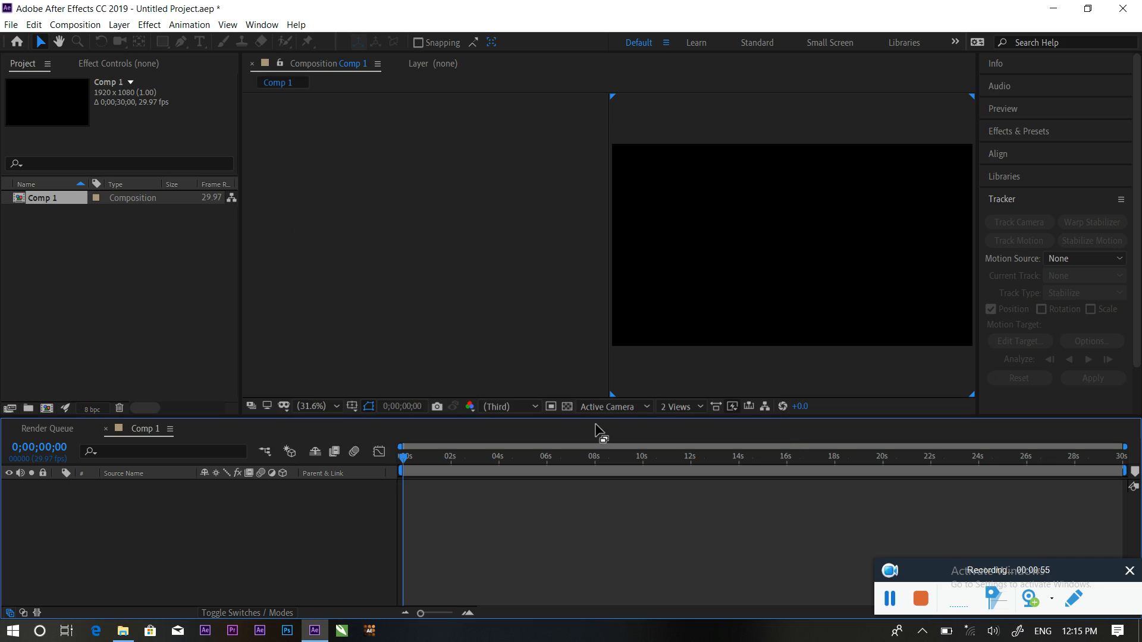
click(696, 406)
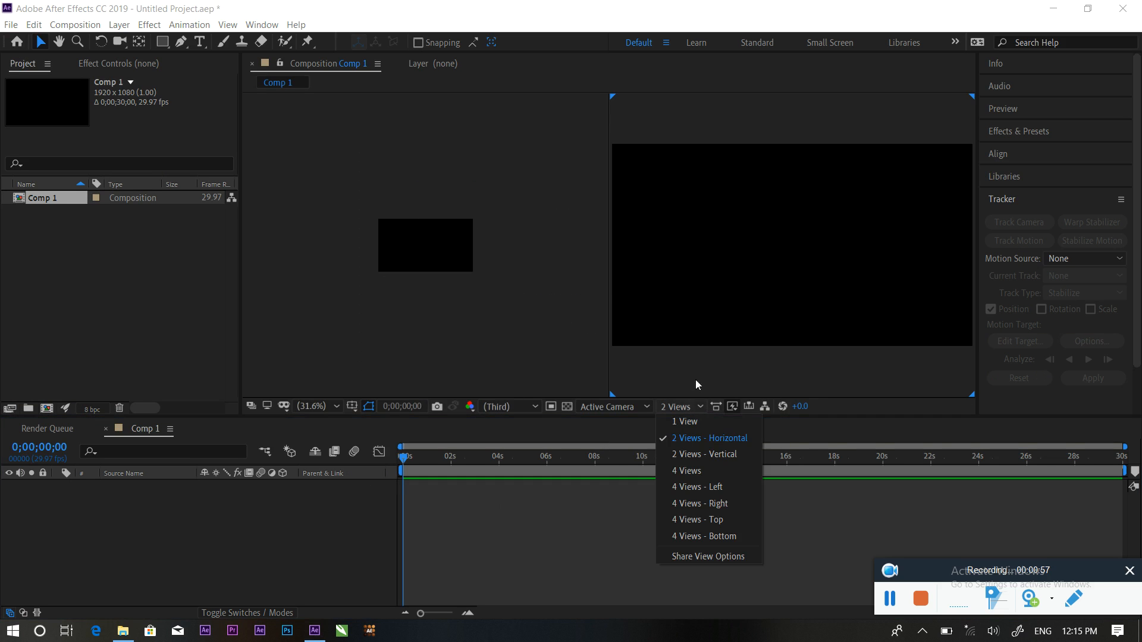
click(686, 421)
Step: Add a 1920 x 1080 px solid layer in deep cyan as the composition's background
right_click(226, 548)
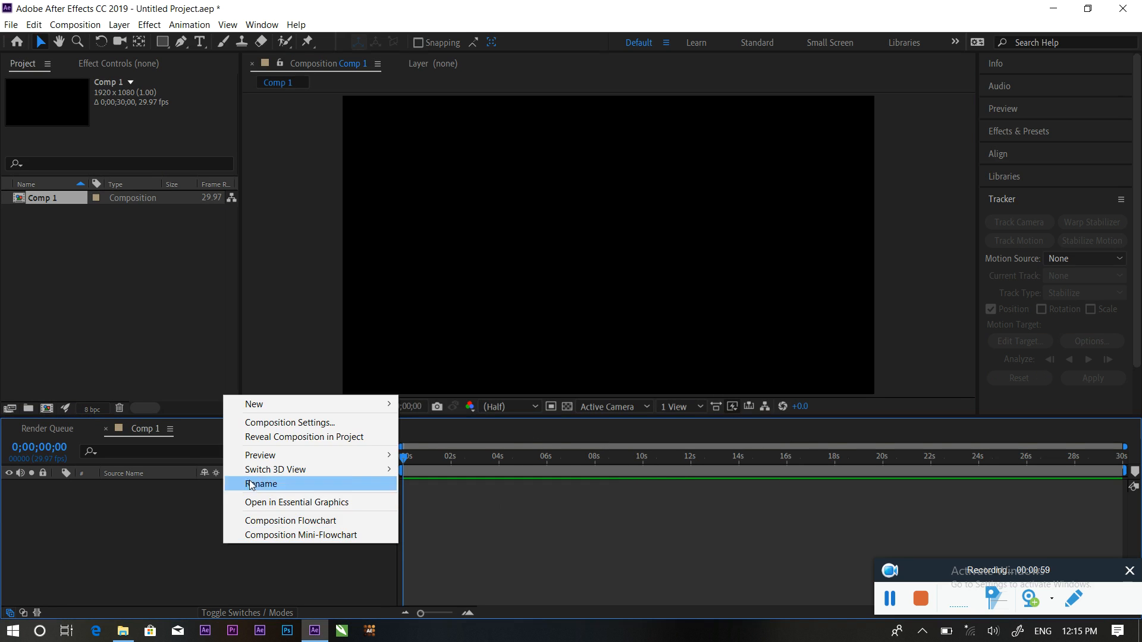
mouse_move(257, 407)
click(429, 437)
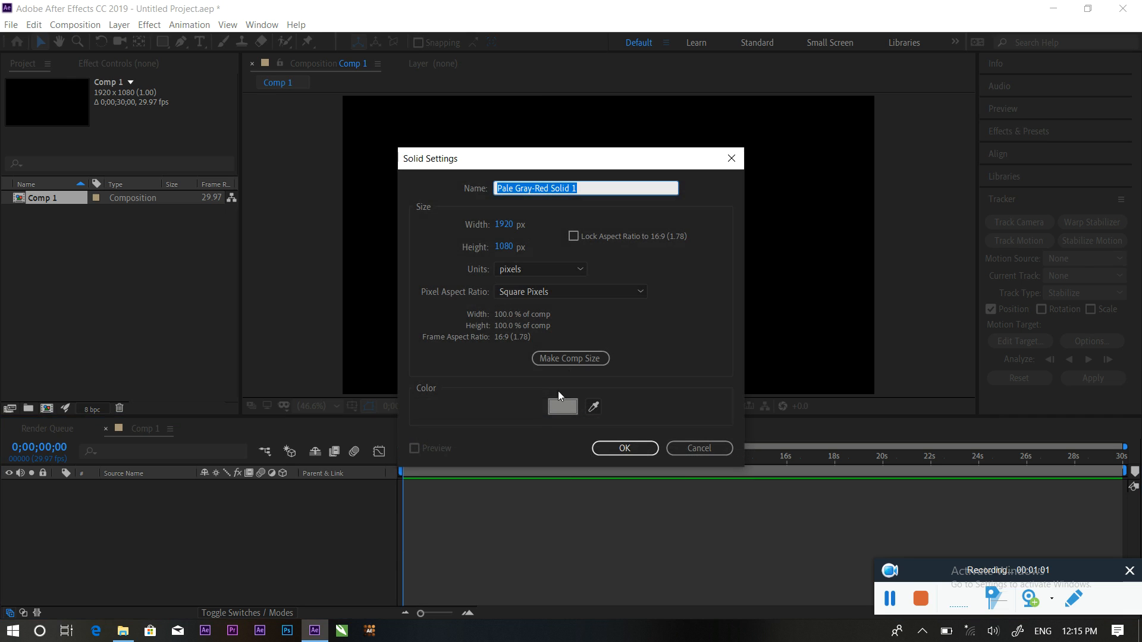
click(564, 407)
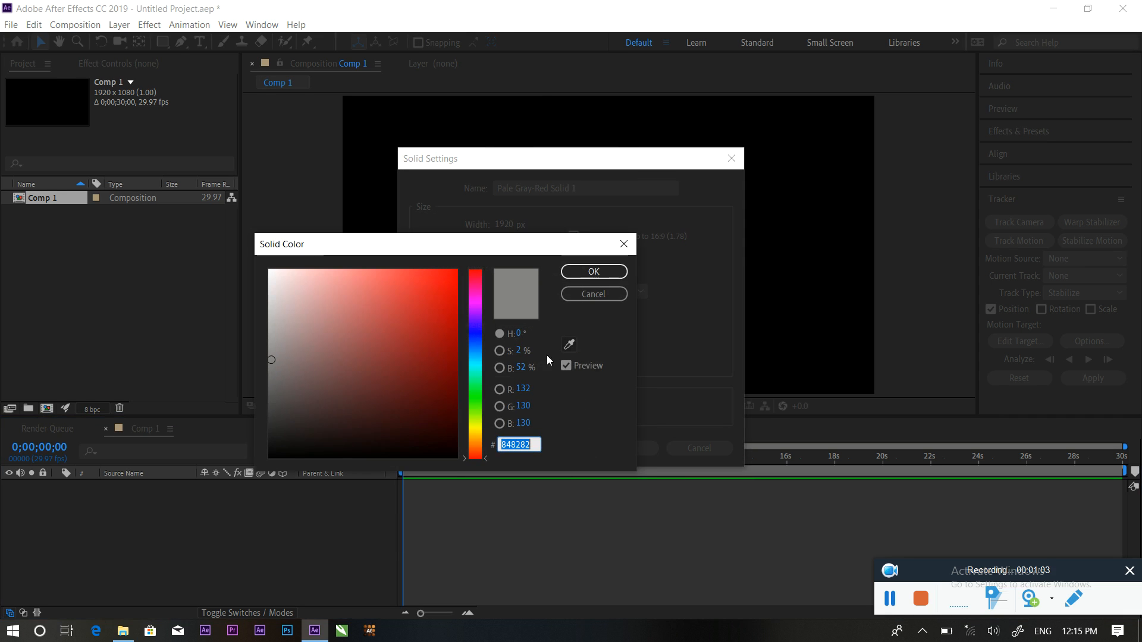
click(477, 366)
drag(424, 345, 449, 329)
click(573, 272)
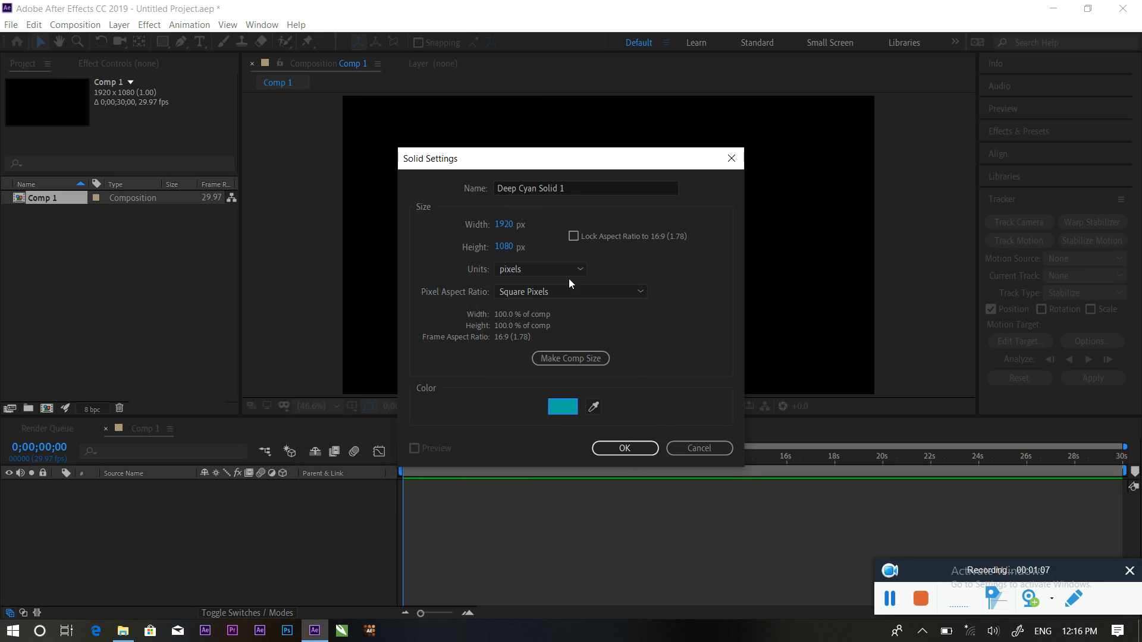
click(619, 448)
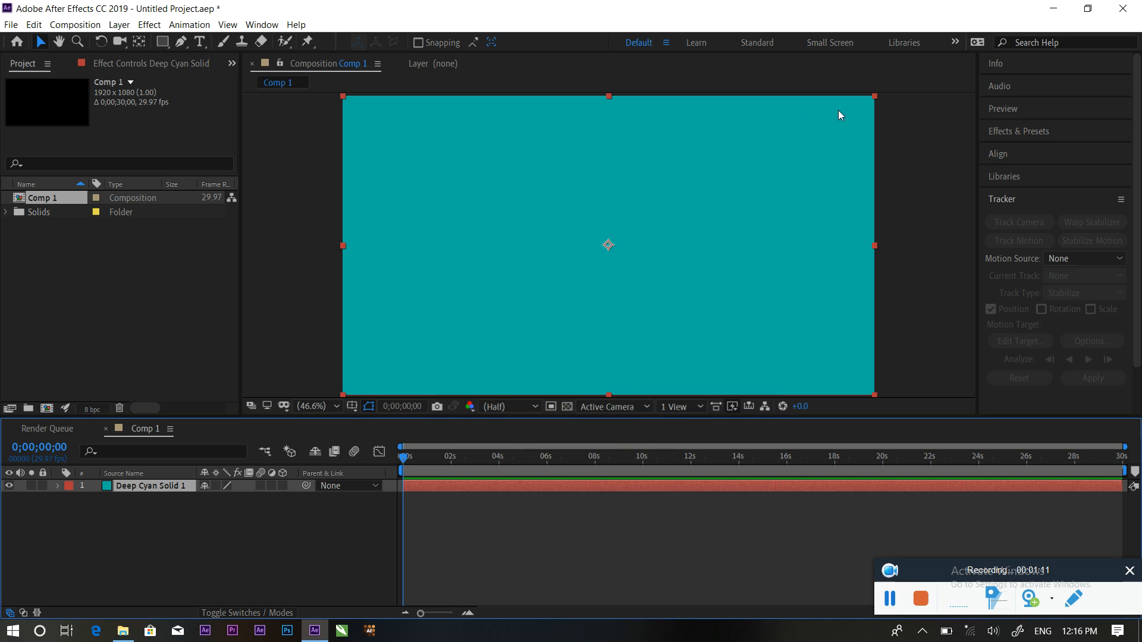
click(118, 315)
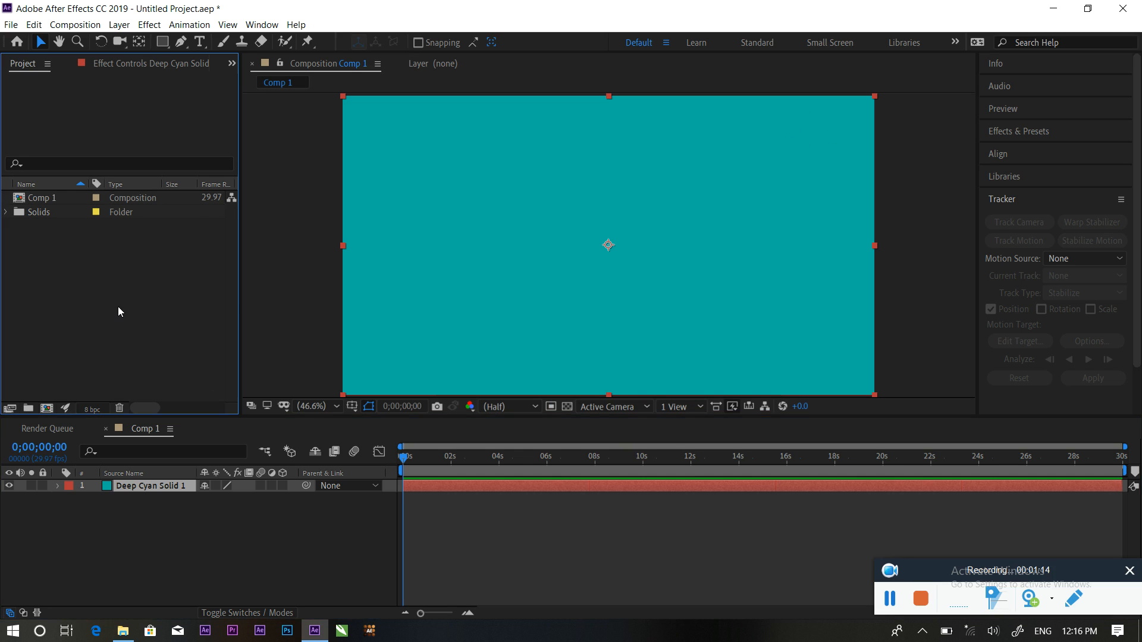
Step: Draw a small, wide rounded rectangle near the centre of the composition as a separate shape layer
click(165, 41)
click(234, 48)
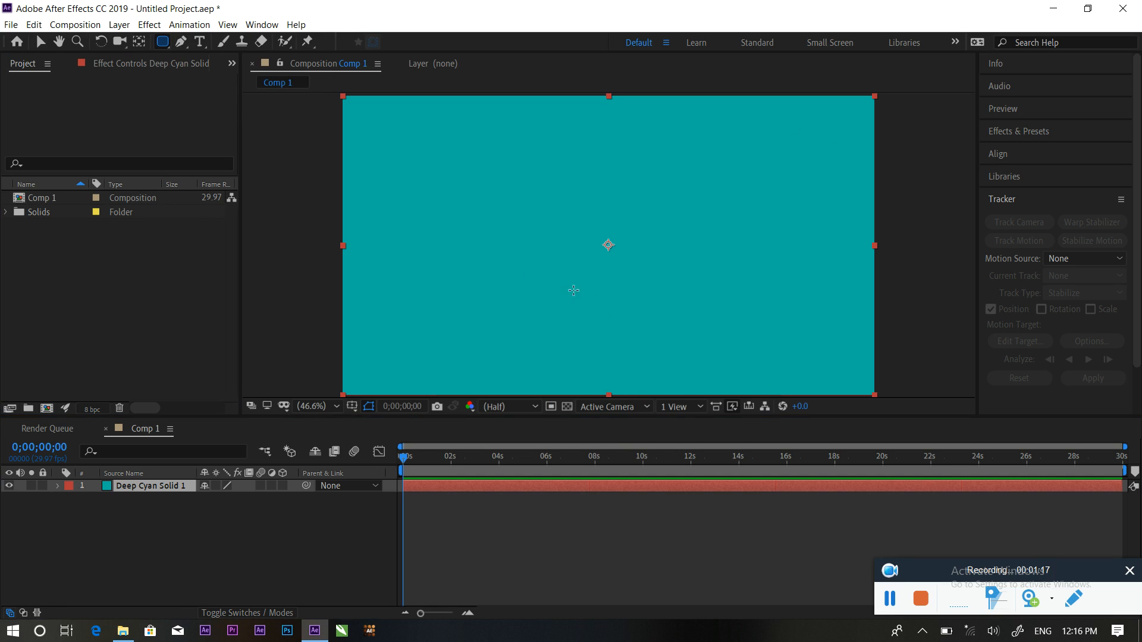
click(150, 536)
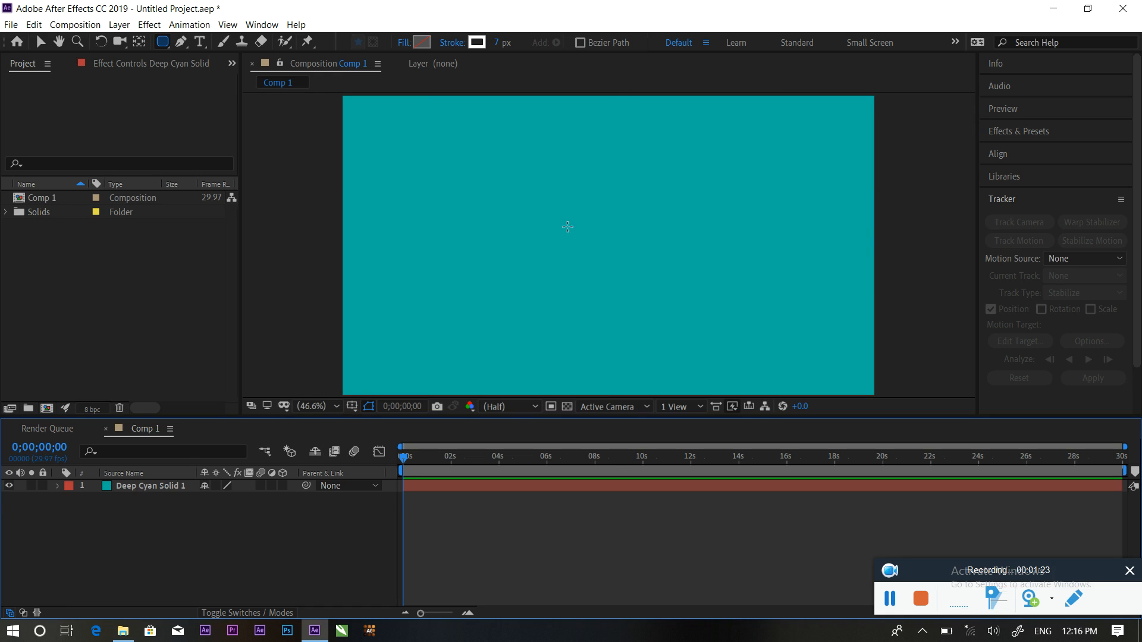
mouse_move(557, 224)
mouse_down()
mouse_move(579, 242)
mouse_move(644, 253)
mouse_move(624, 254)
mouse_up()
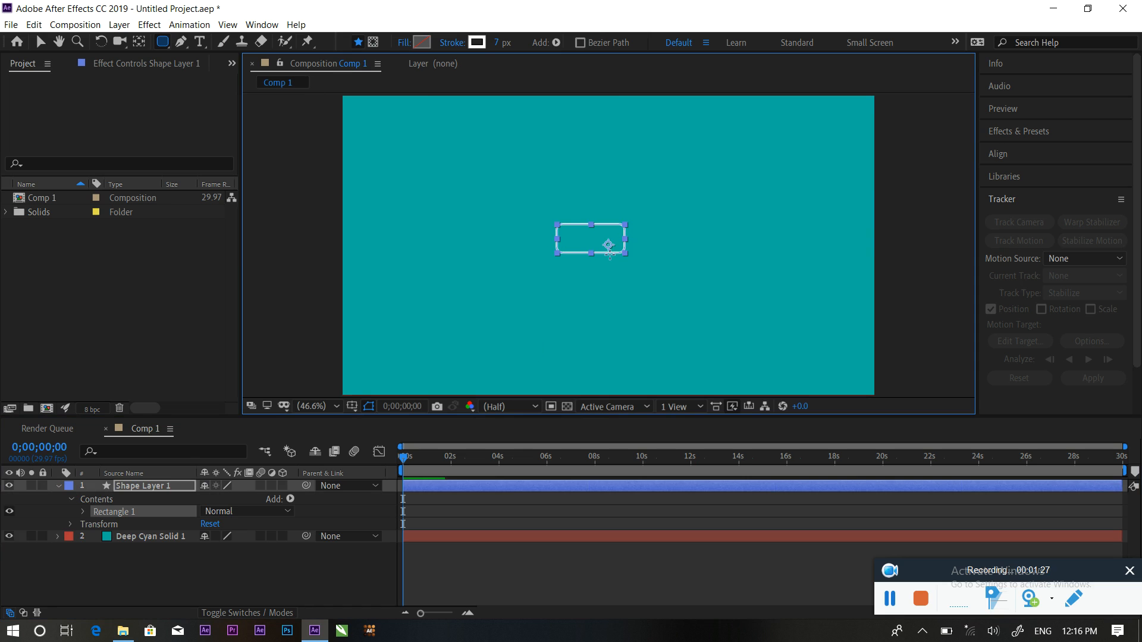
Step: Fill the rounded rectangle with bright red and set its stroke width to 5 px
click(426, 42)
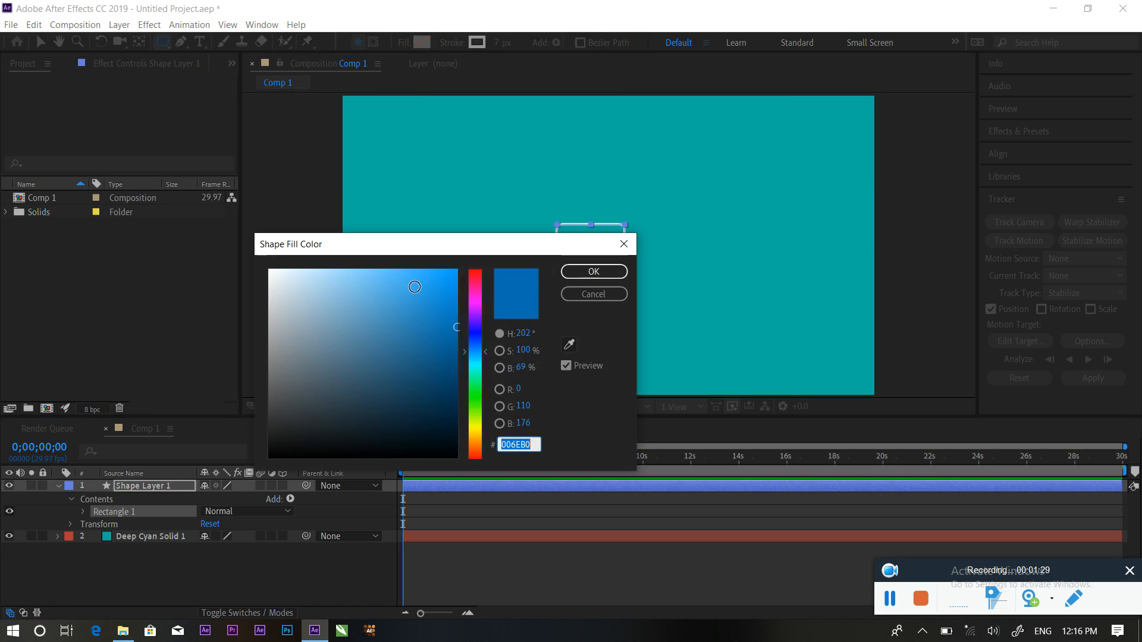
drag(477, 298, 477, 274)
click(450, 283)
click(594, 271)
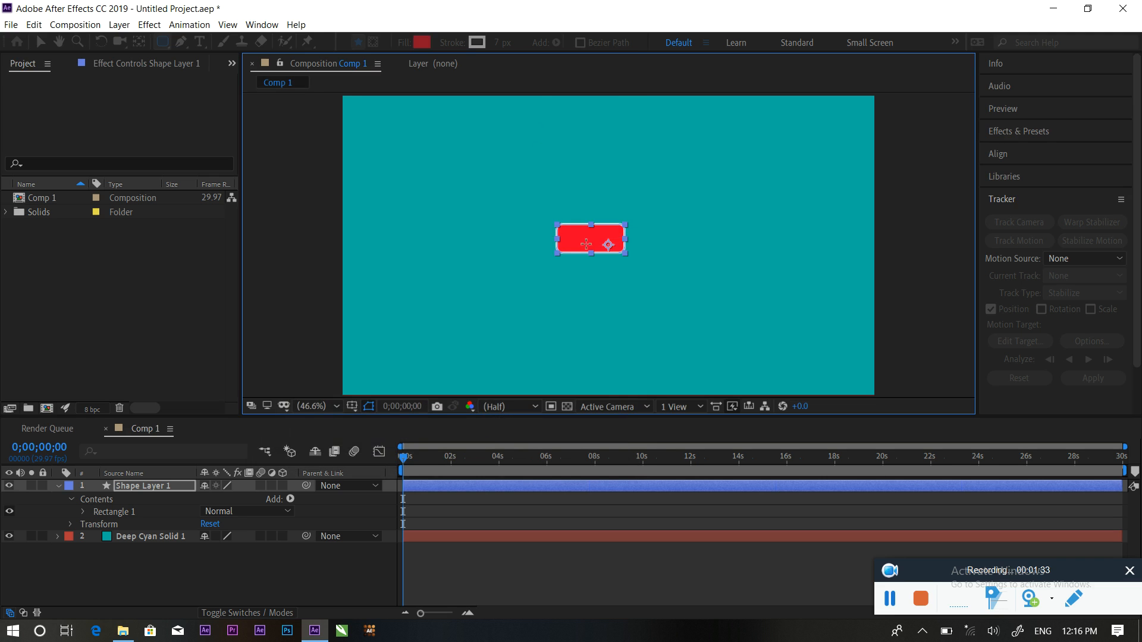
click(498, 42)
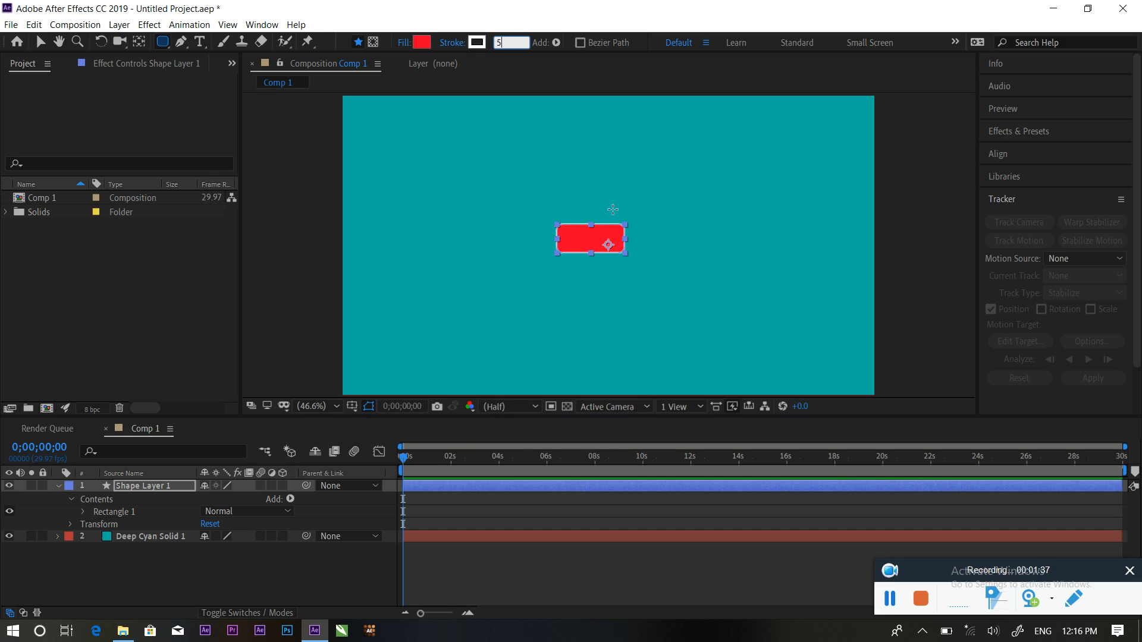
click(164, 327)
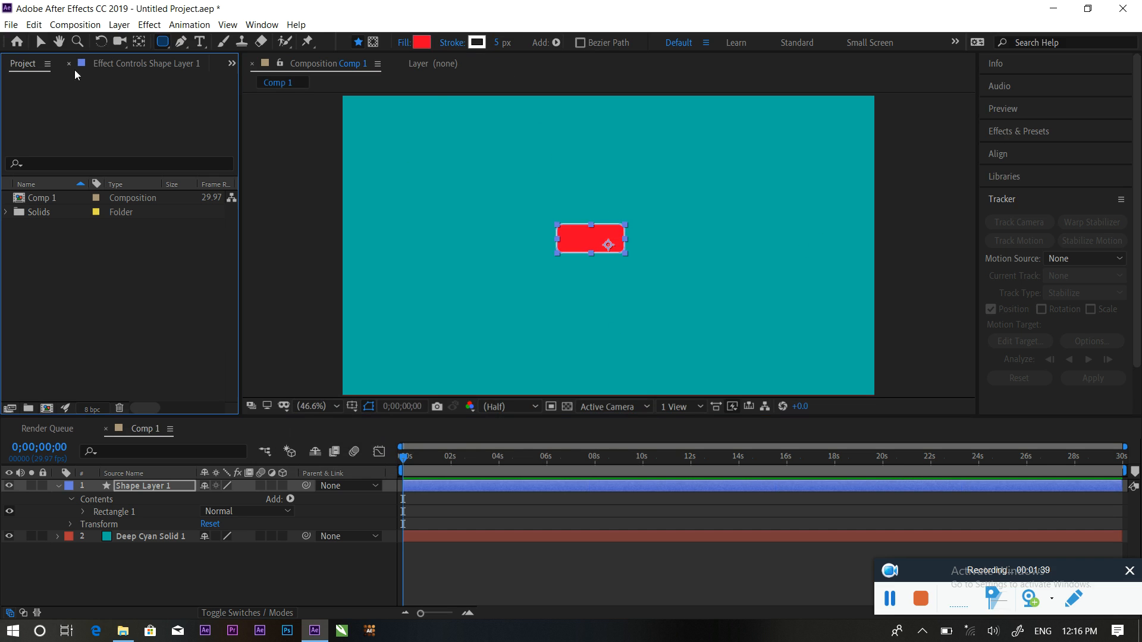
Step: Move the shape layer's anchor point to the centre of the red rectangle with the Pan Behind tool
click(39, 42)
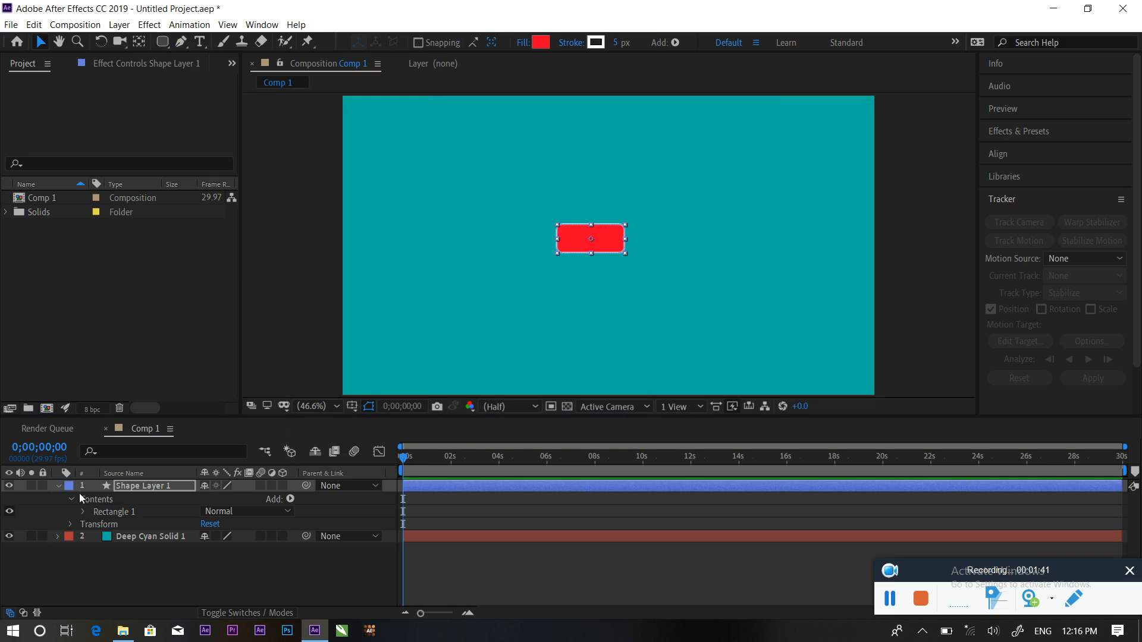
click(151, 486)
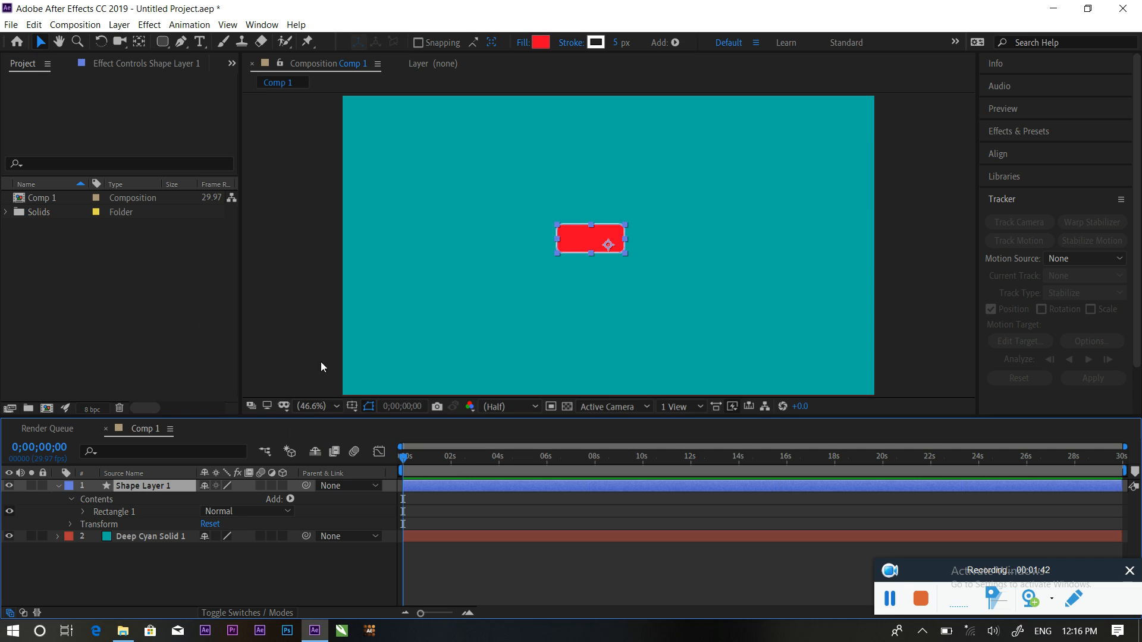
click(137, 41)
drag(612, 245, 593, 241)
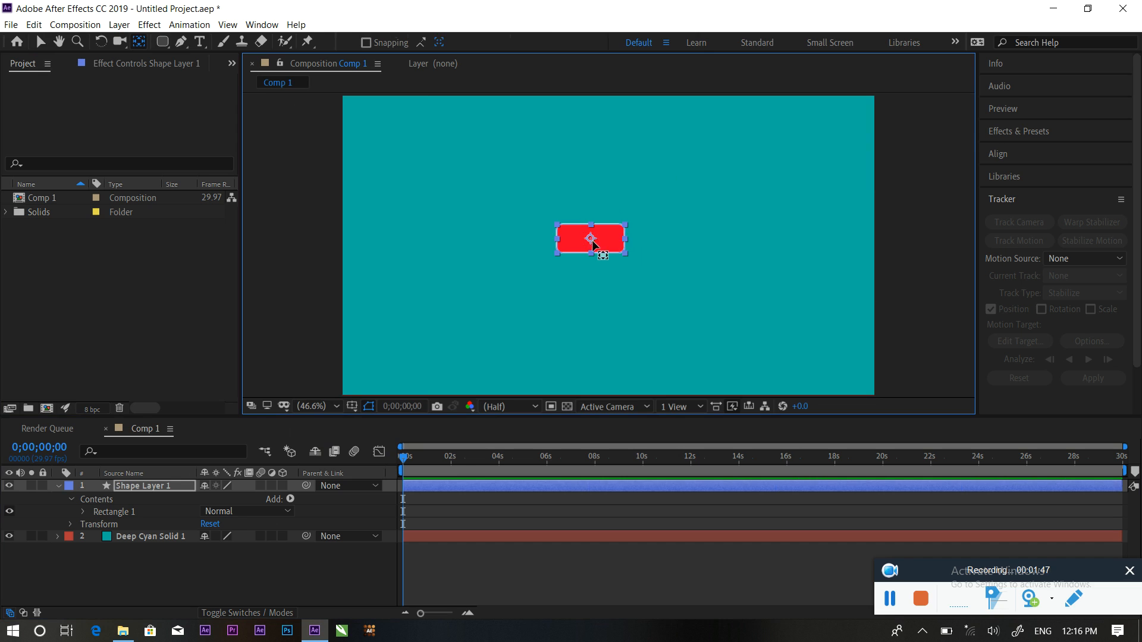
click(189, 323)
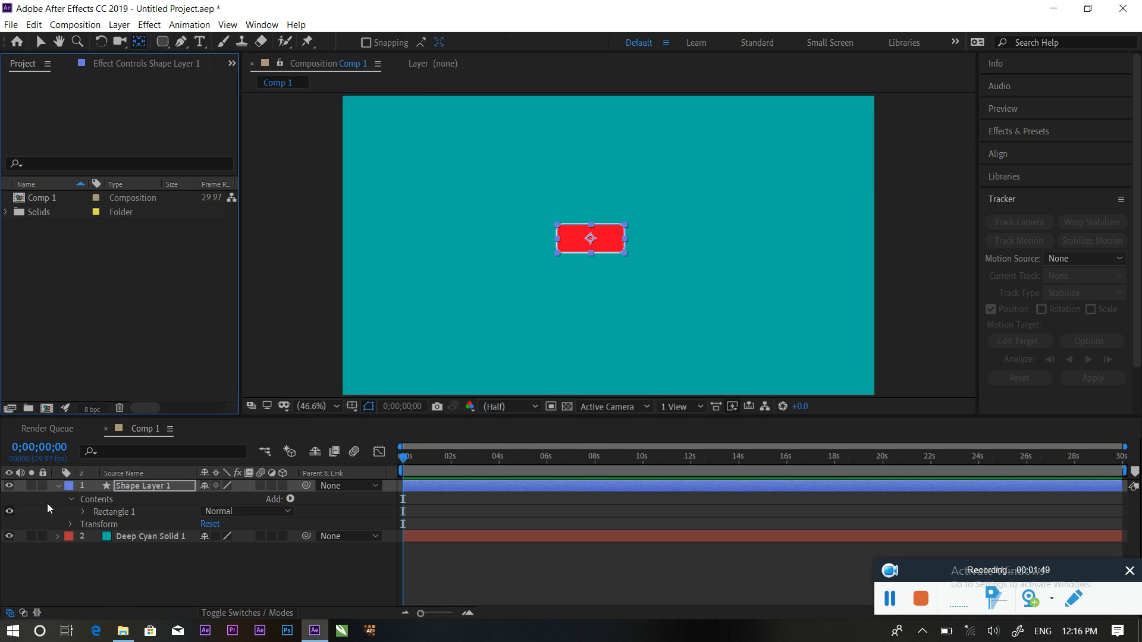
Step: Collapse the shape layer's properties, make it a 3D layer and return to the Selection tool
click(58, 486)
click(140, 581)
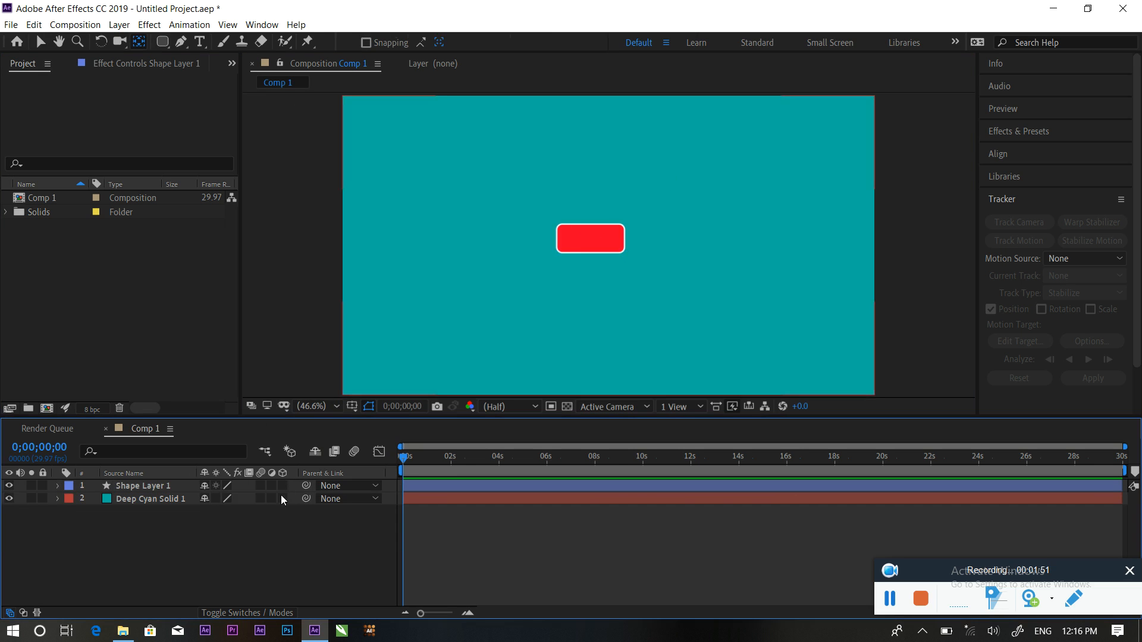
click(283, 485)
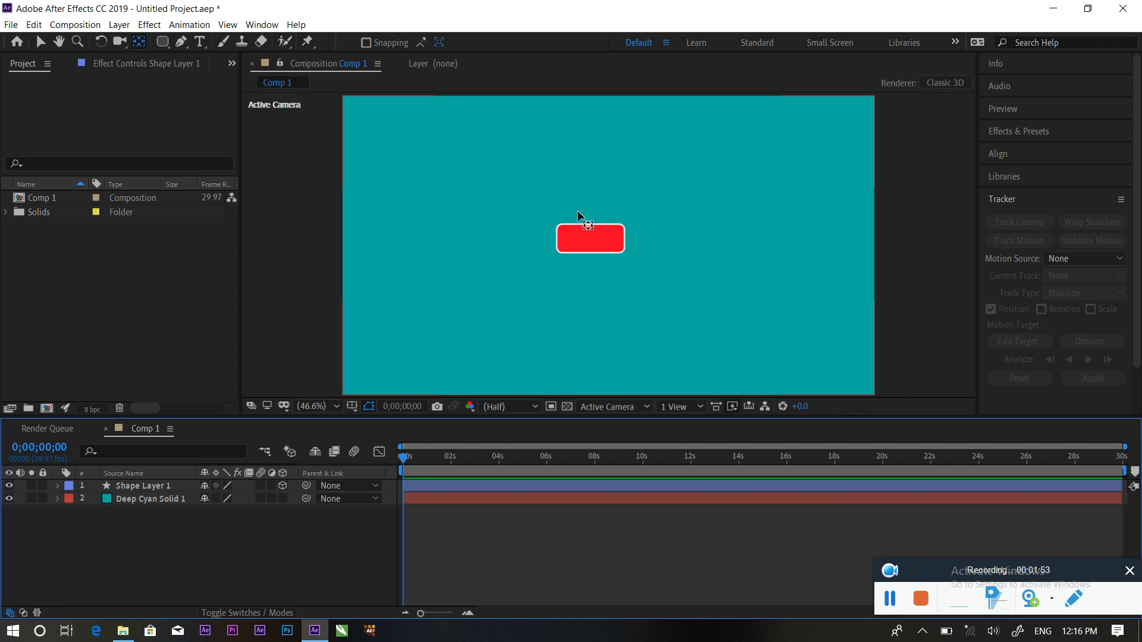
click(40, 42)
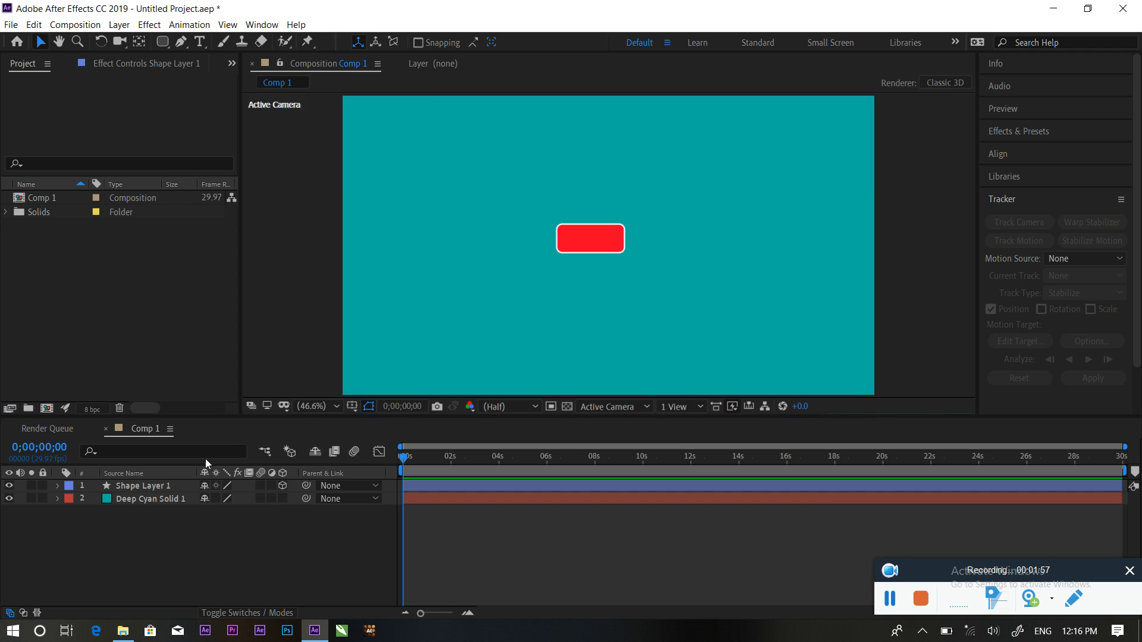
Step: Tilt the red rectangle in 3D by setting the shape layer's X Rotation to 337°
click(147, 486)
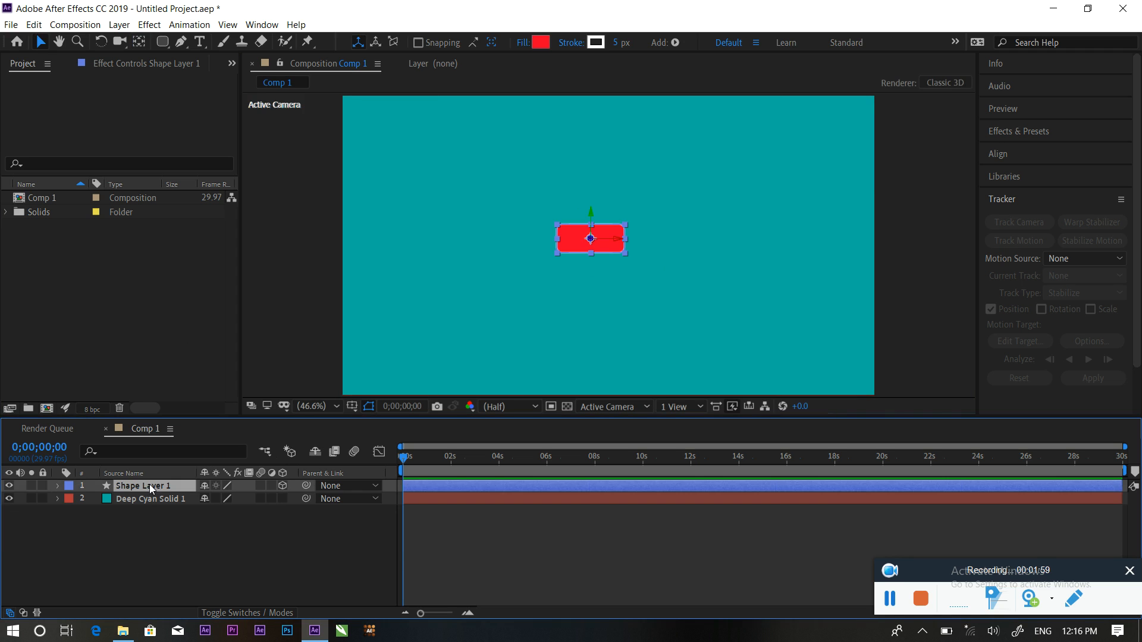
key(r)
drag(218, 523, 423, 467)
scroll(598, 219, up, 2)
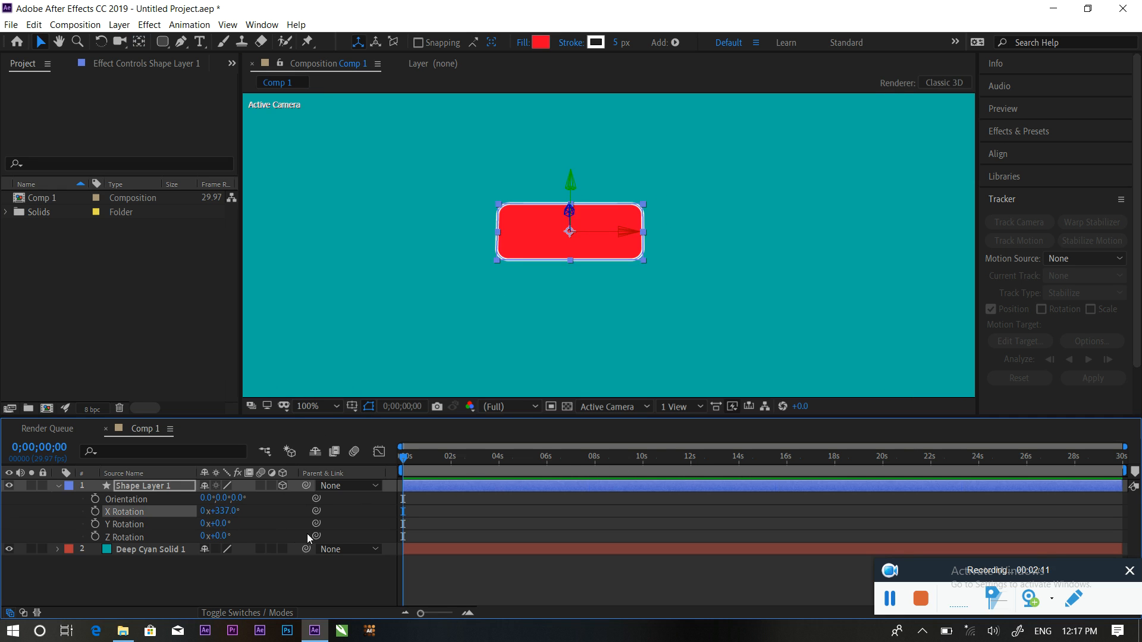
drag(221, 511, 351, 505)
key(ctrl+z)
click(102, 274)
click(58, 486)
Step: Add a text layer reading "Live" over the red rectangle
click(126, 551)
click(200, 41)
click(589, 252)
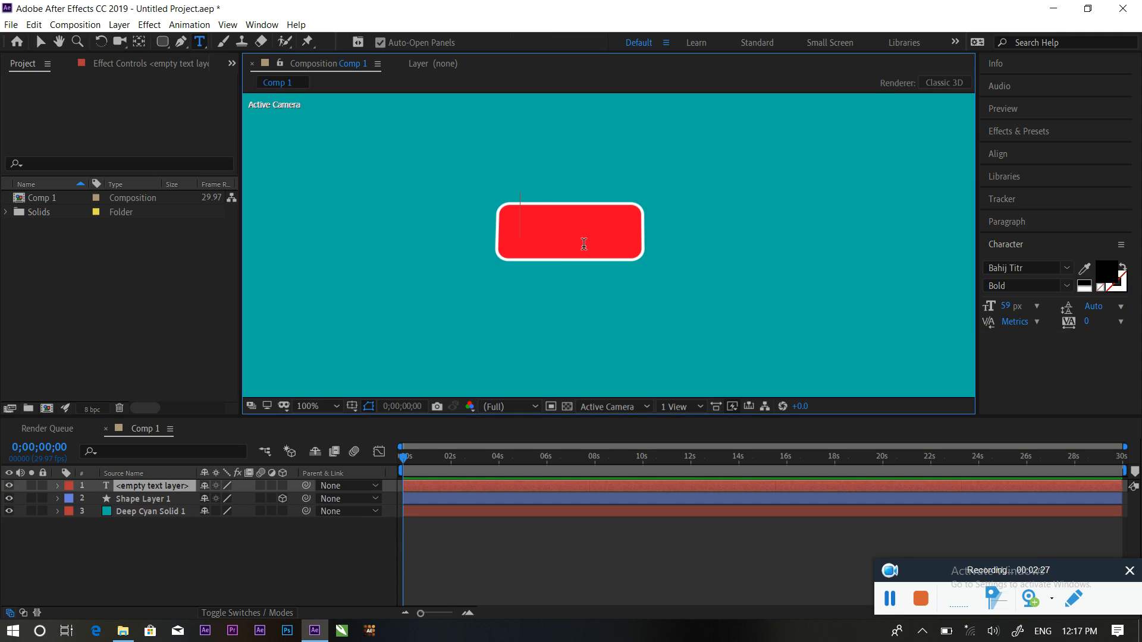
text(Li)
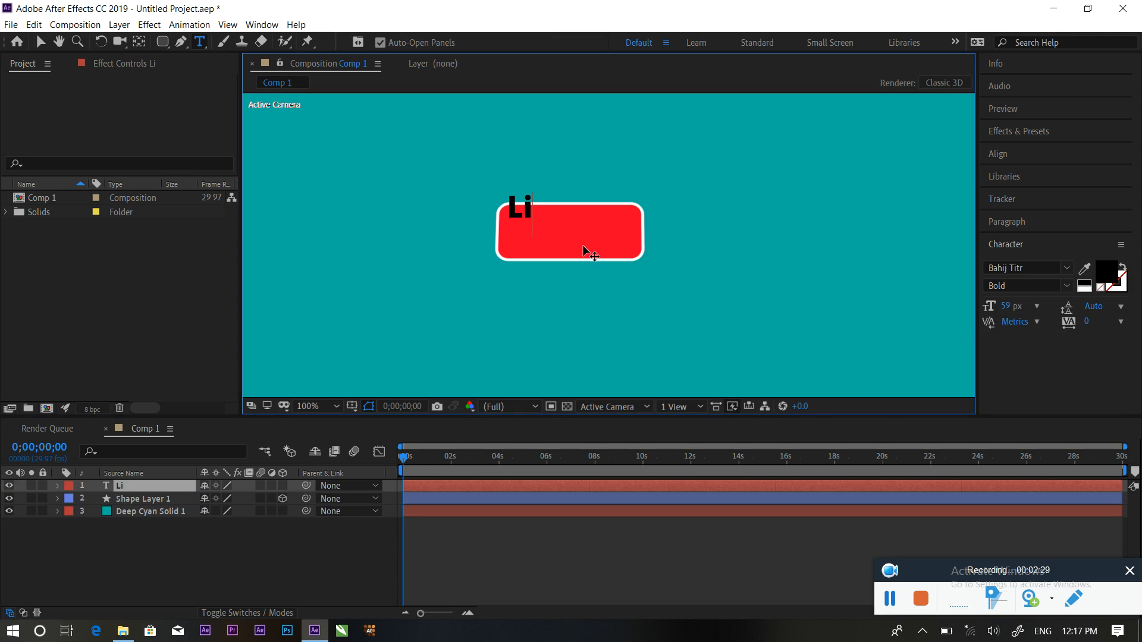
text(ve)
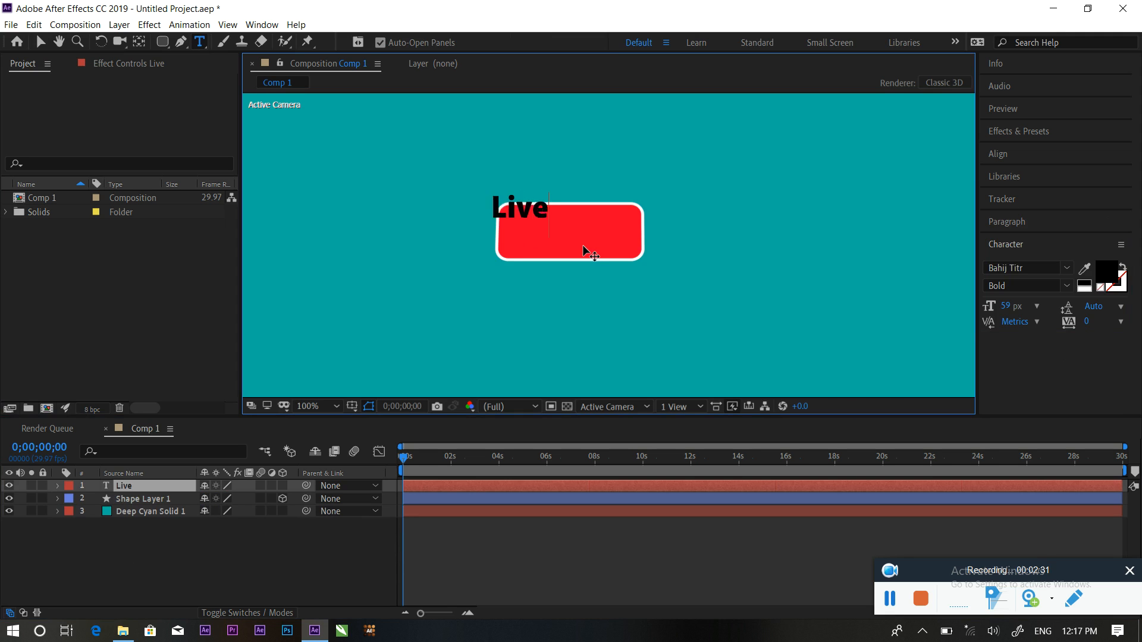
Step: Change the fill colour of the whole "Live" text to white
key(ctrl+a)
click(1108, 274)
click(288, 275)
click(590, 273)
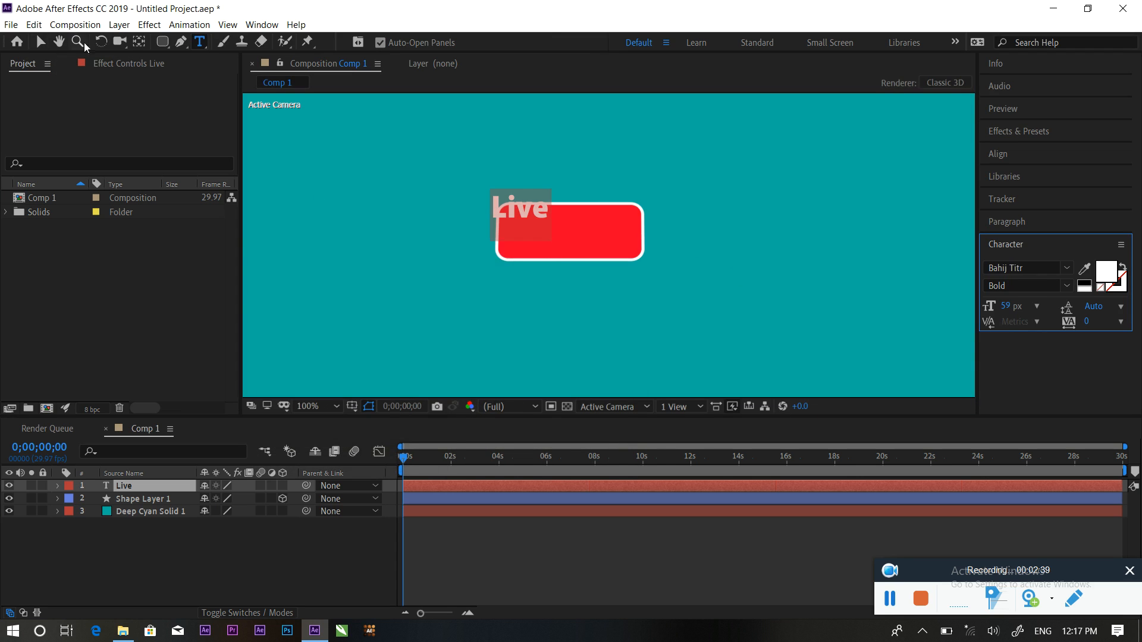
Step: Enlarge the "Live" text to 122 px and try the Bahij Traffic font on it, reverting to Bahij Titr
drag(1007, 309, 1058, 307)
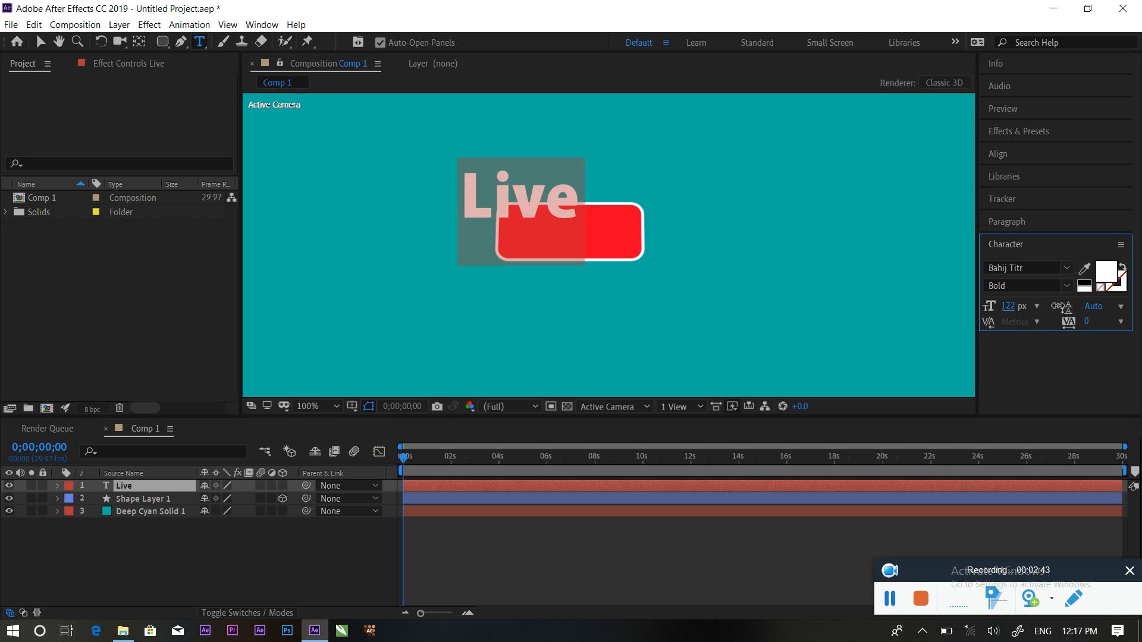
click(1068, 273)
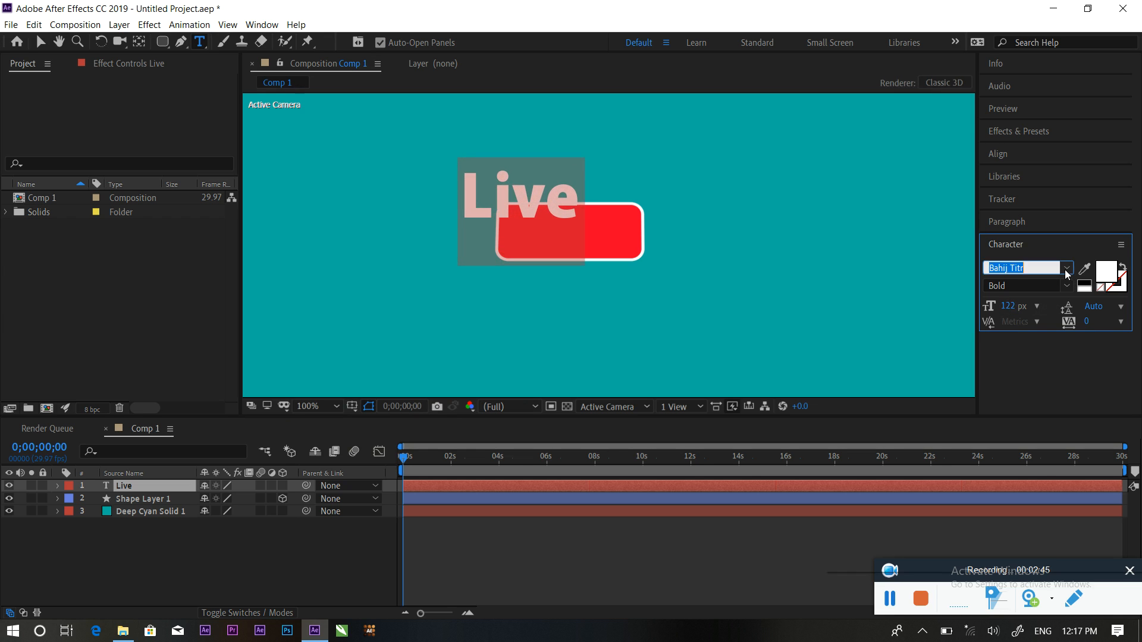
click(1065, 272)
scroll(1053, 273, up, 1)
scroll(1053, 275, down, 1)
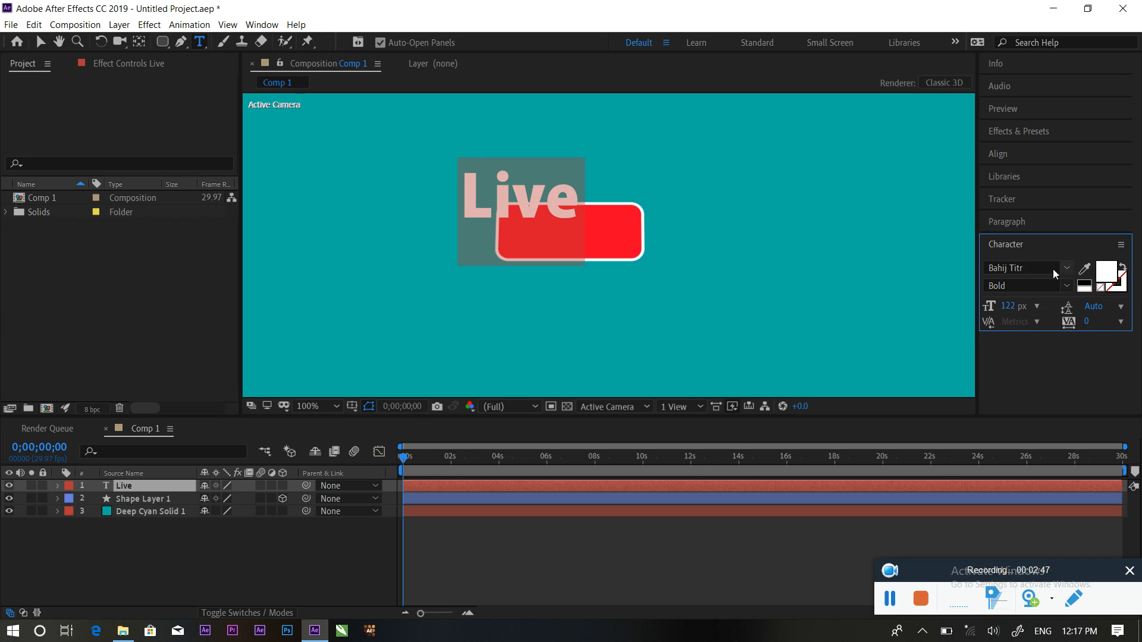
scroll(1053, 273, down, 1)
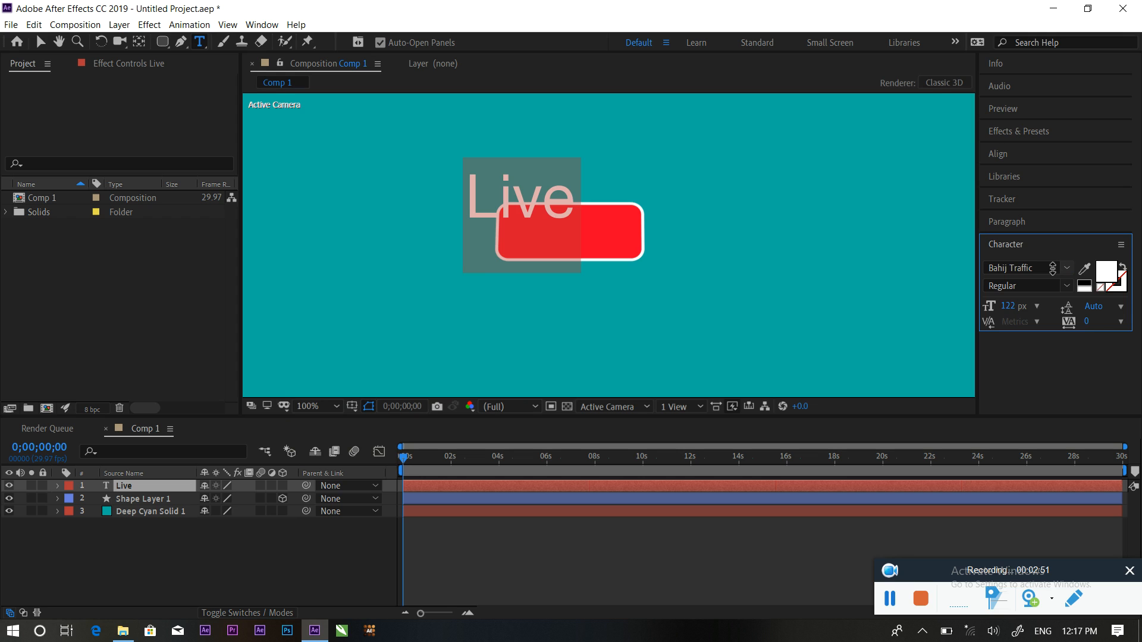
scroll(1053, 268, up, 1)
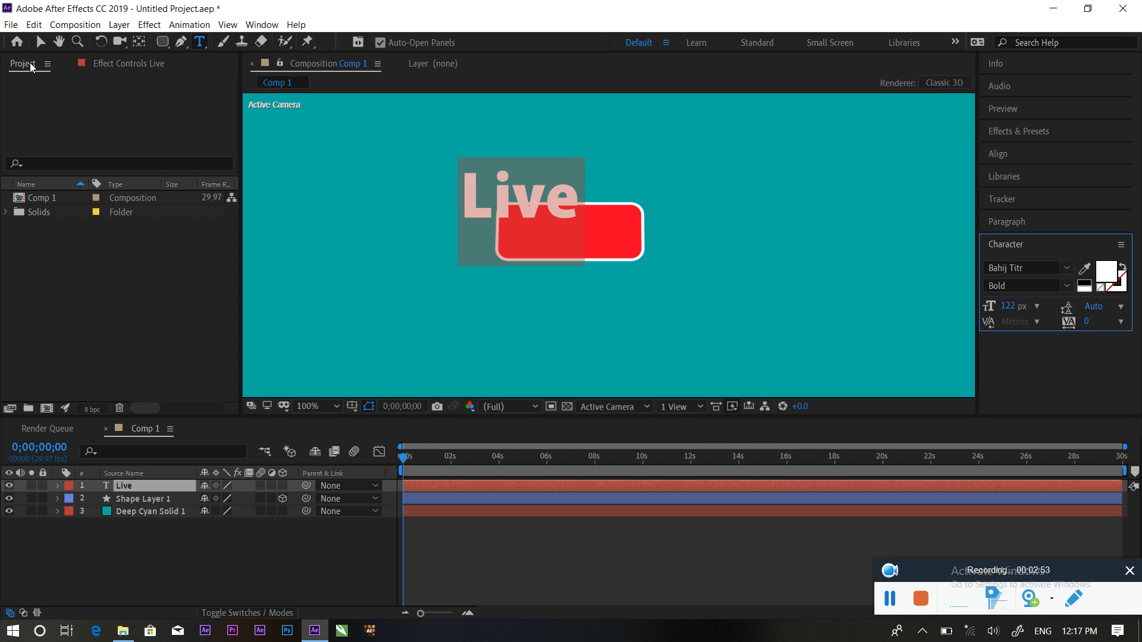
Step: Move the "Live" text onto the red rectangle, set its font size to 108 px and centre it there
click(39, 42)
drag(536, 203, 587, 238)
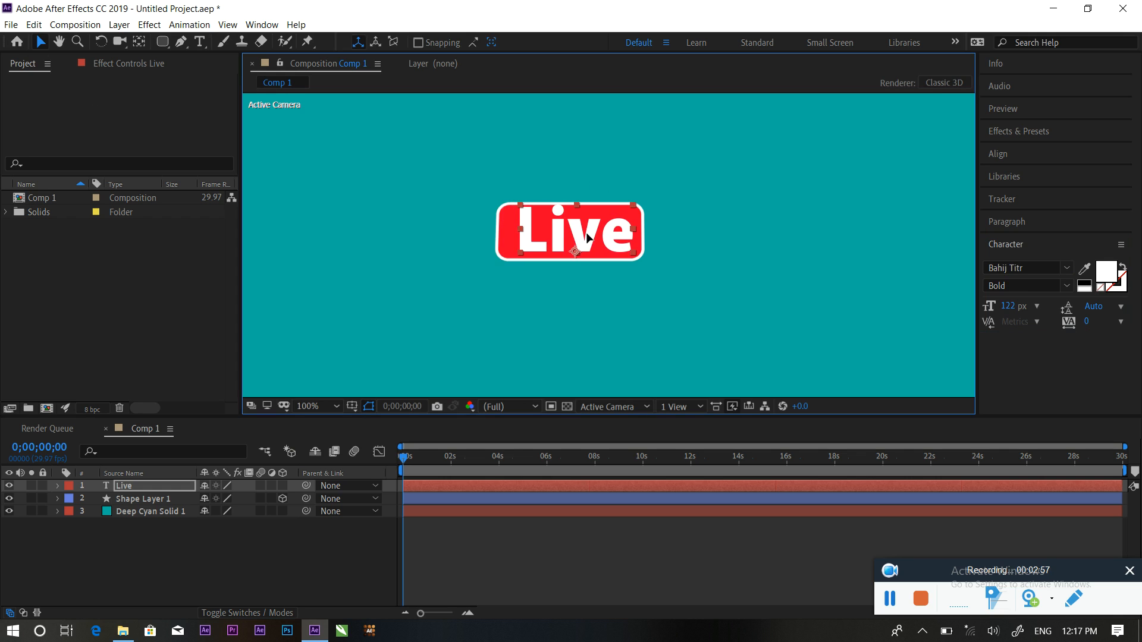
drag(1017, 311, 944, 308)
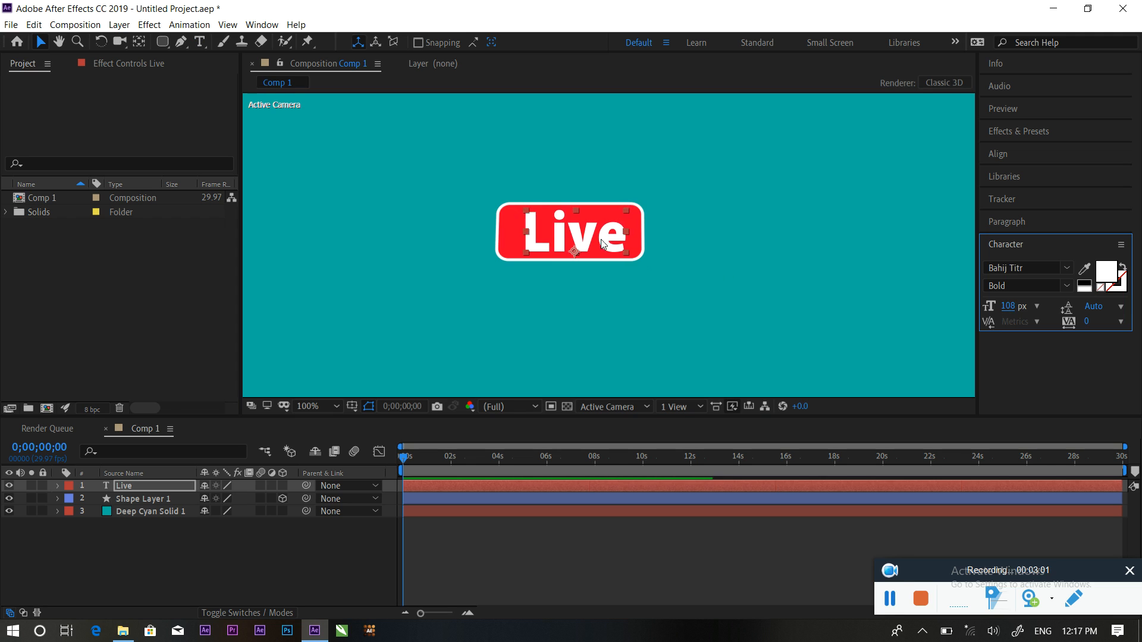
drag(588, 242, 582, 237)
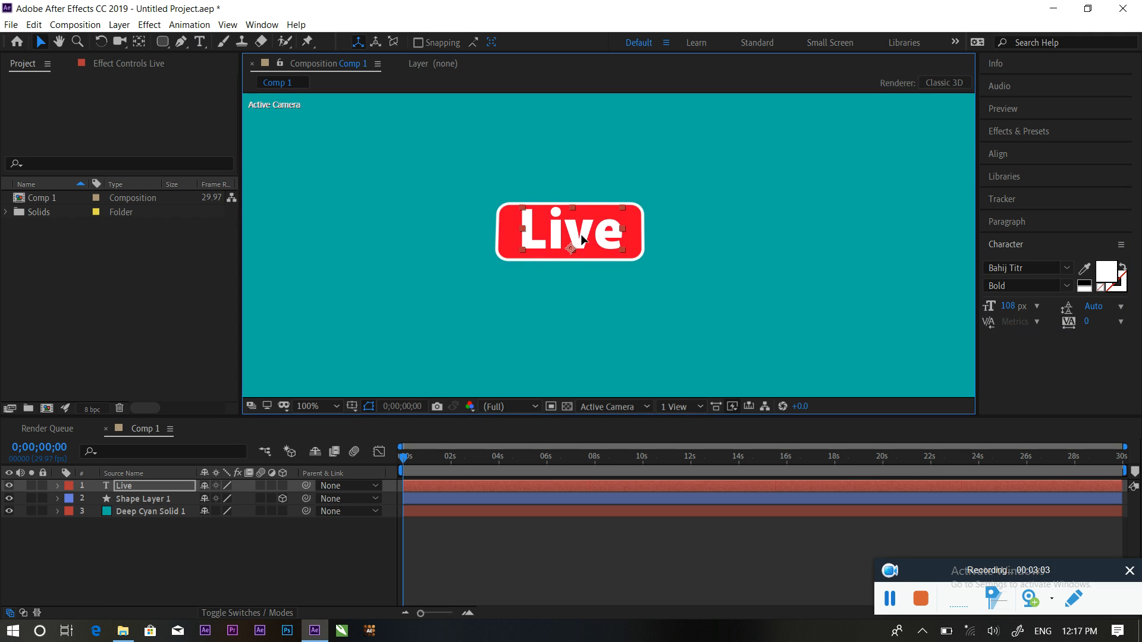
Step: Make the "Live" text layer a 3D layer
click(708, 237)
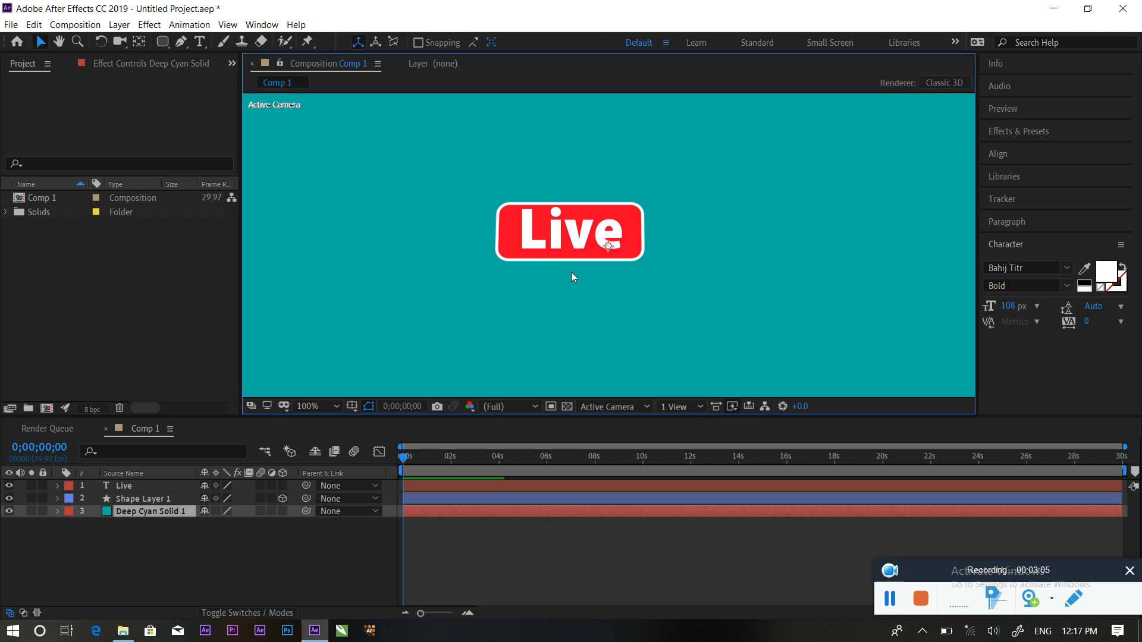
click(131, 488)
click(283, 486)
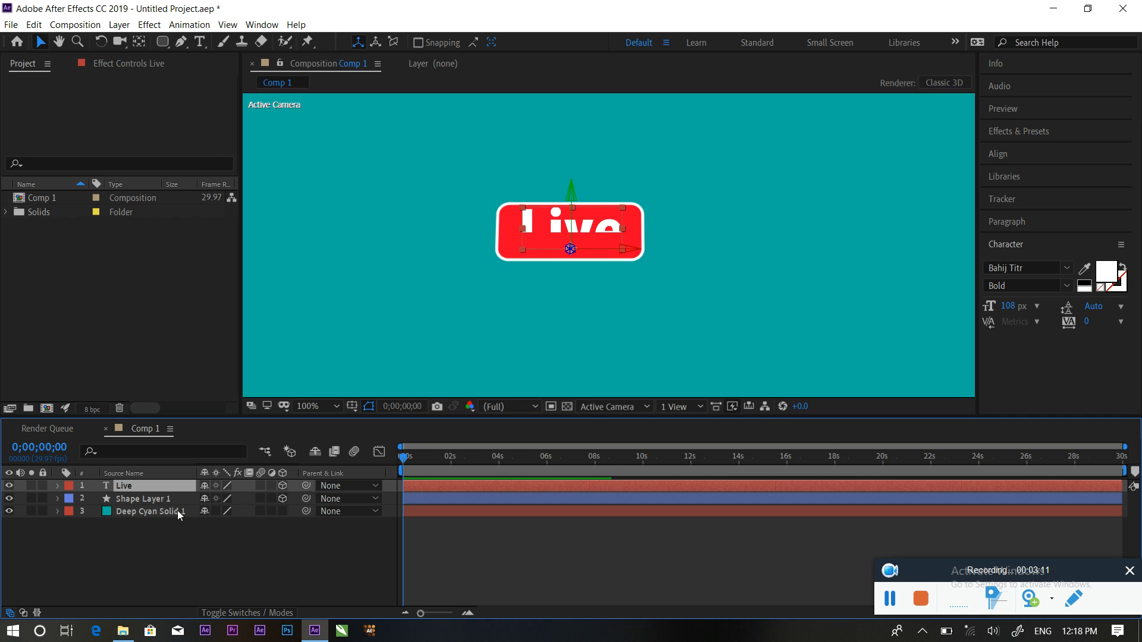
Step: Flatten the red rectangle's tilt by setting the shape layer's X Rotation to 358°, and collapse its properties
click(127, 500)
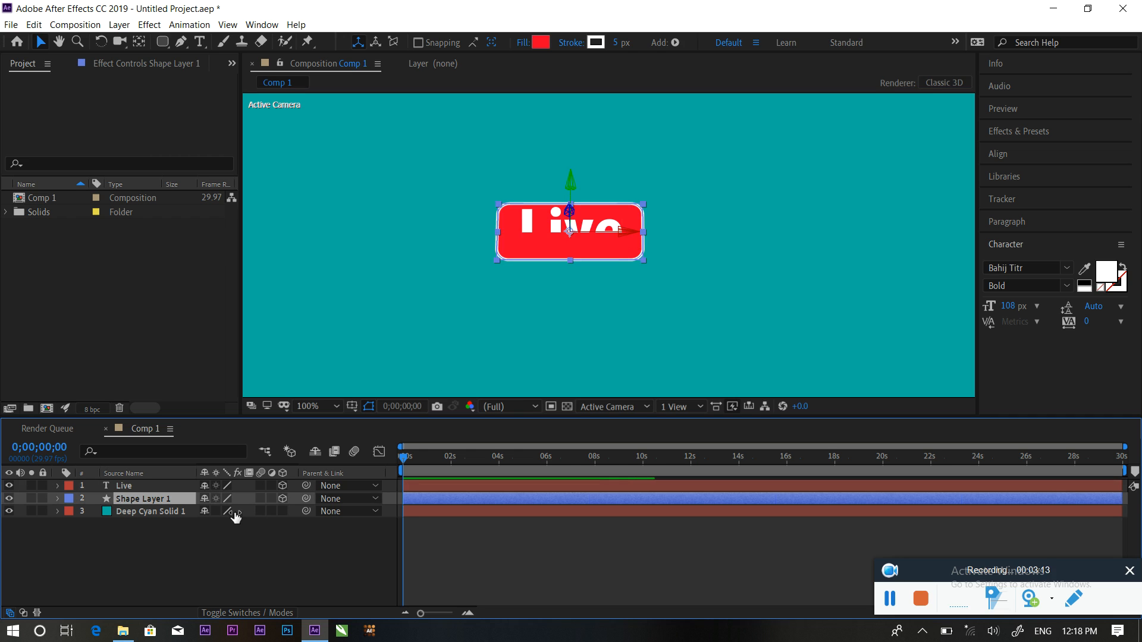
key(r)
mouse_move(225, 525)
mouse_down()
mouse_move(347, 520)
mouse_move(231, 514)
mouse_up()
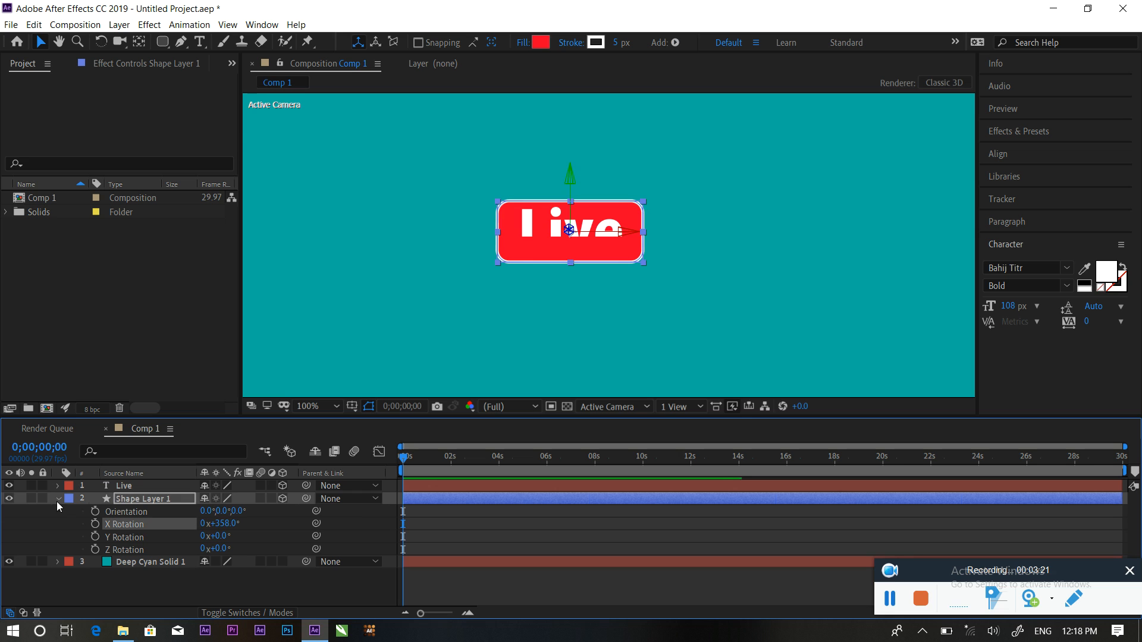
click(57, 500)
click(169, 500)
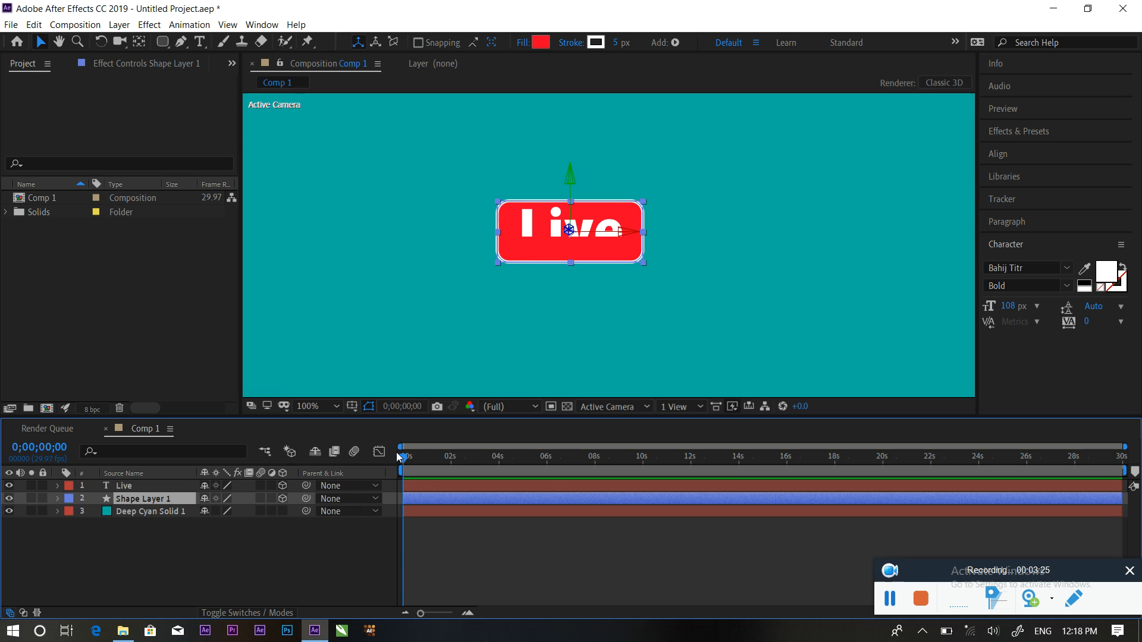
Step: Bring the "Live" text in front of the rectangle by setting its Z position to -13
click(164, 487)
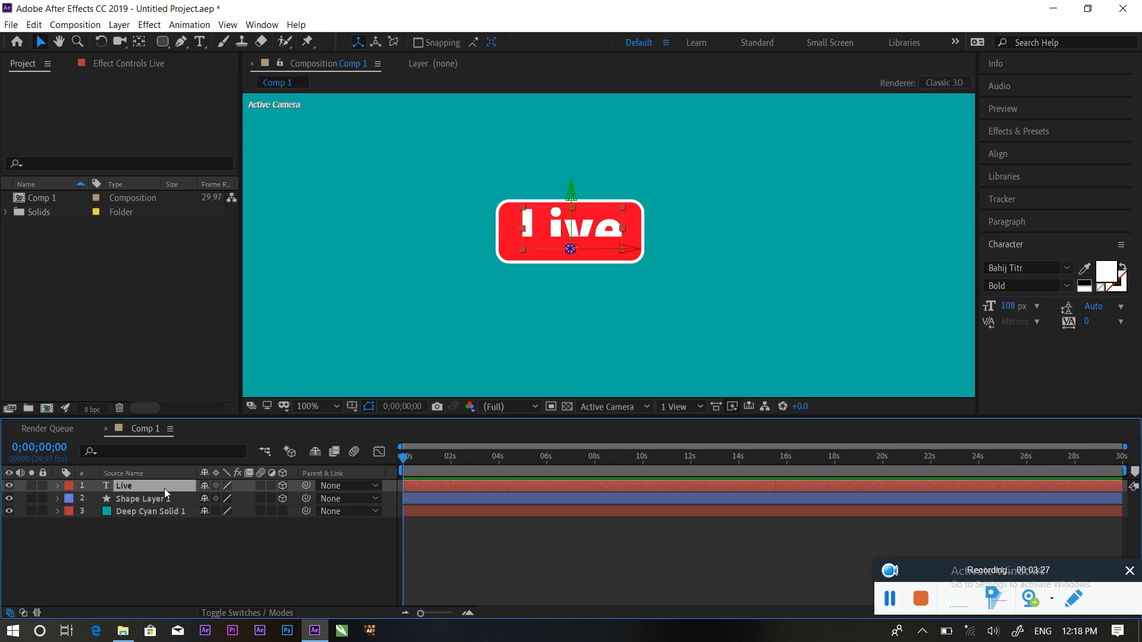
key(p)
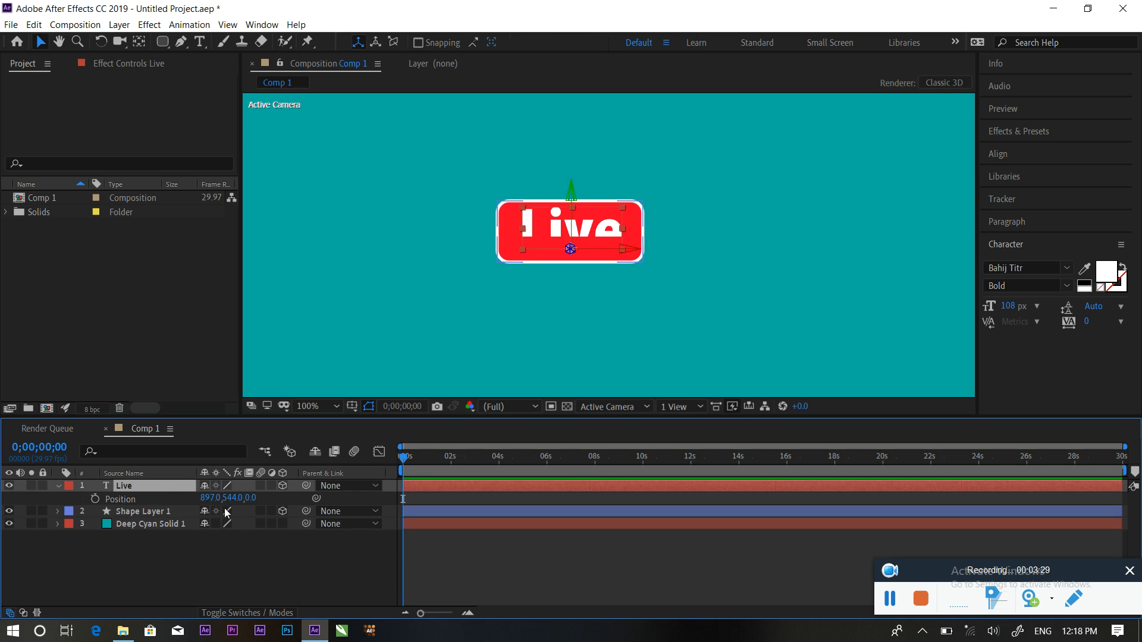
drag(256, 497, 237, 498)
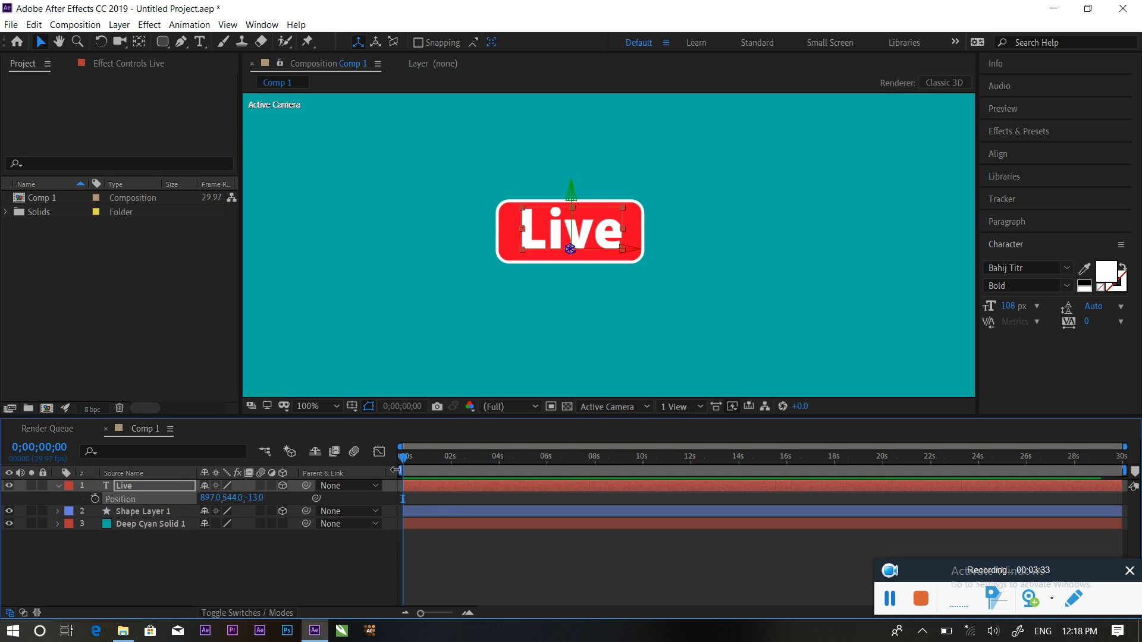
click(58, 487)
Step: Keyframe the shape layer's X Rotation at 0° at the start of the composition
click(135, 500)
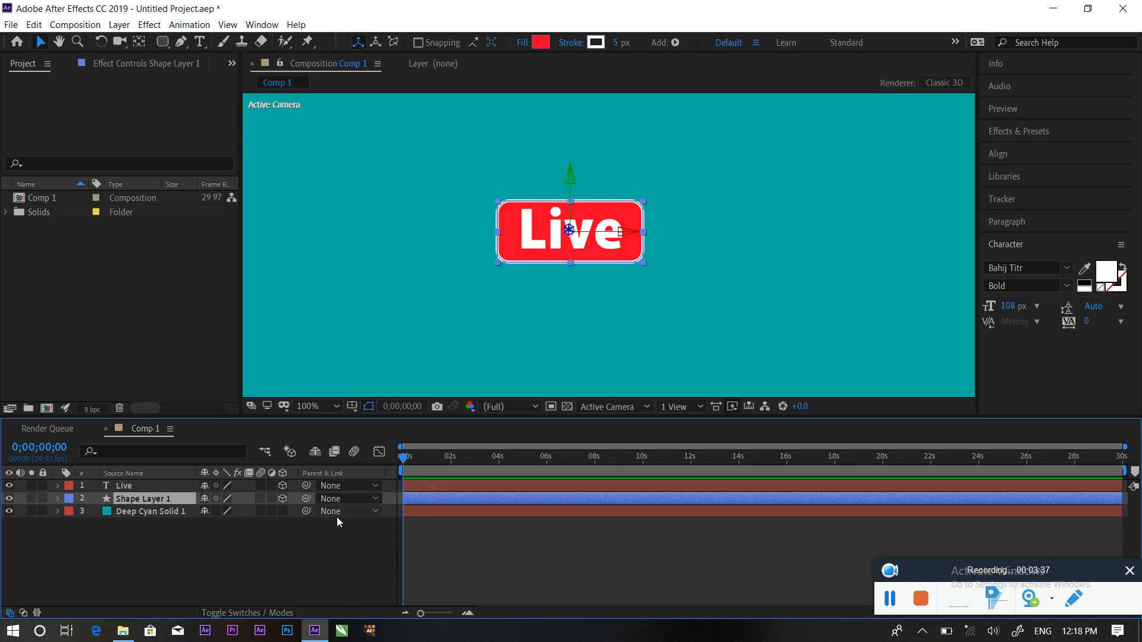
key(r)
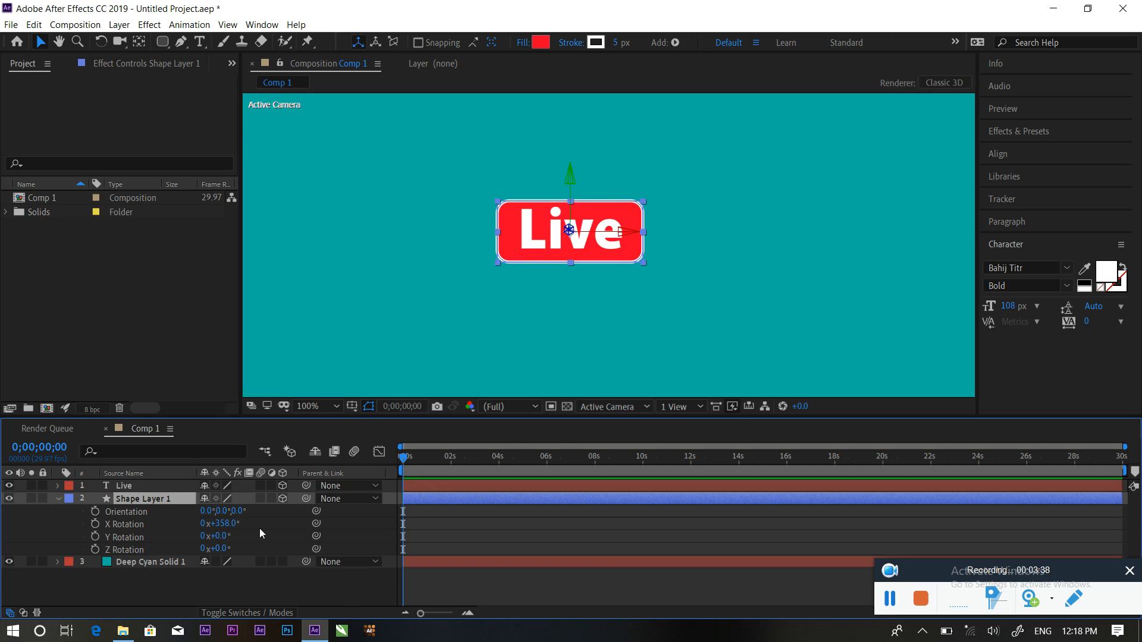
click(94, 524)
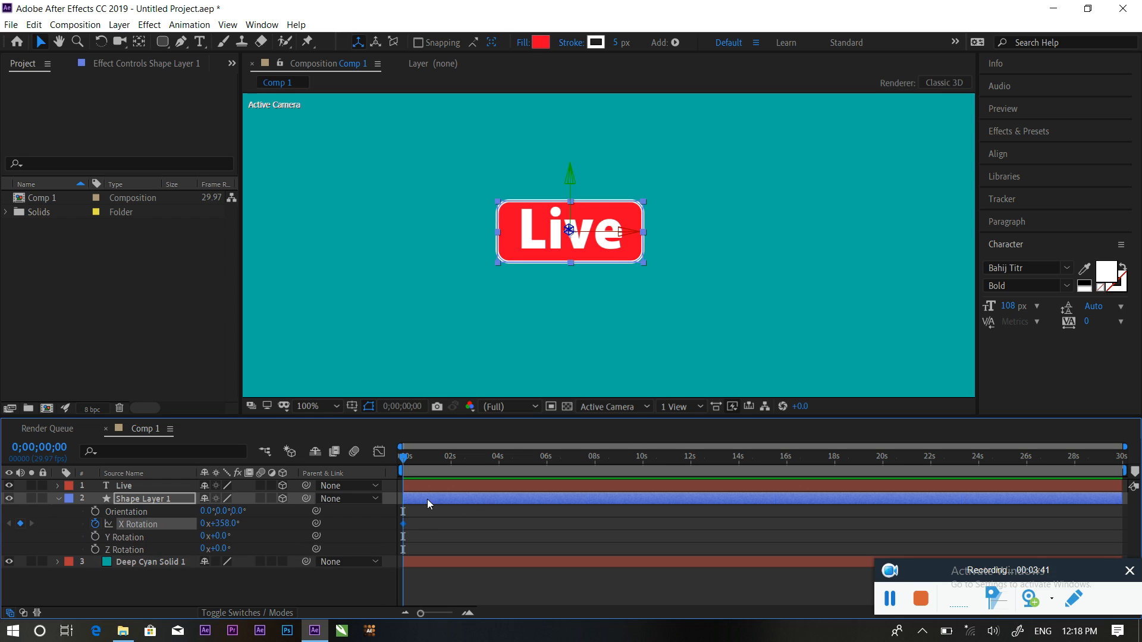
click(221, 524)
click(266, 525)
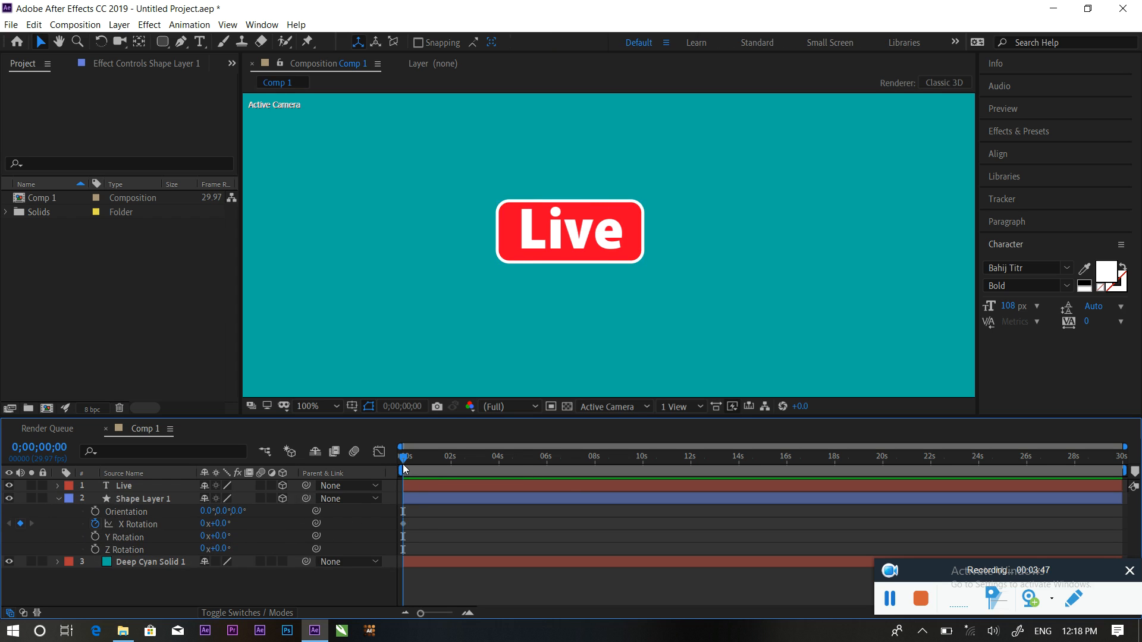
Step: Add a second X Rotation keyframe of 180° to the shape layer at 0;00;00;20
key(=)
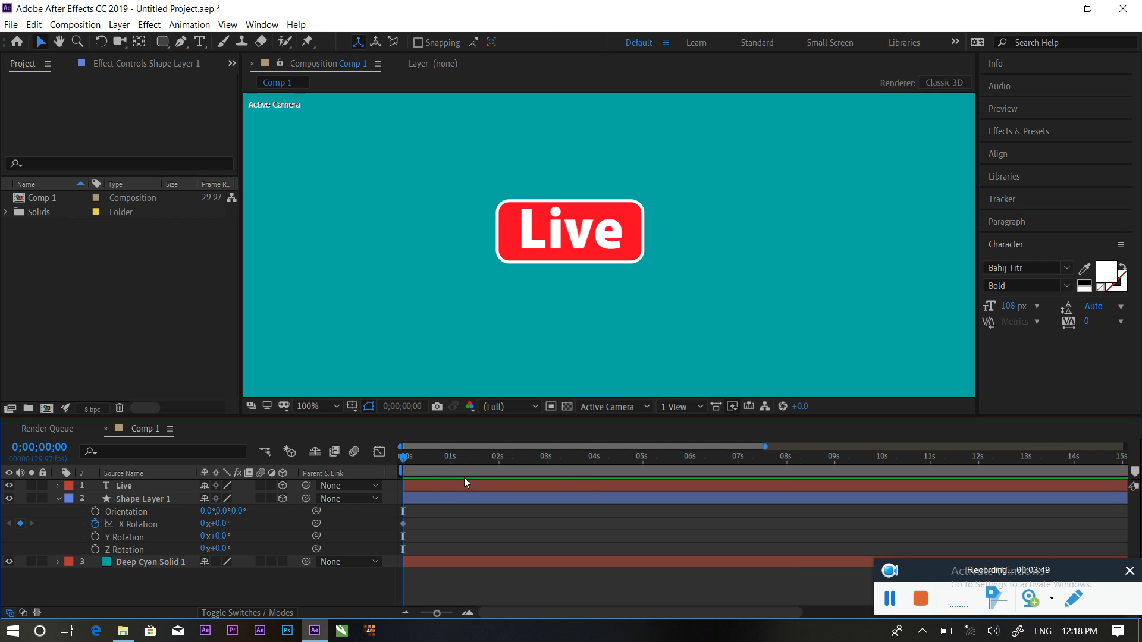
click(436, 463)
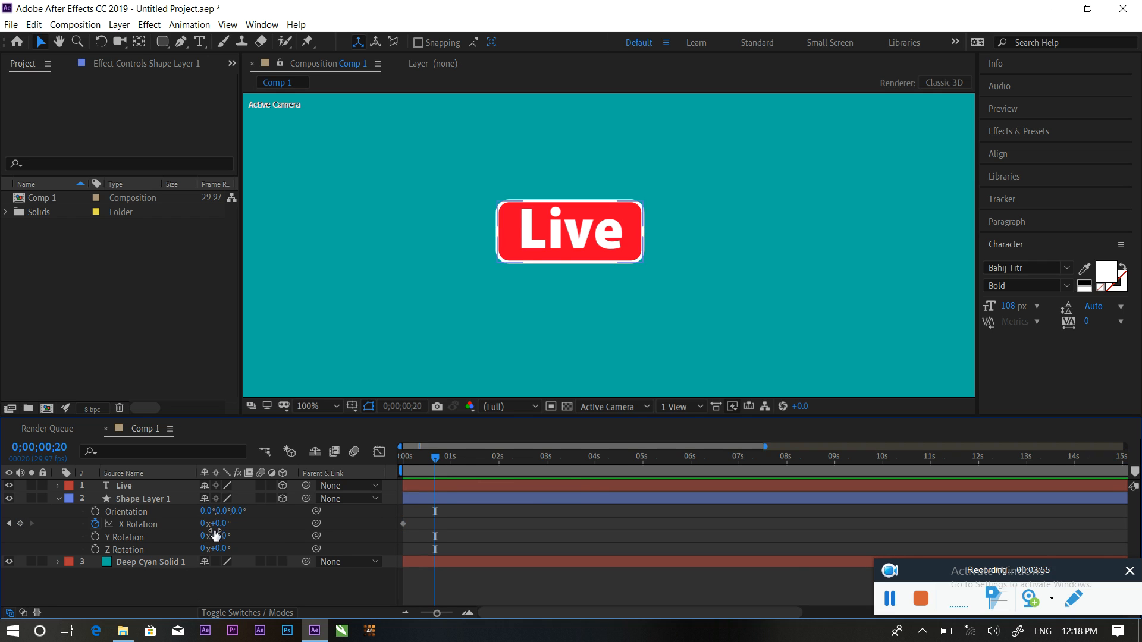
drag(217, 524, 360, 523)
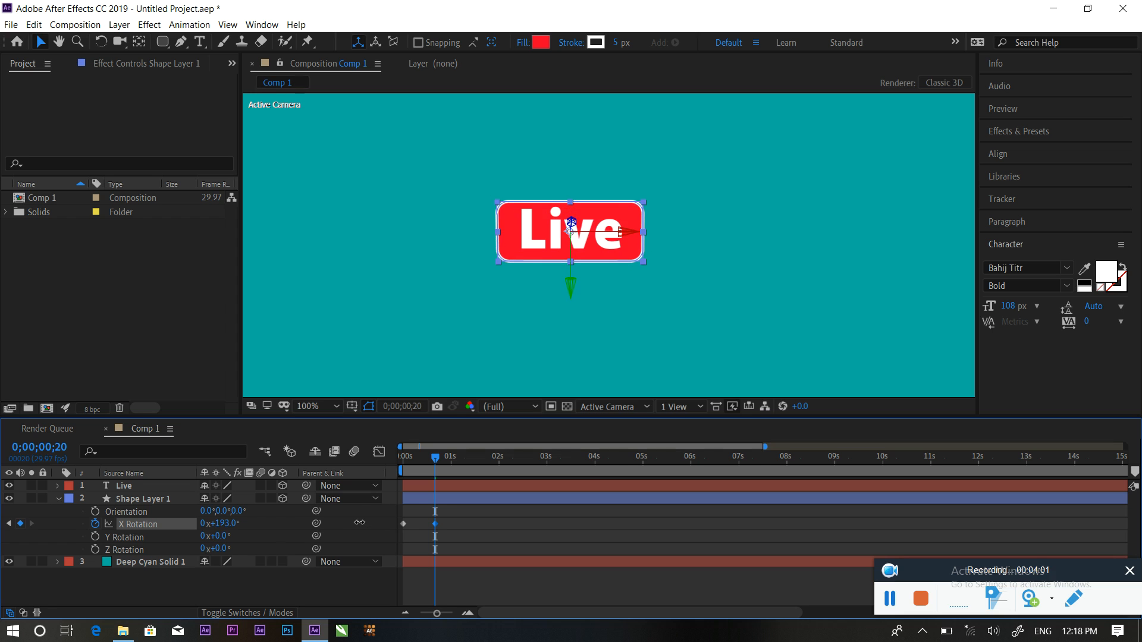
click(219, 524)
text(1)
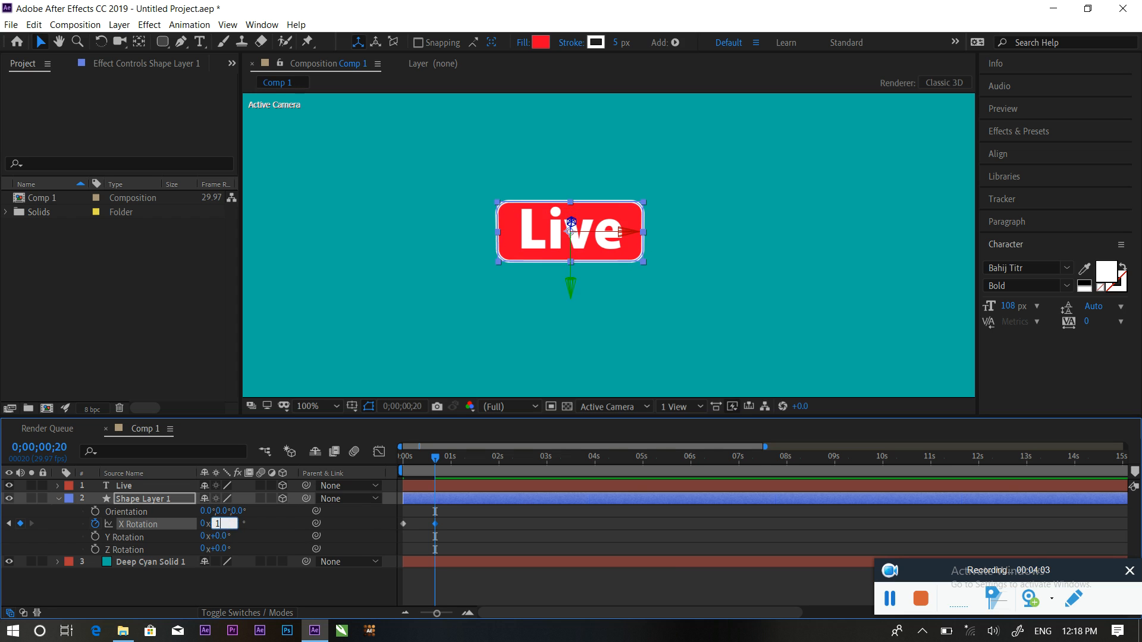
text(80)
click(453, 472)
Step: Play back the rectangle's rotation and return the playhead to the start
drag(436, 459, 406, 456)
key(space)
key(space)
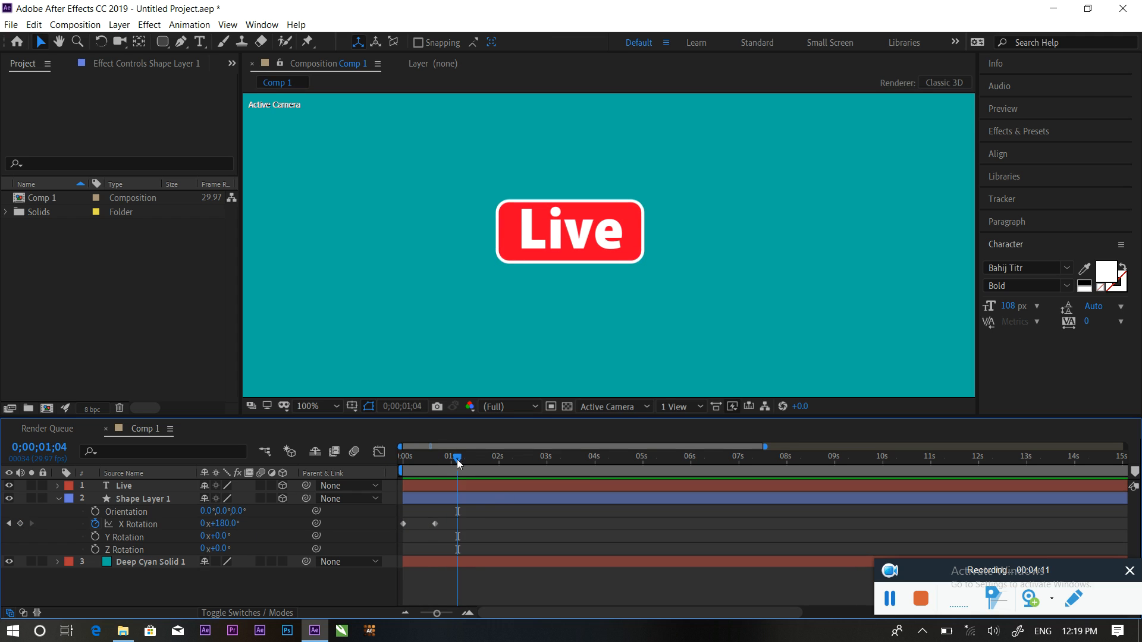
drag(456, 457, 394, 455)
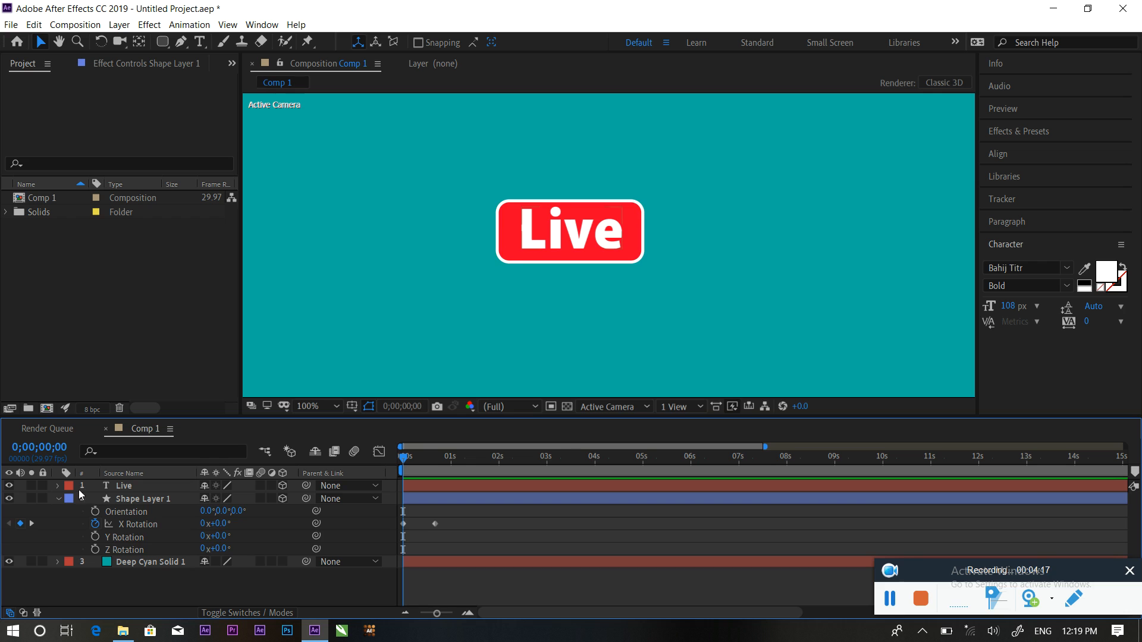
Step: Collapse the shape layer's properties and parent the "Live" text layer to Shape Layer 1
click(58, 498)
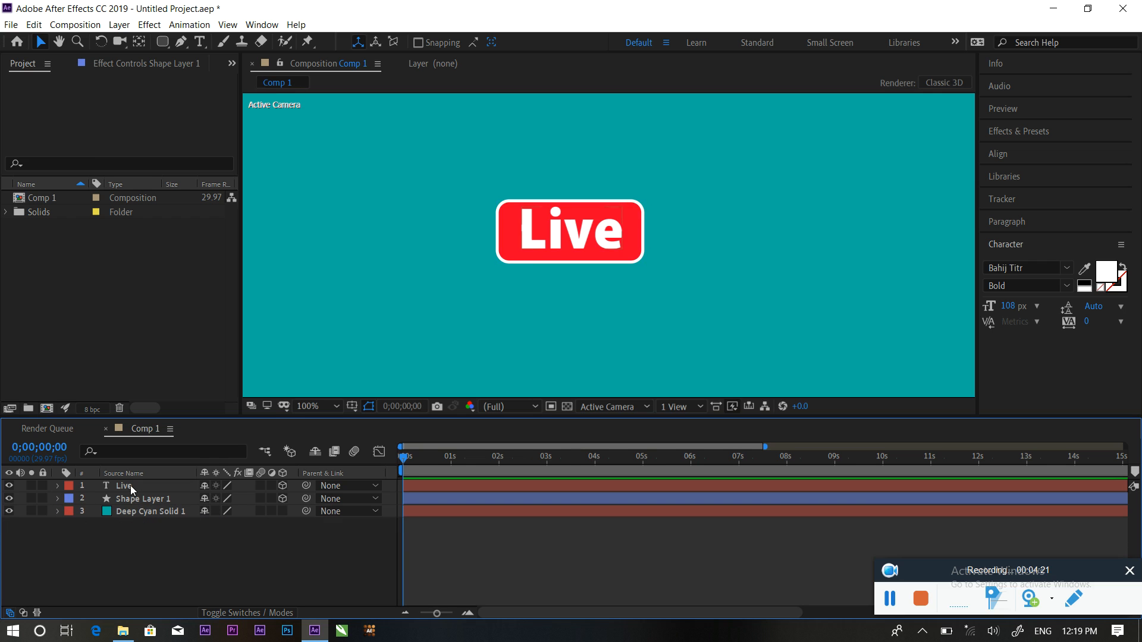
drag(306, 486, 155, 503)
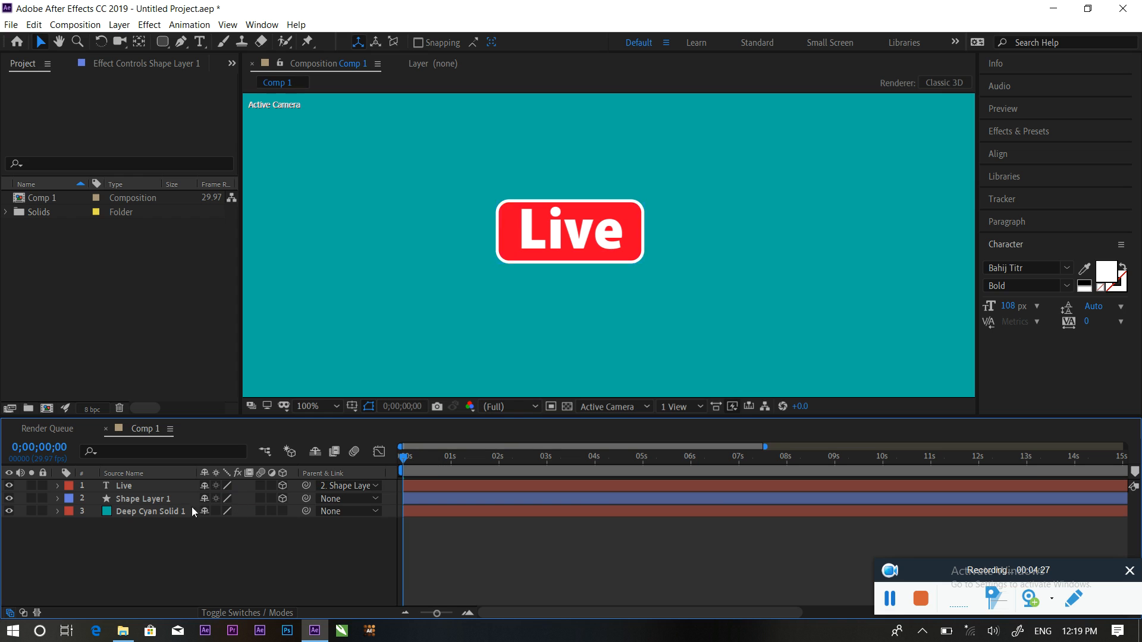
click(166, 490)
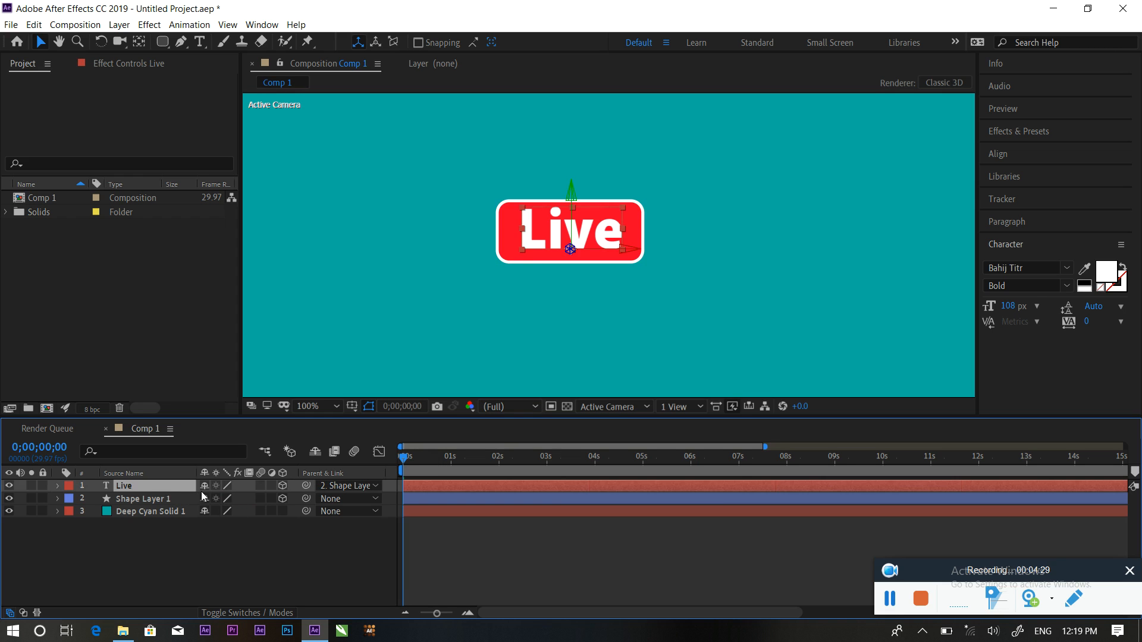
click(158, 498)
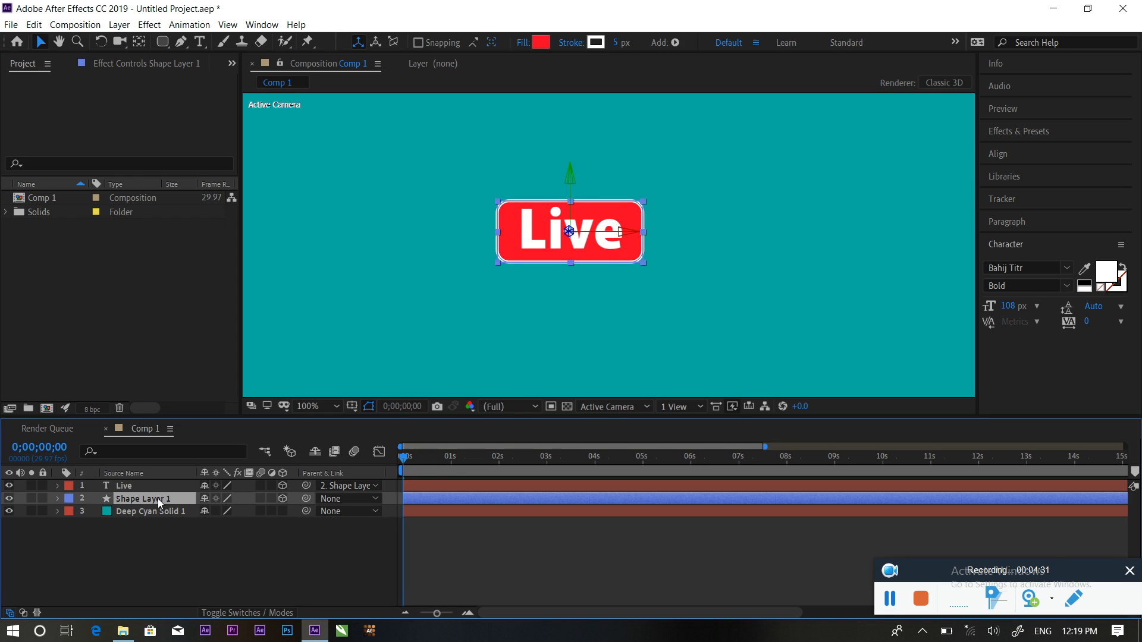
Step: Play back the parented badge rotation and examine the edge-on view at 0;00;00;10 at 200% magnification
key(space)
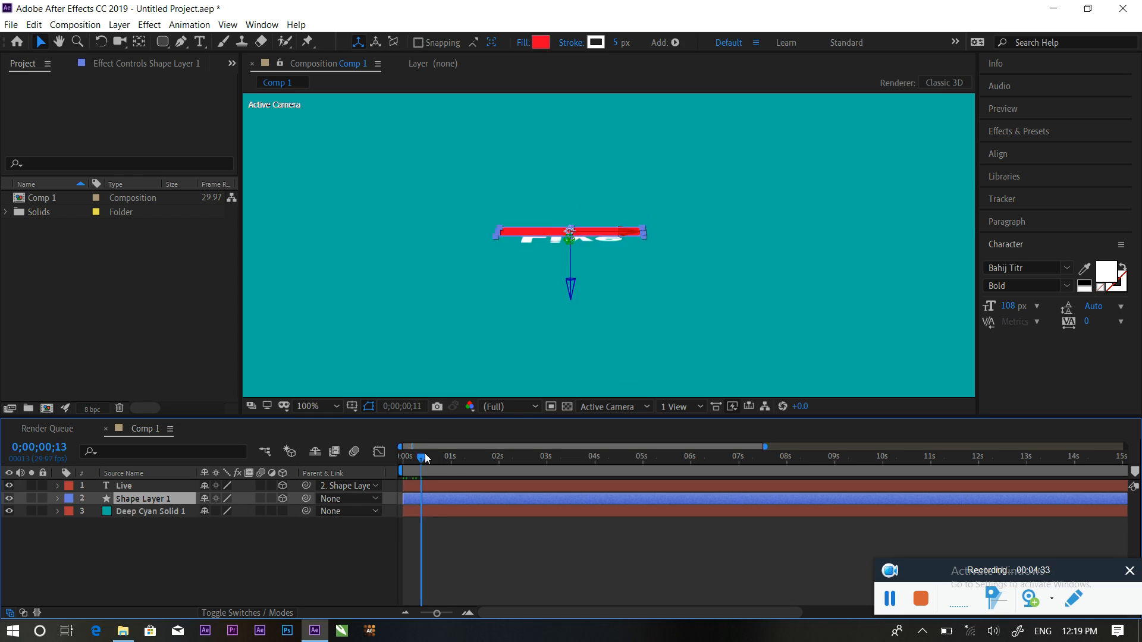
key(space)
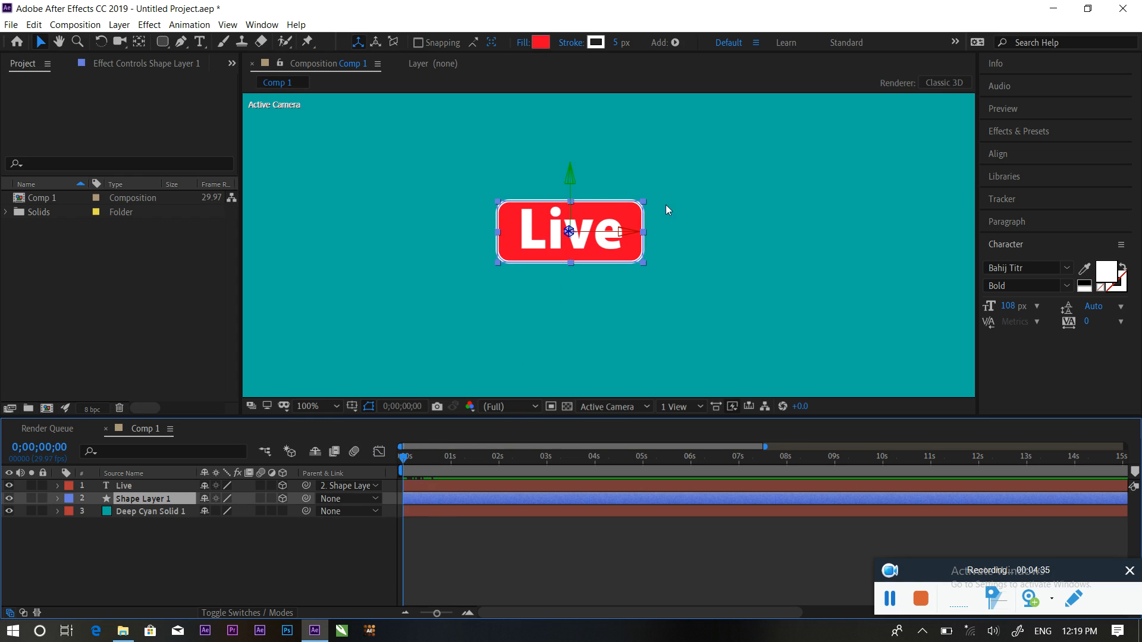
click(577, 317)
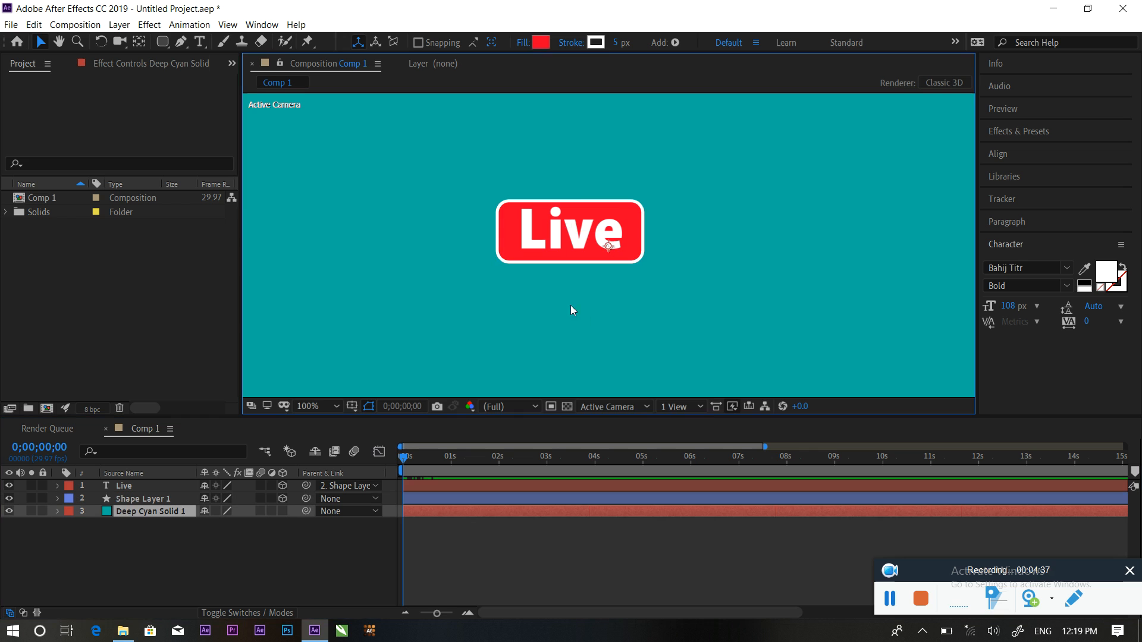
key(space)
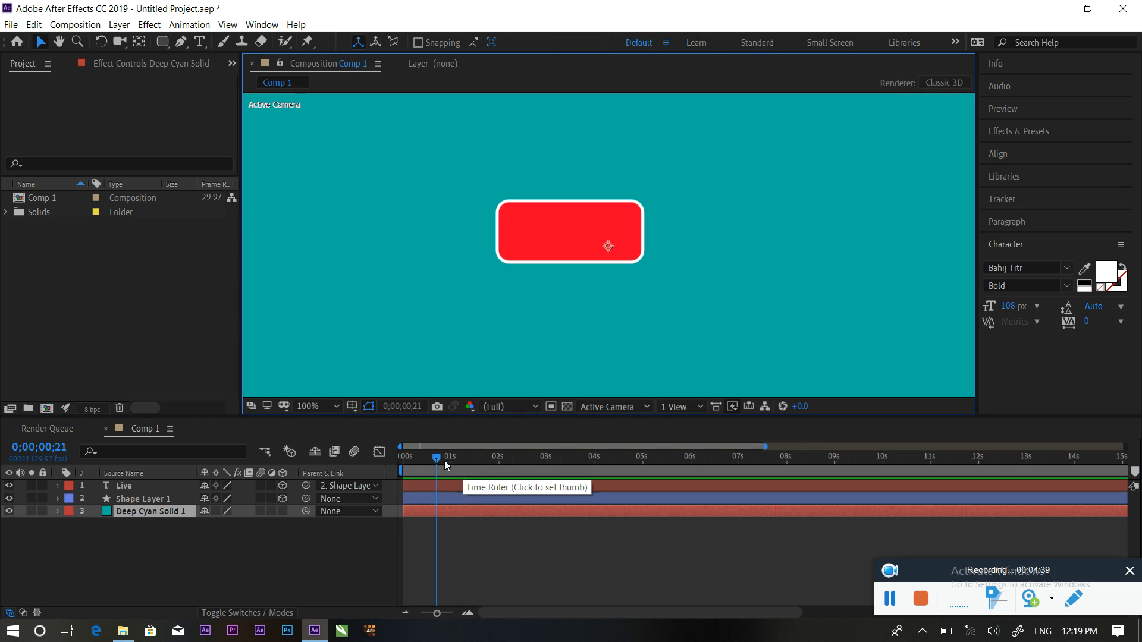
drag(438, 457, 417, 451)
key(period)
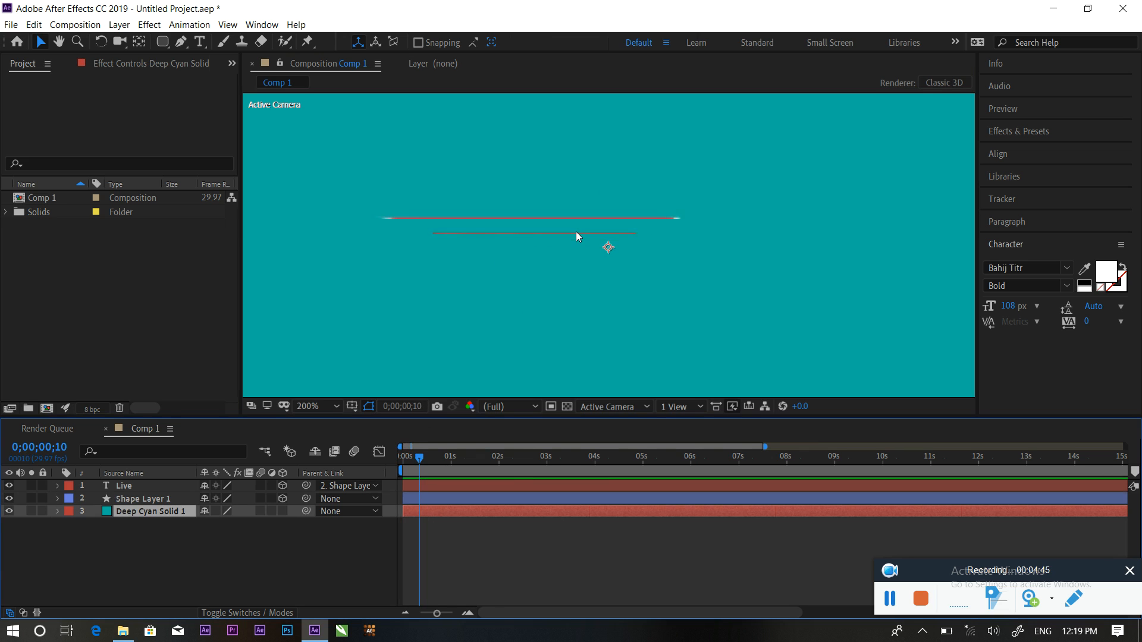
Step: Set the "Live" text layer's Z Position to -3 while viewing the badge edge-on at 0;00;00;10
drag(420, 459, 420, 459)
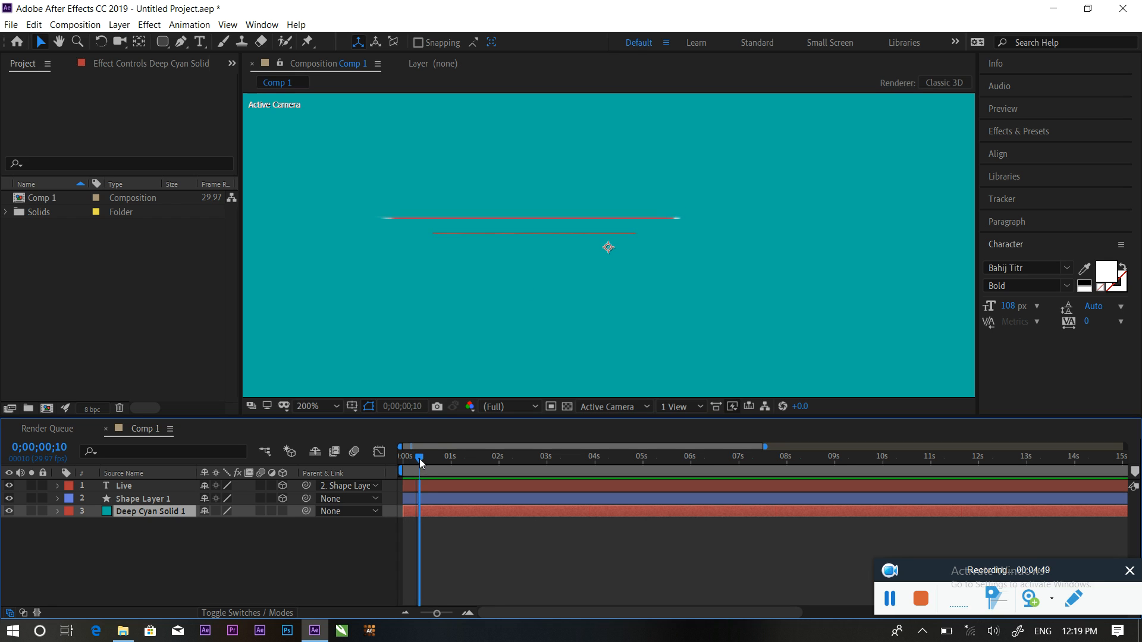
click(154, 488)
key(p)
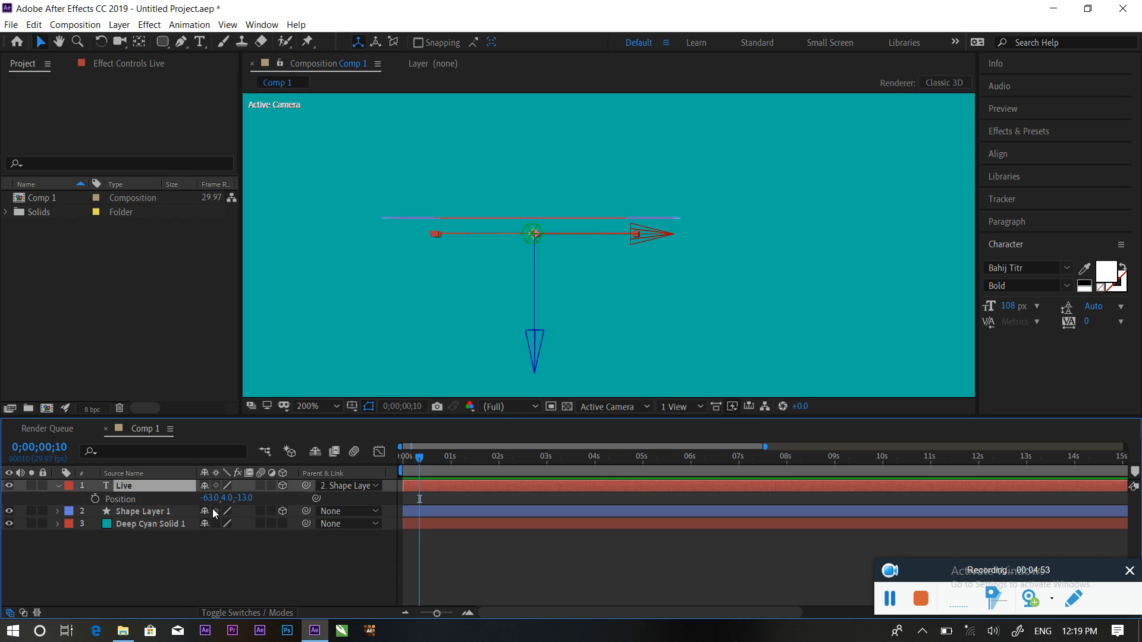
drag(245, 497, 248, 496)
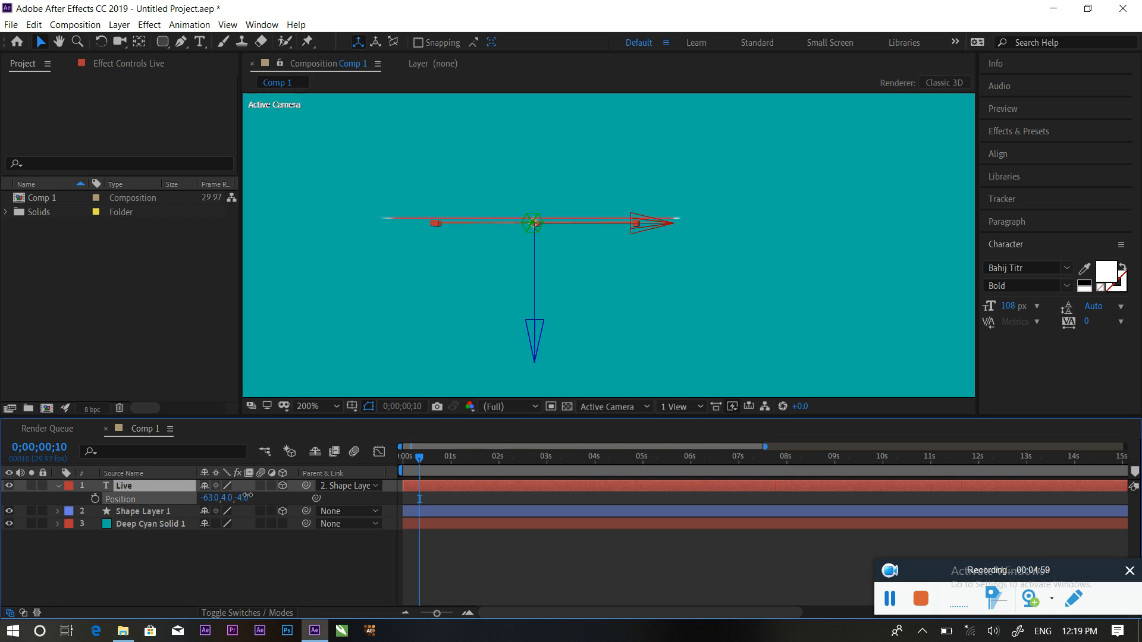
drag(247, 496, 250, 494)
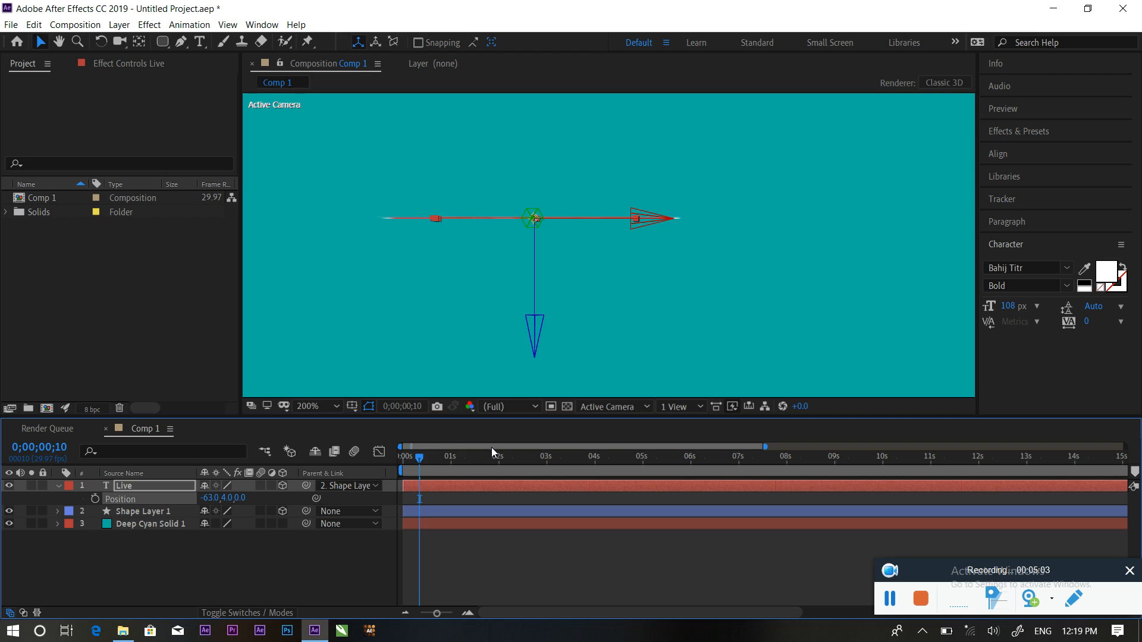
drag(421, 459, 420, 458)
drag(239, 498, 237, 497)
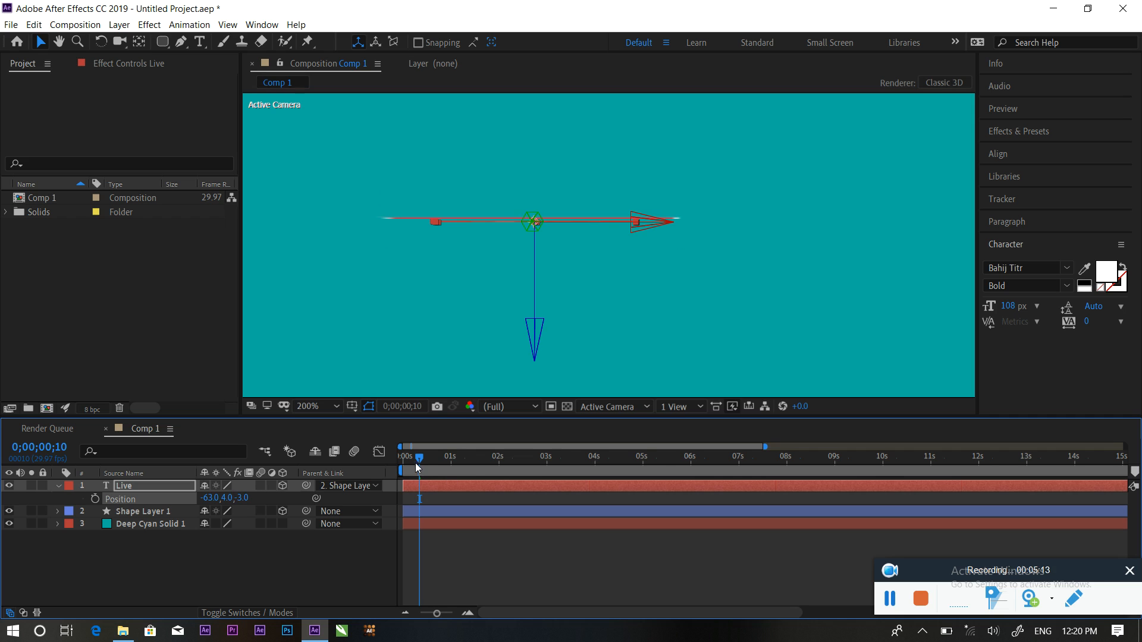
Step: Play back the badge flip from the start, return to the first frame and collapse the "Live" layer's properties
drag(420, 461, 400, 458)
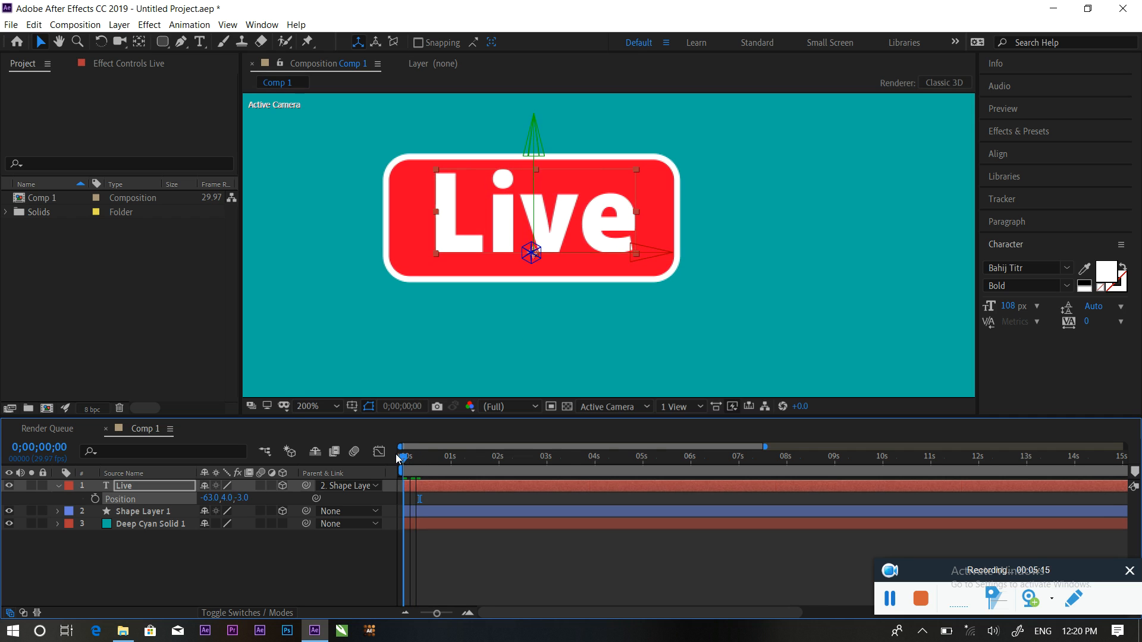
key(space)
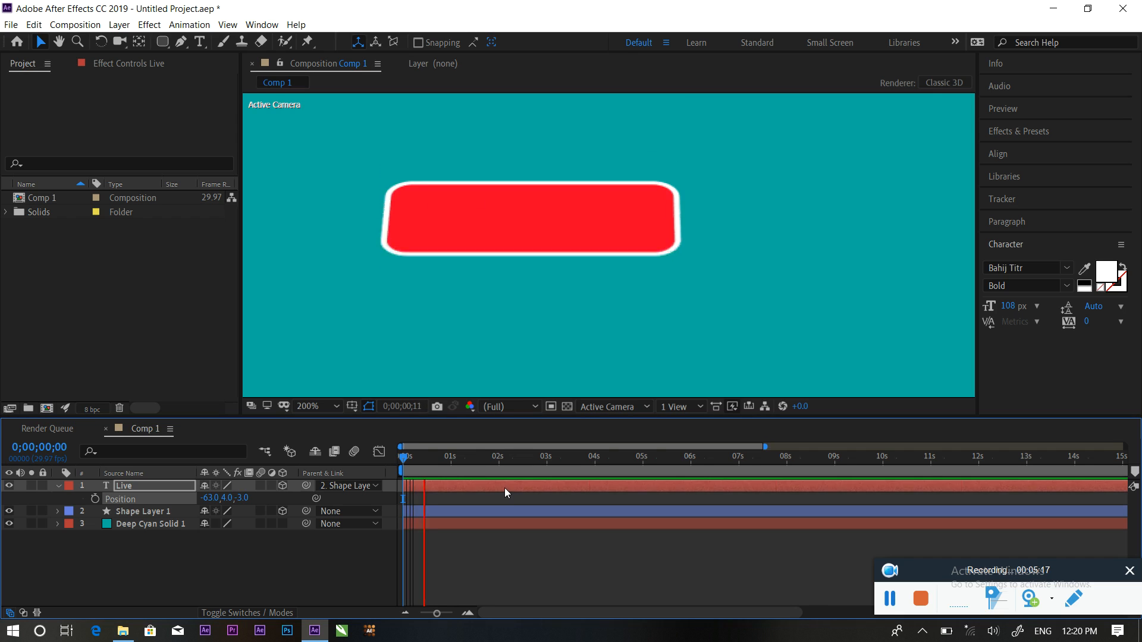
drag(433, 462, 318, 467)
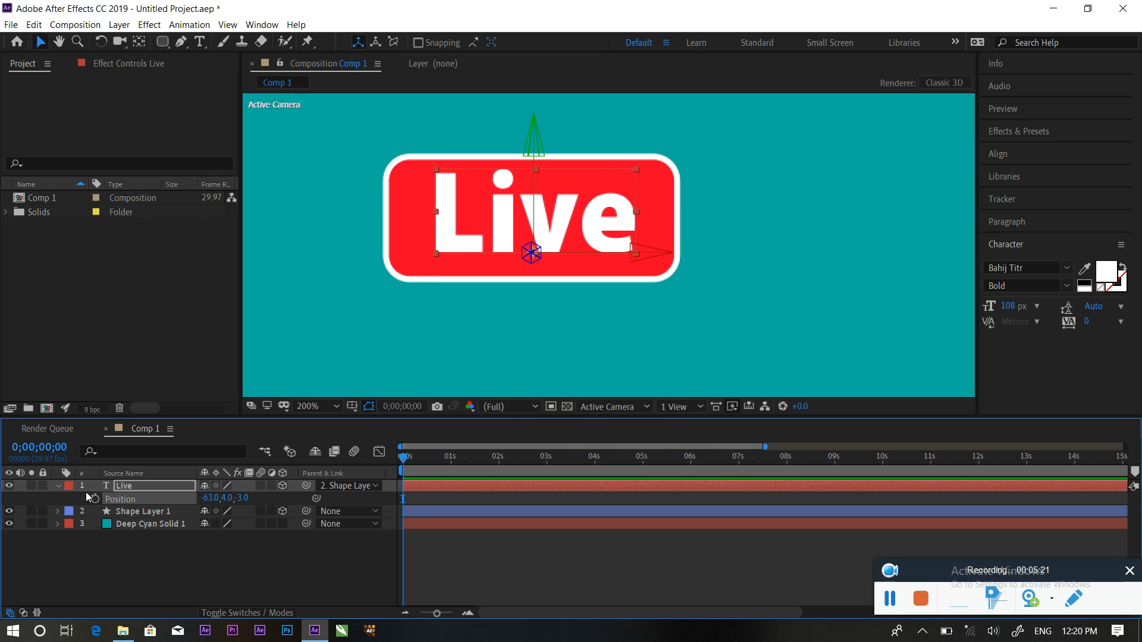
click(58, 486)
click(131, 539)
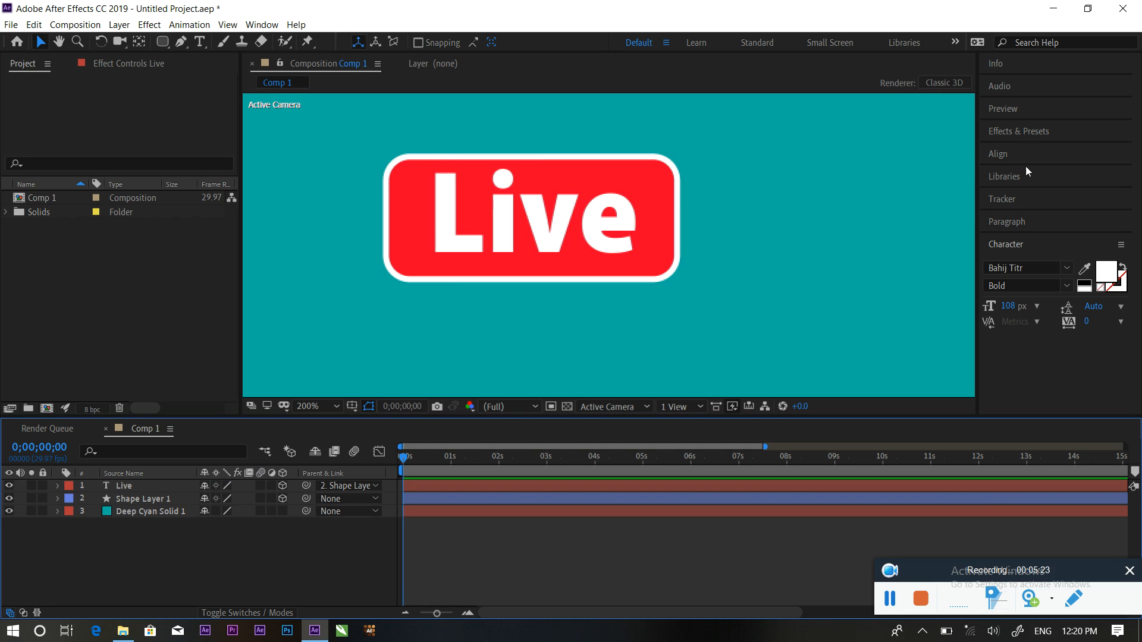
Step: Search the effects for "drop" and apply Drop Shadow to the "Live" text layer
click(1025, 135)
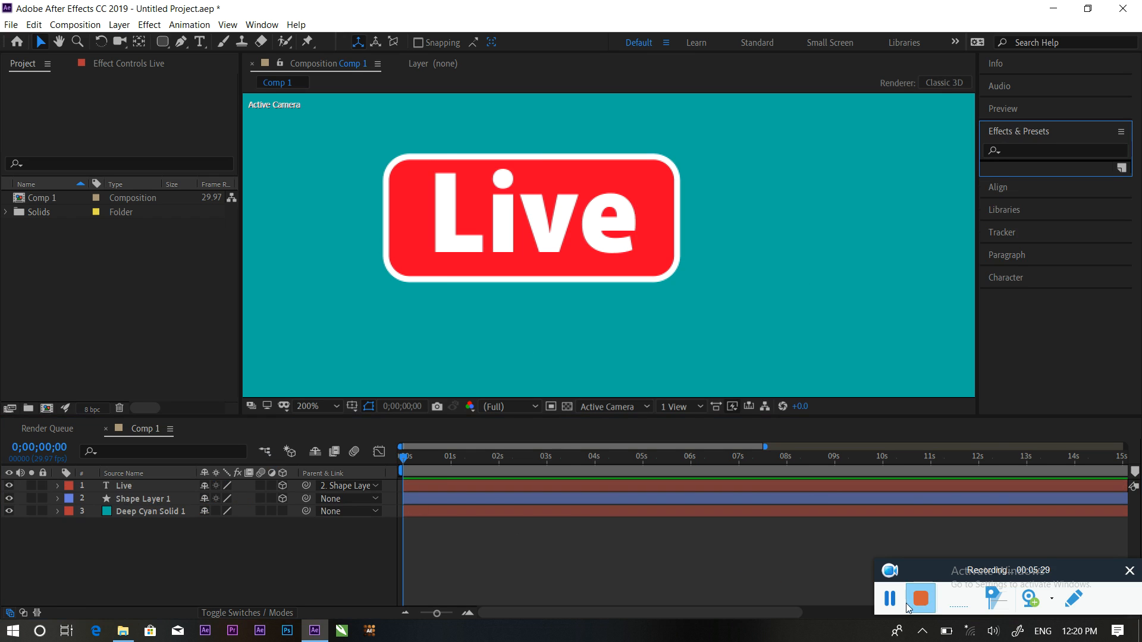
click(1009, 151)
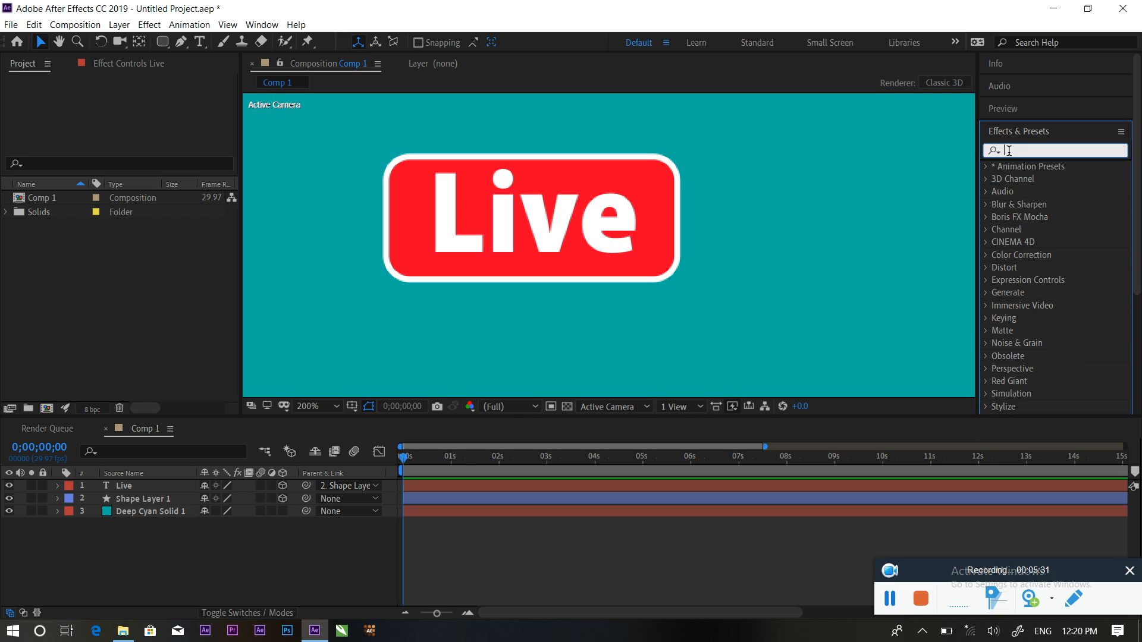
text(drop)
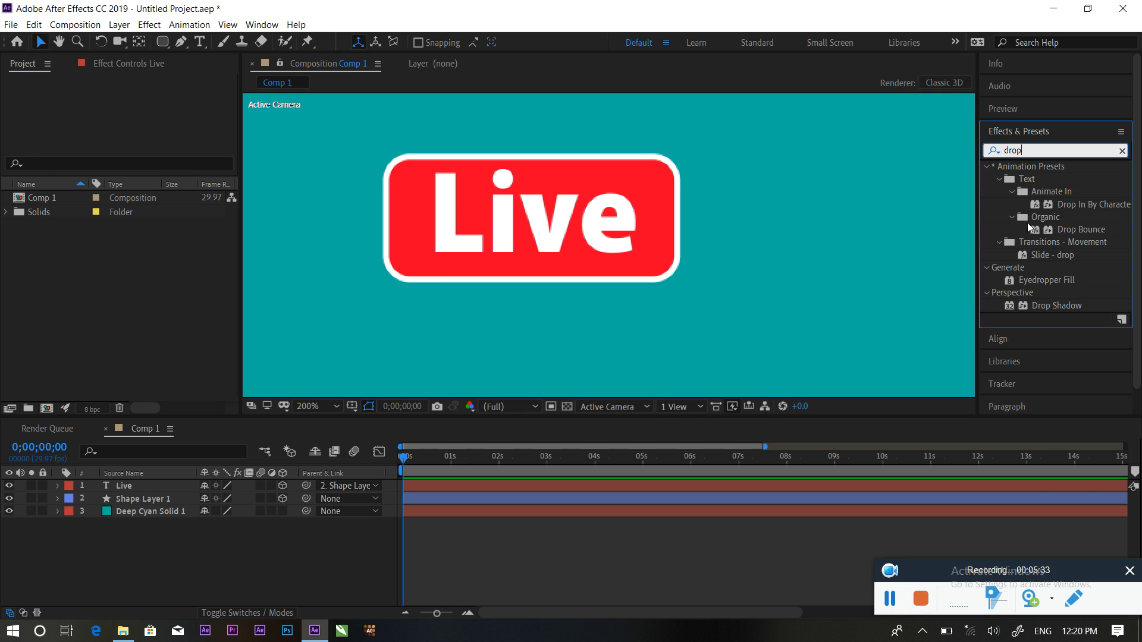
drag(1054, 305, 119, 484)
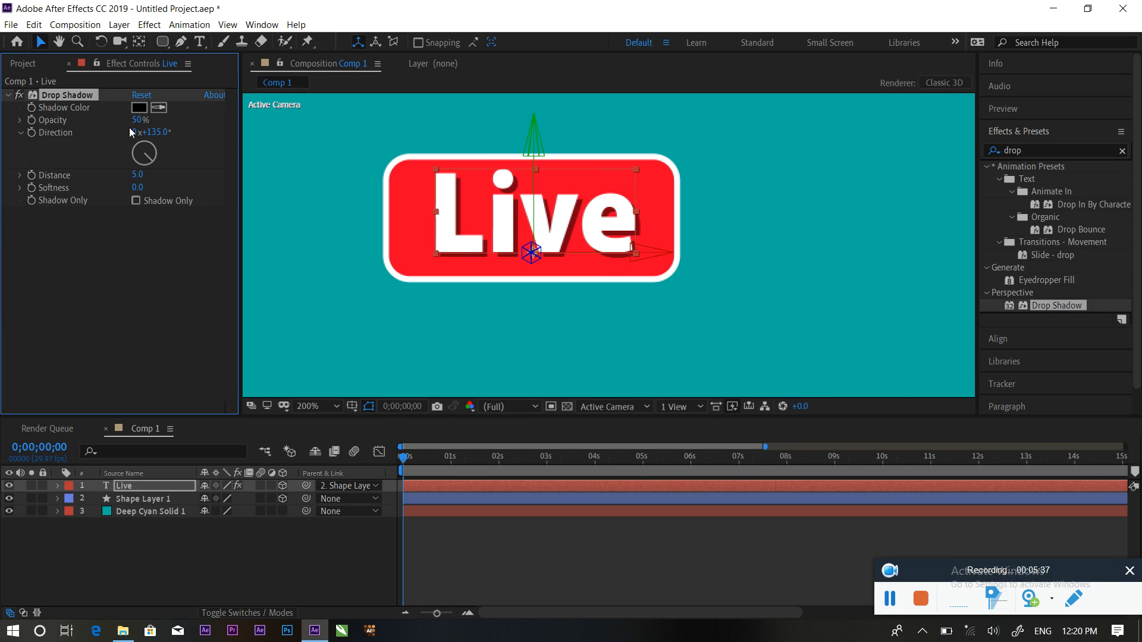
Step: Set the "Live" drop shadow's Direction to 139°, Distance to 15 and Softness to 58, and deselect the layer
mouse_move(137, 174)
mouse_down()
mouse_move(151, 174)
mouse_move(136, 173)
mouse_move(147, 186)
mouse_up()
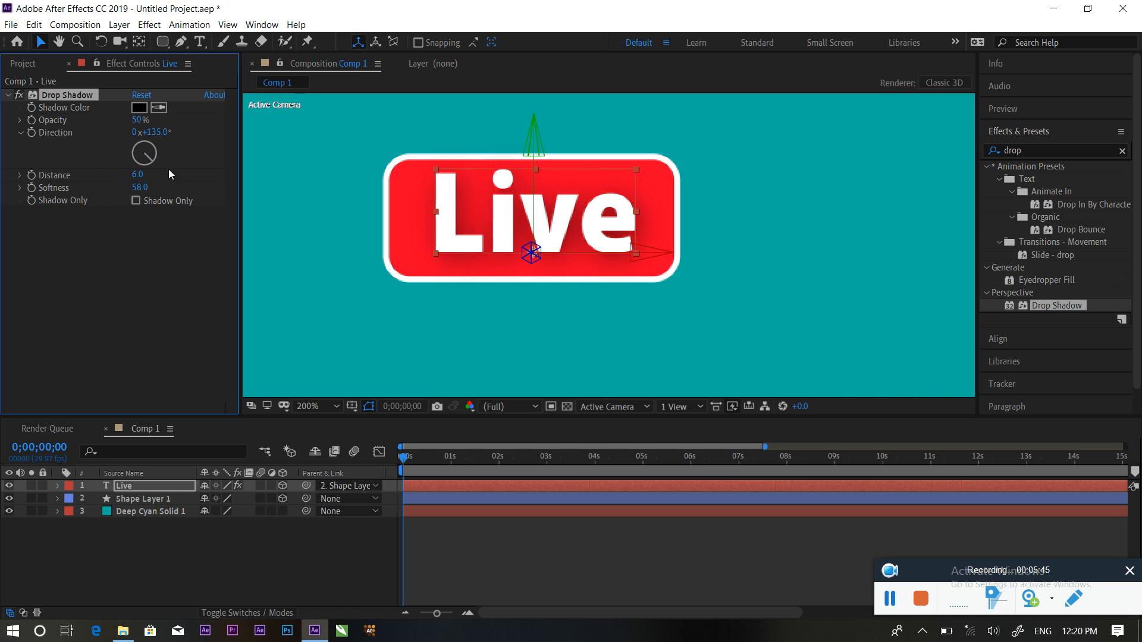
drag(143, 173, 153, 168)
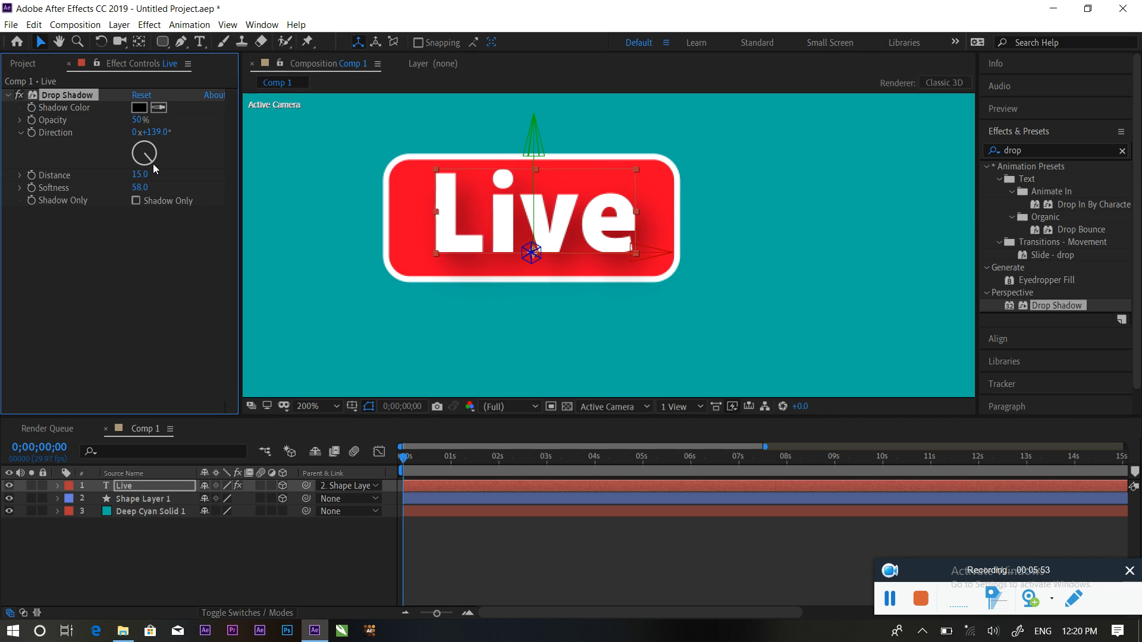
click(141, 264)
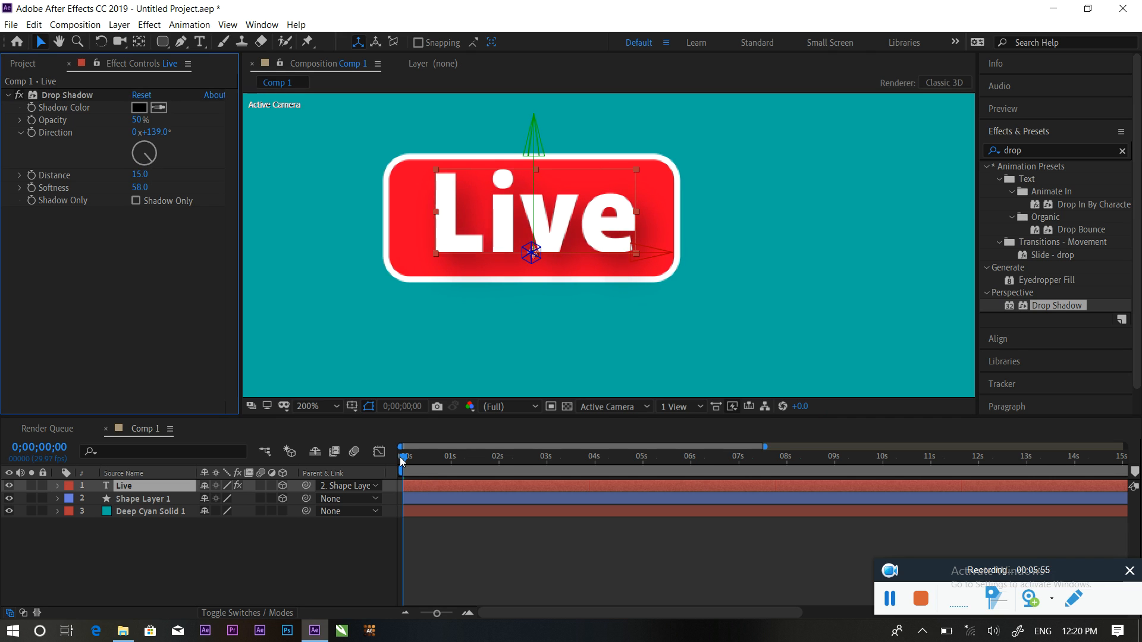
click(276, 522)
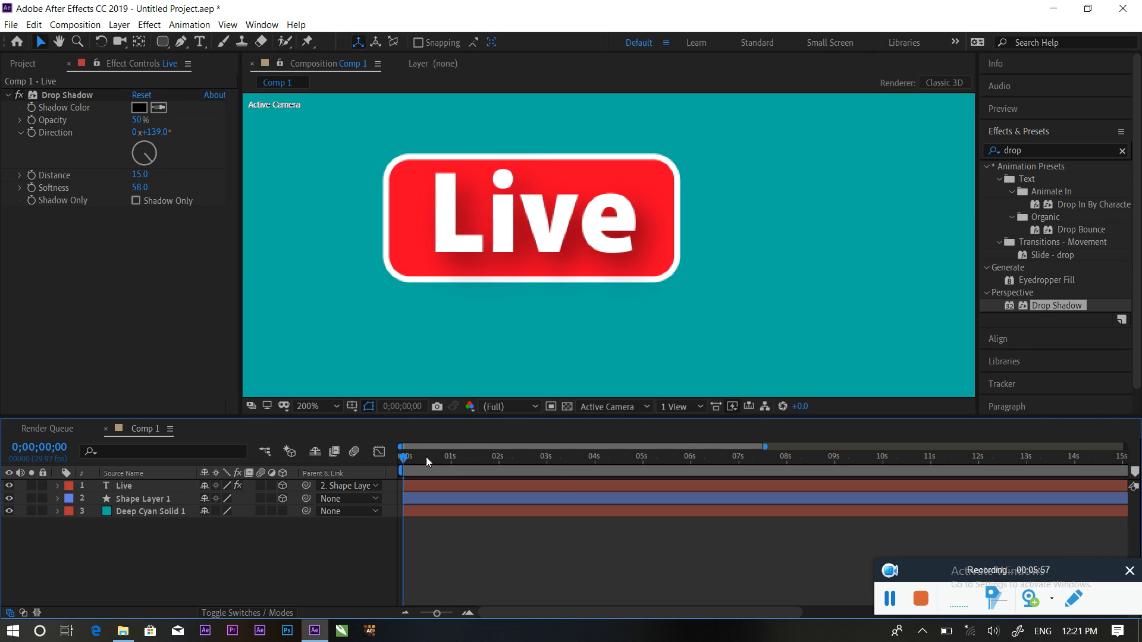
Step: Reveal Shape Layer 1's rotation properties and move the playhead to its X Rotation keyframe at 0;00;00;20
drag(404, 457, 438, 452)
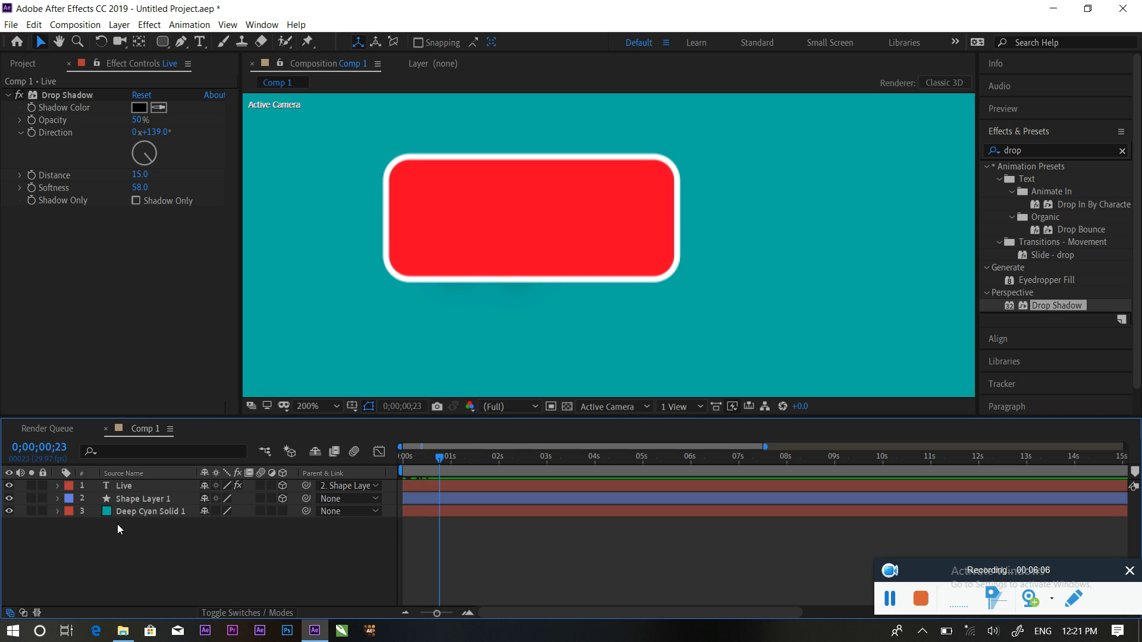
click(143, 501)
key(r)
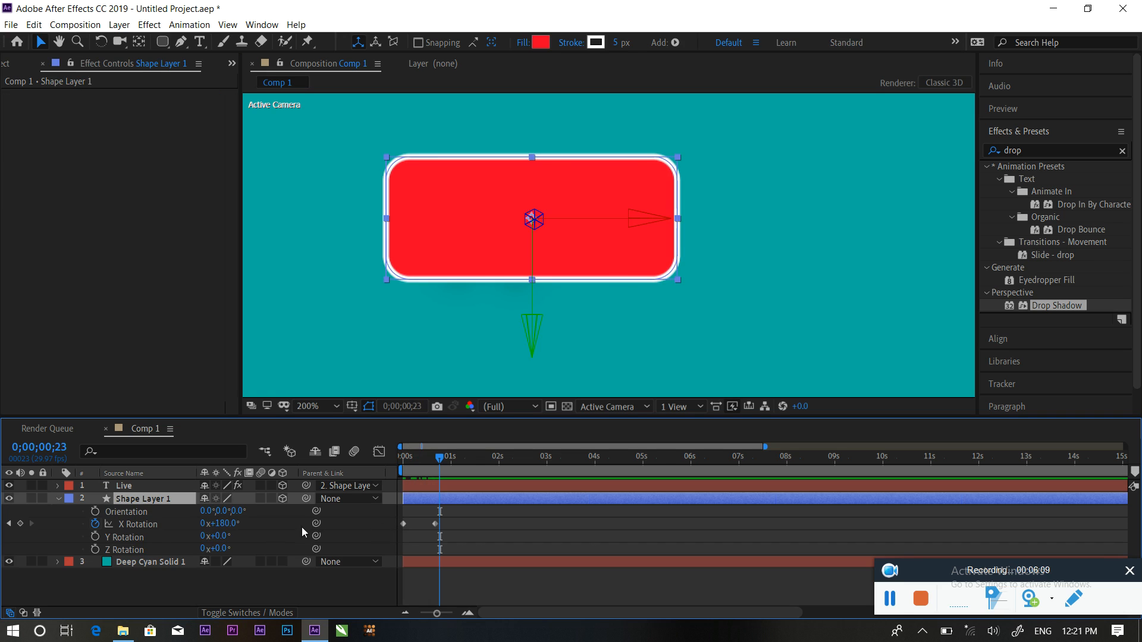
click(9, 524)
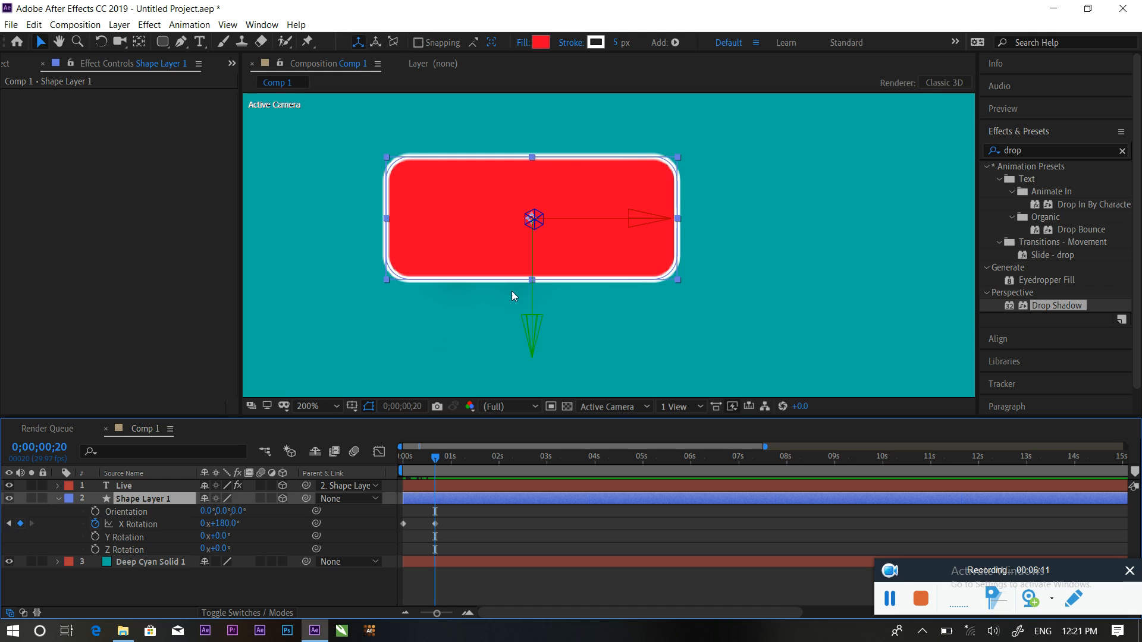
Step: Add a text layer reading "زنده" beside the badge and collapse Shape Layer 1's properties
click(199, 41)
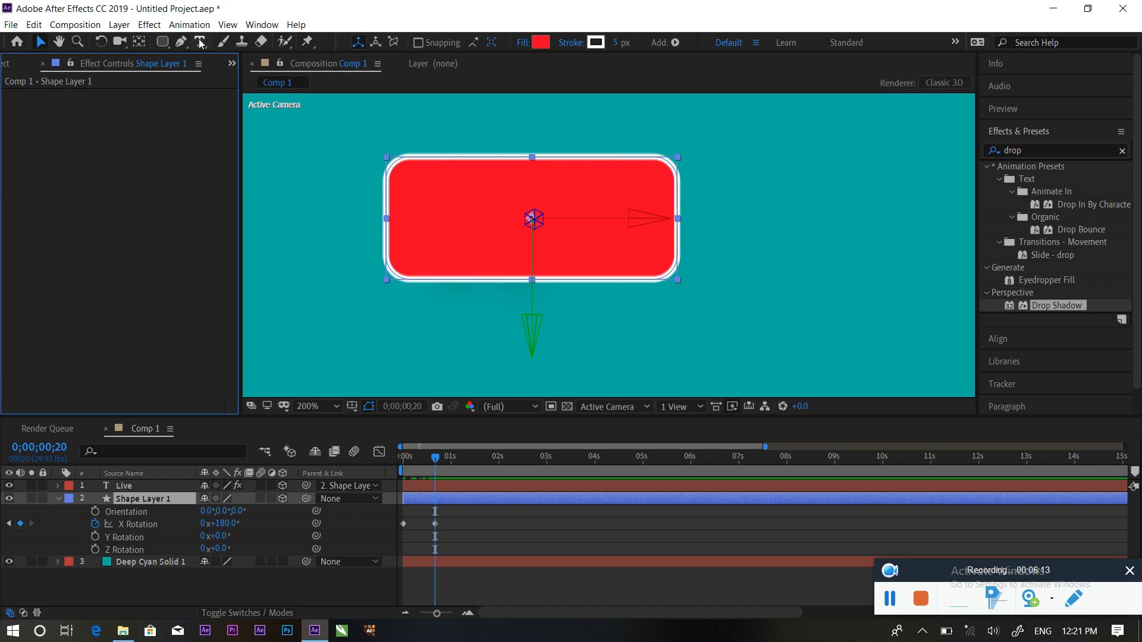
click(770, 205)
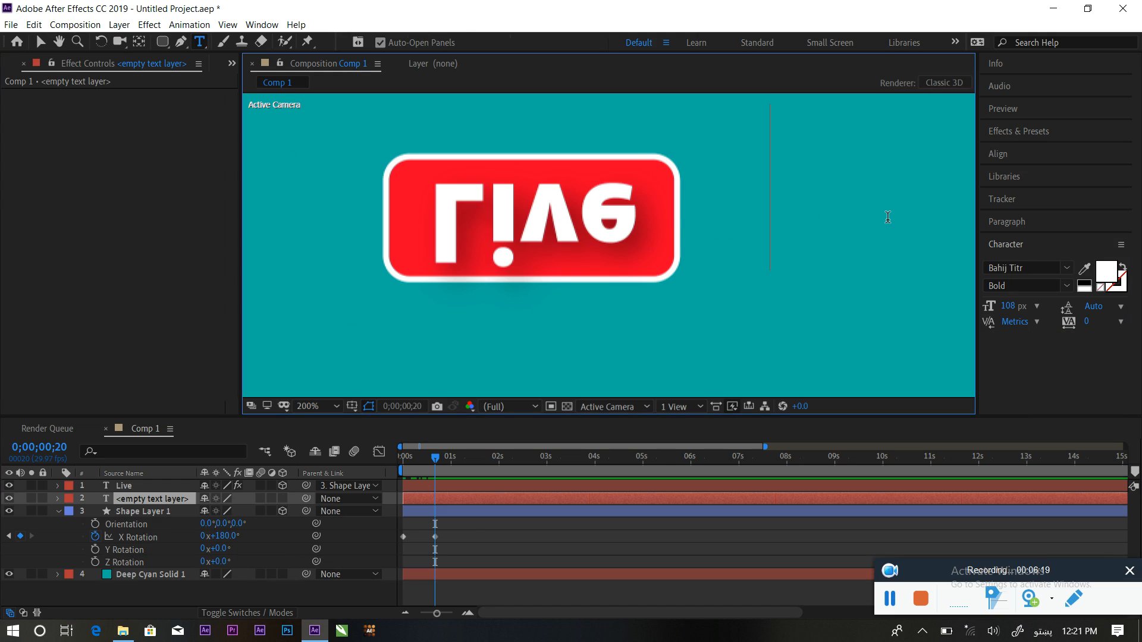
text(زند)
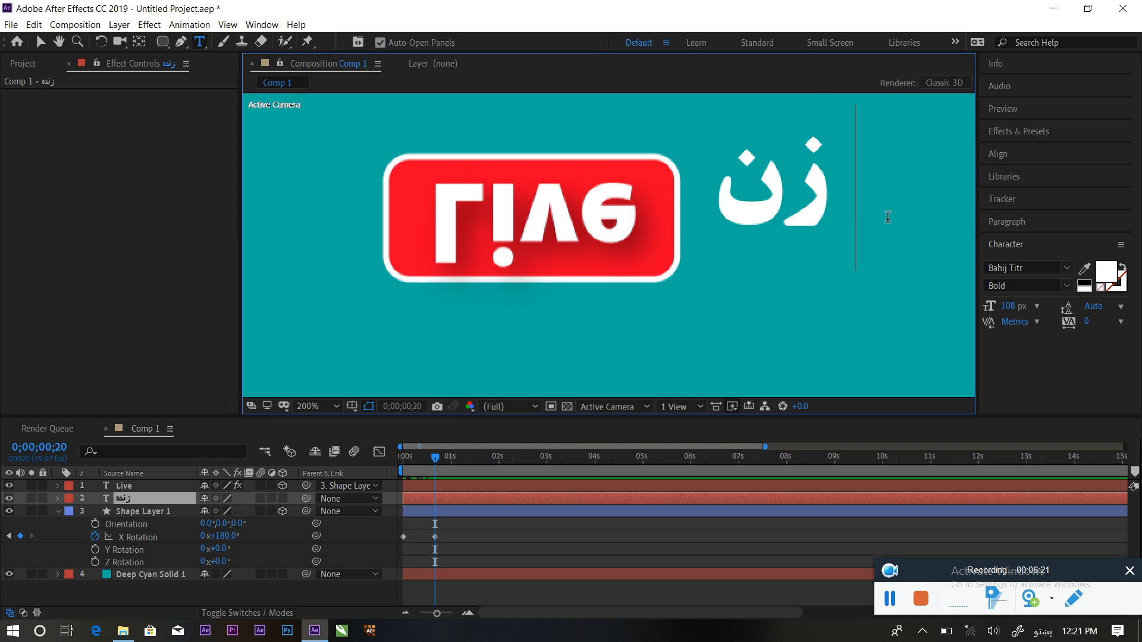
text(ه)
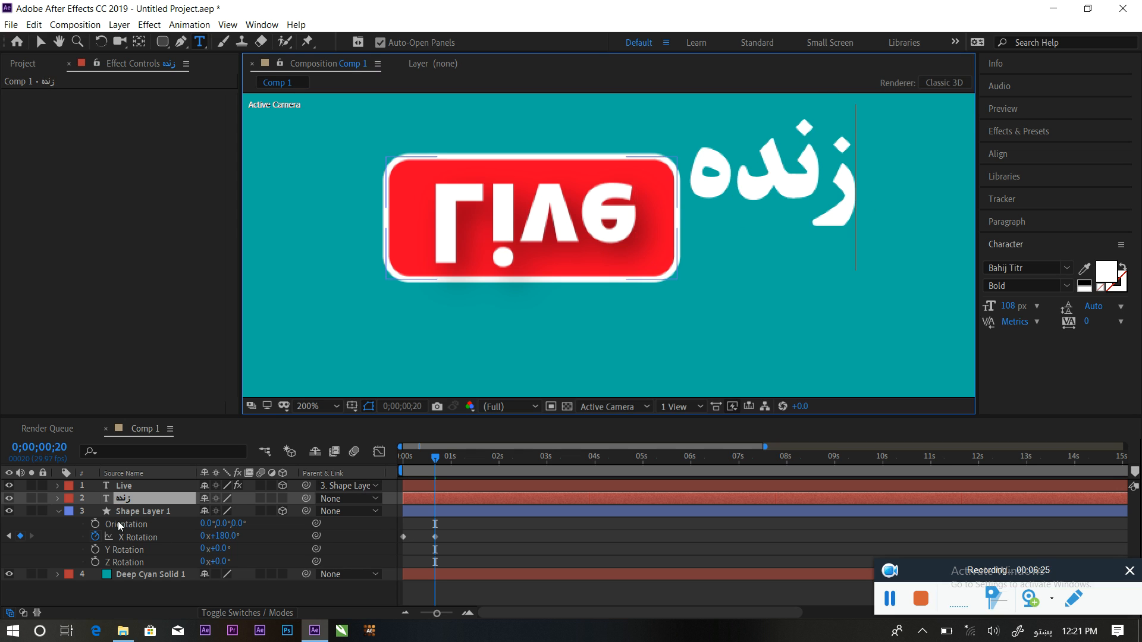
click(59, 512)
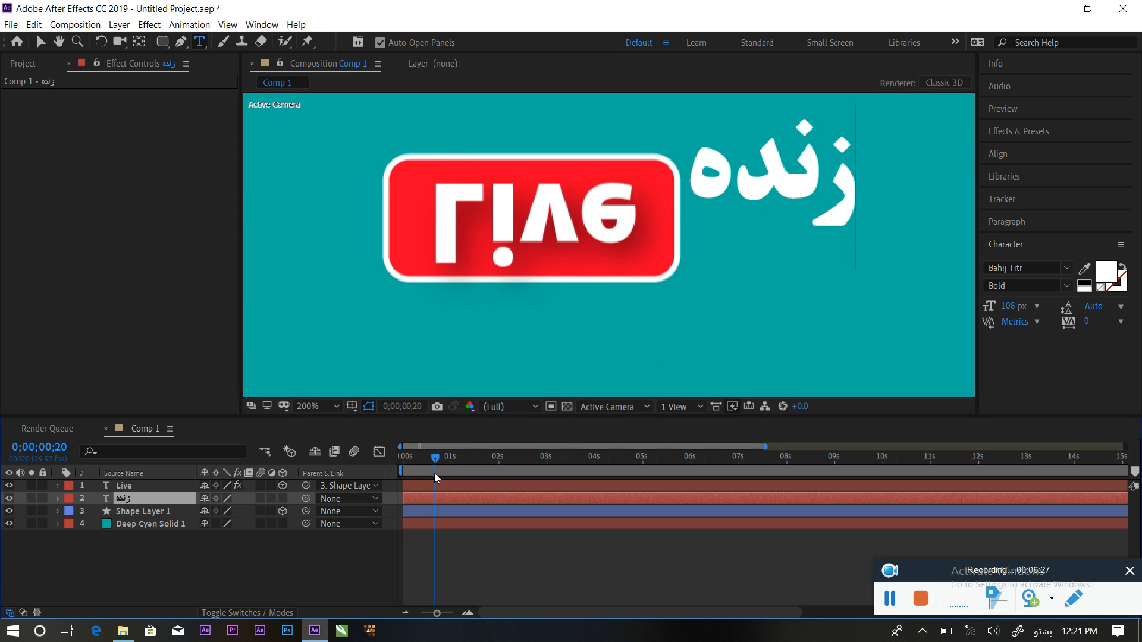
Step: Check the badge at 0;00;00;12 and move the "زنده" text layer above "Live" in the layer stack
mouse_move(435, 463)
mouse_down()
mouse_move(410, 463)
mouse_move(421, 464)
mouse_up()
click(142, 486)
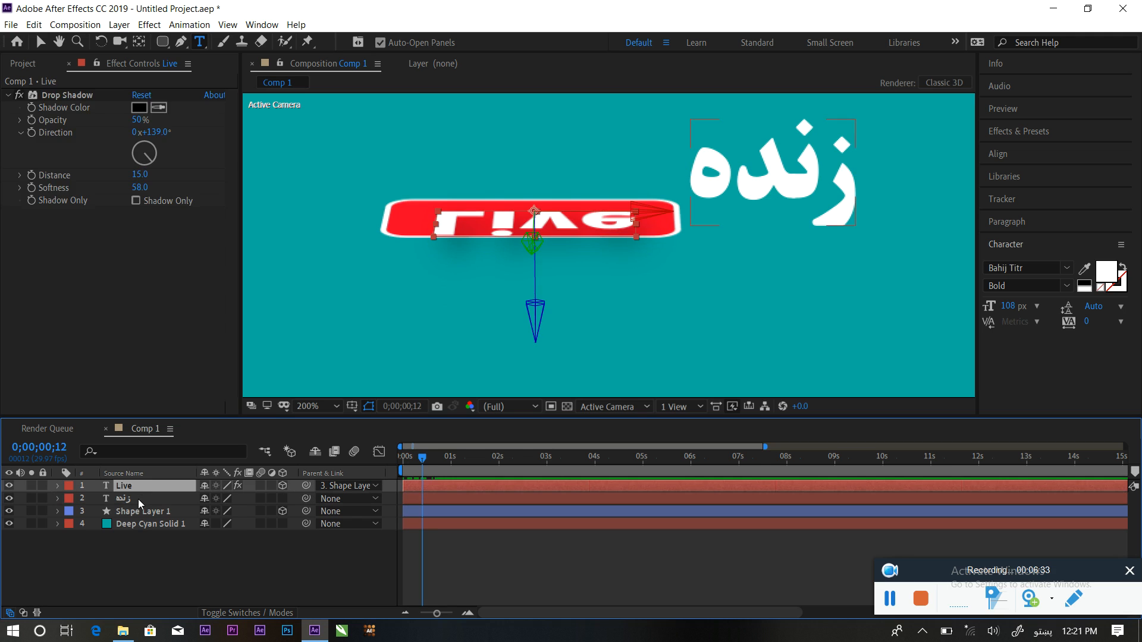
drag(139, 501, 138, 481)
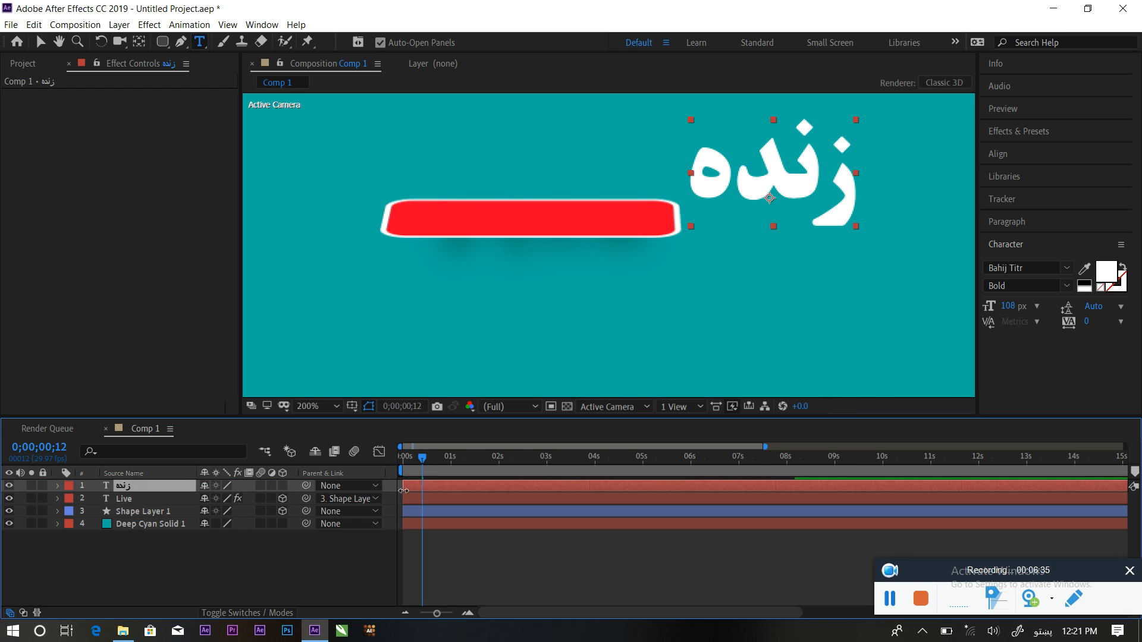
Step: At 0;00;00;26, make the "زنده" text a 3D layer and move it onto the middle of the red badge
mouse_move(425, 459)
mouse_down()
mouse_move(412, 459)
mouse_move(448, 461)
mouse_up()
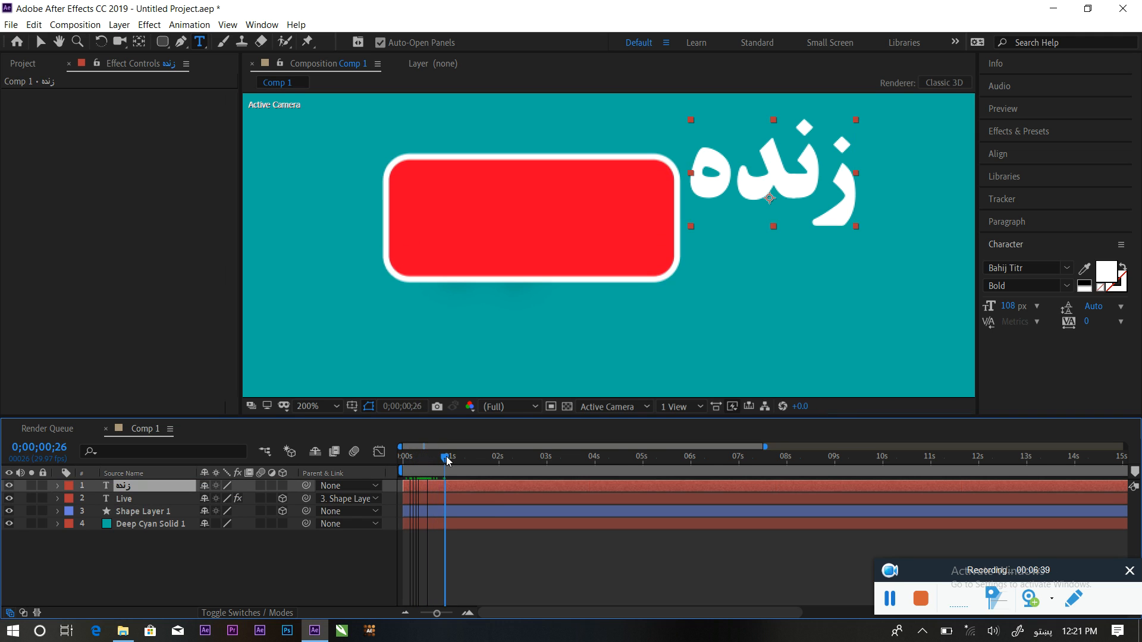
click(284, 486)
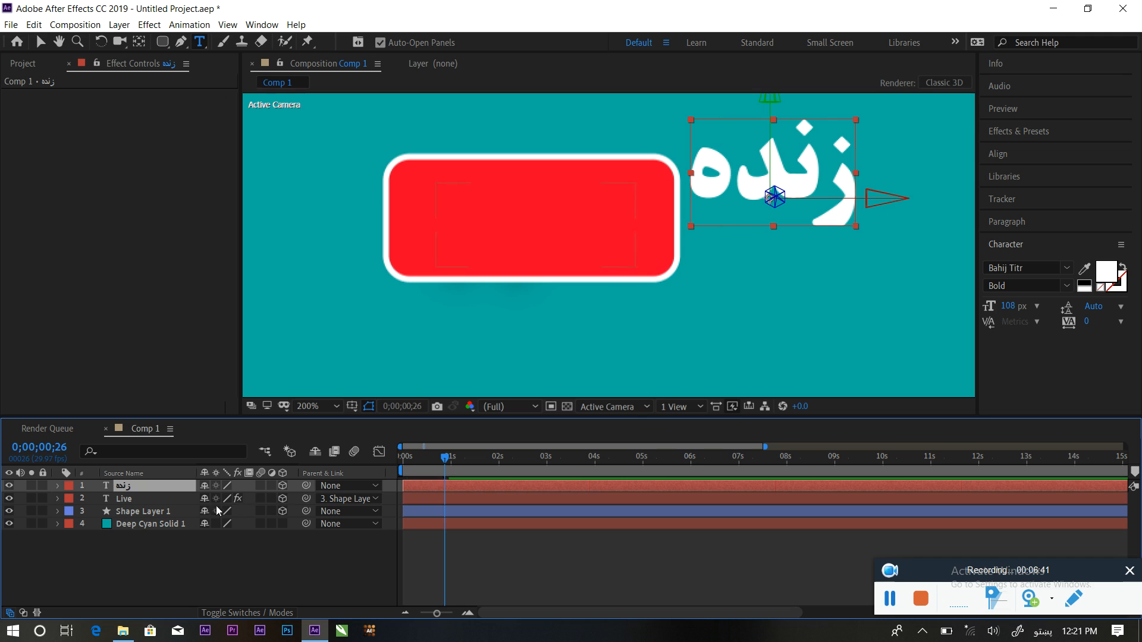
key(v)
drag(796, 183, 549, 223)
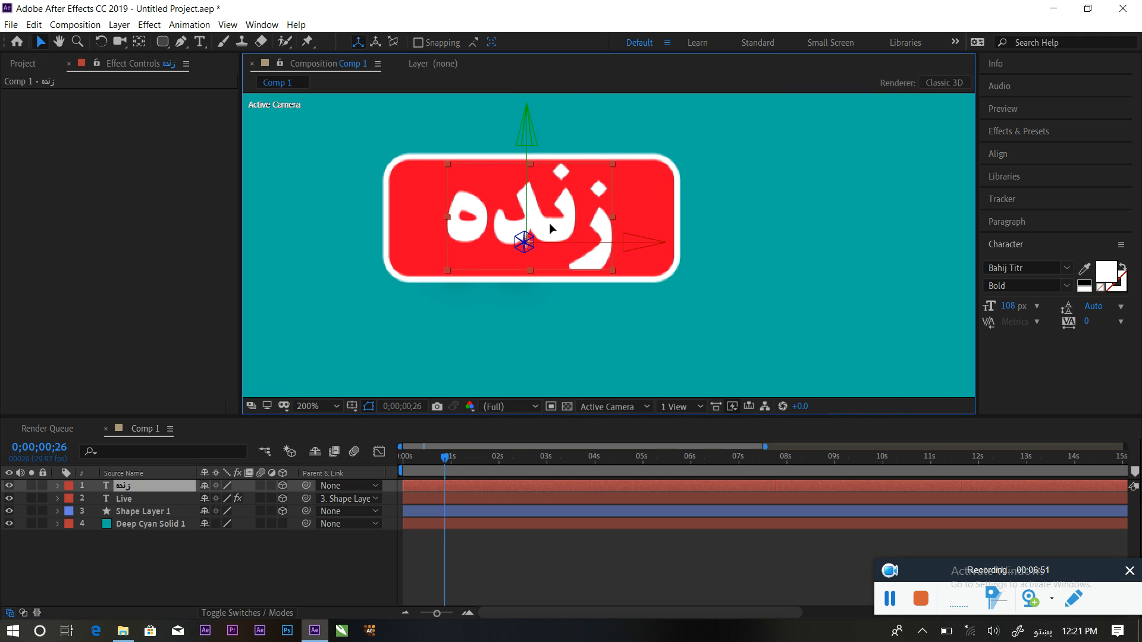
click(771, 231)
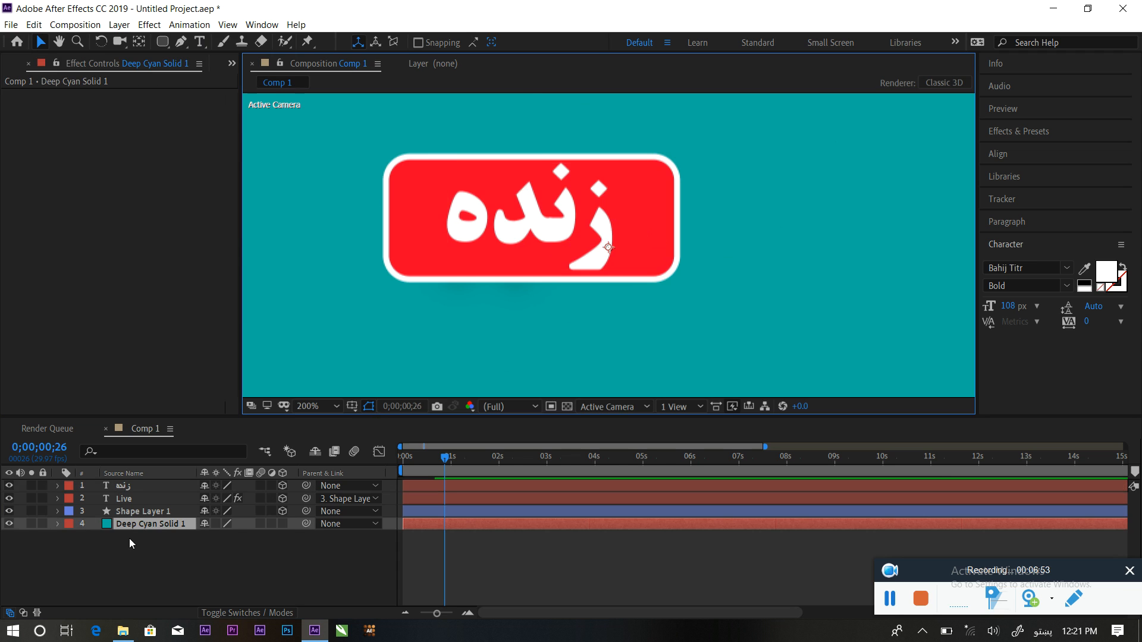
Step: Play back the animation from the start with the unparented "زنده" text, stopping at 0;00;01;04
drag(438, 459, 373, 457)
key(space)
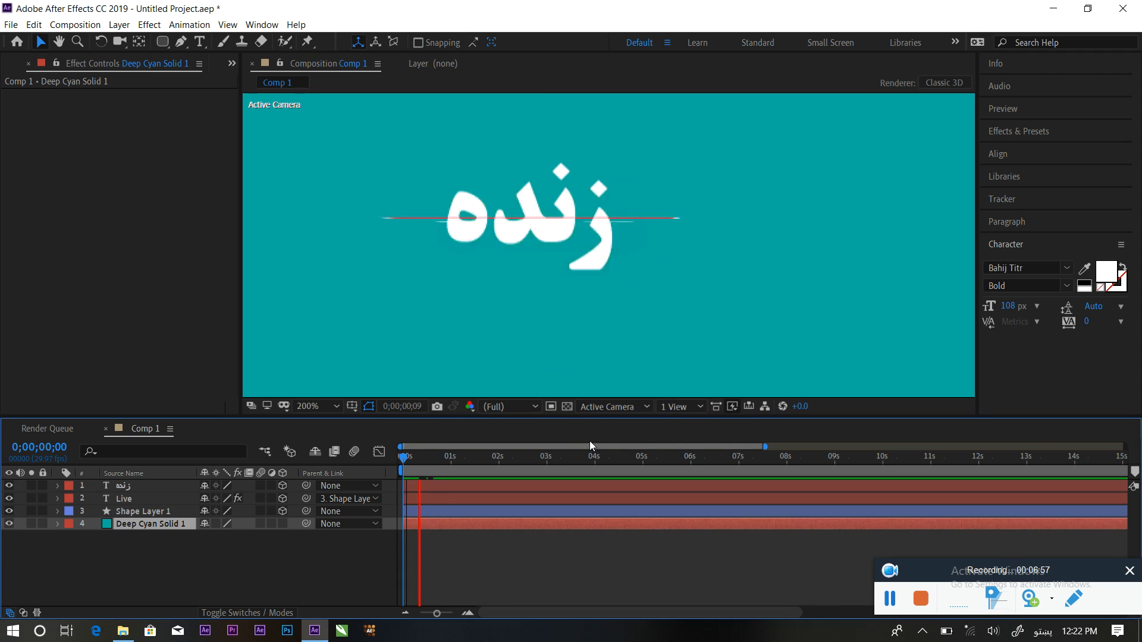
key(space)
Step: Parent the "زنده" text layer to Shape Layer 1 and return the playhead to the start
click(116, 511)
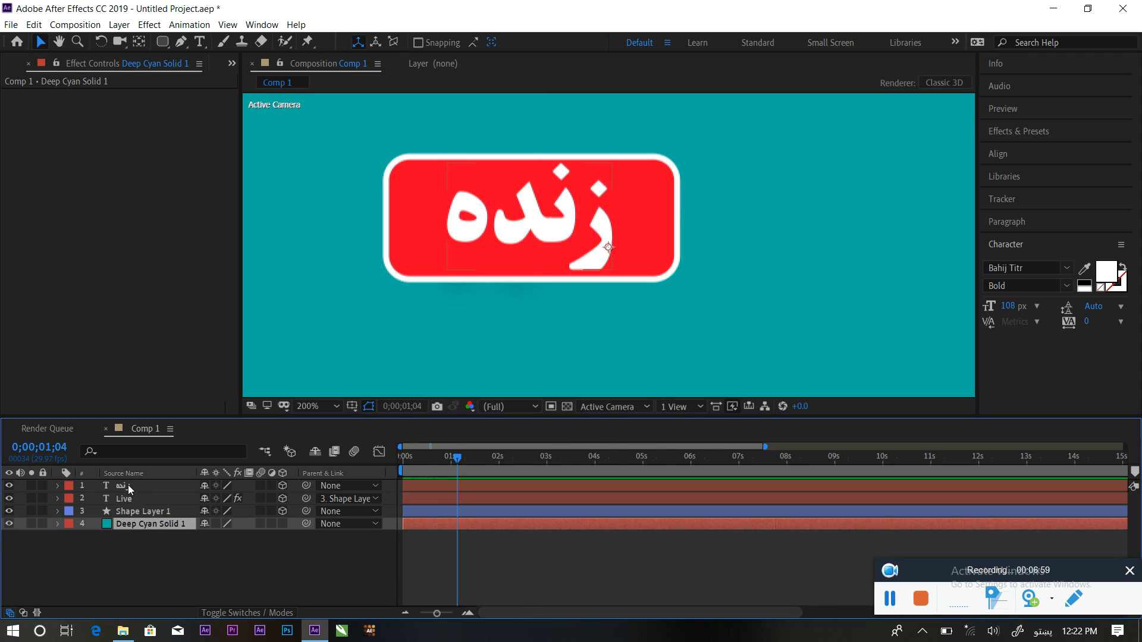
click(126, 487)
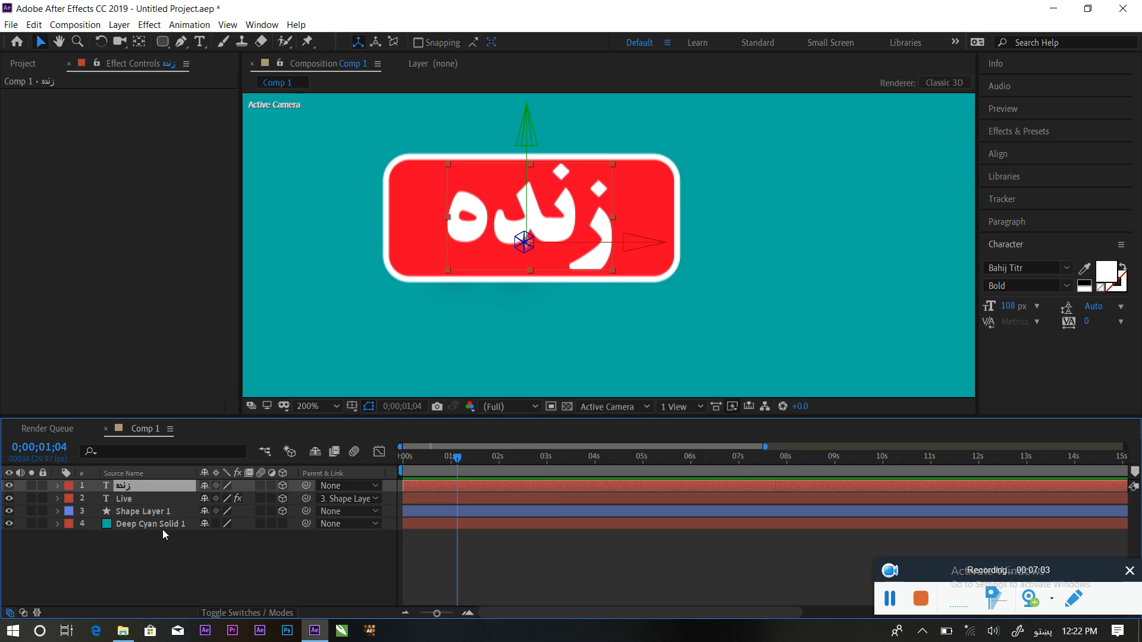
drag(308, 487, 129, 512)
drag(452, 456, 385, 458)
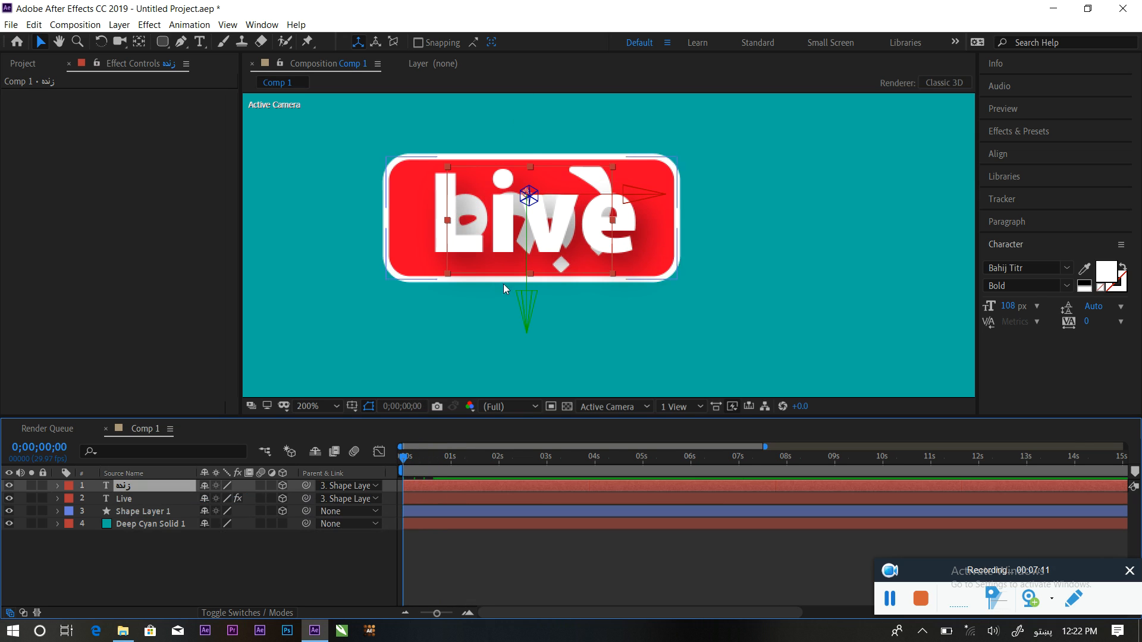
Step: Play the flip from the start to 0;00;00;21 and show the Position of the "زنده" text layer
key(space)
key(space)
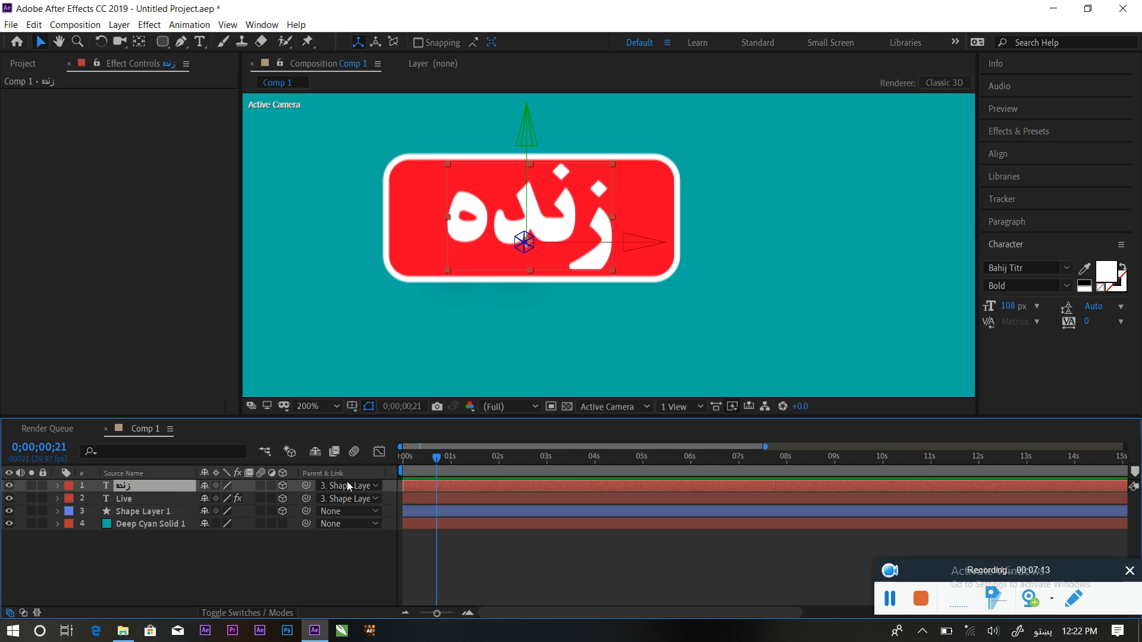
key(p)
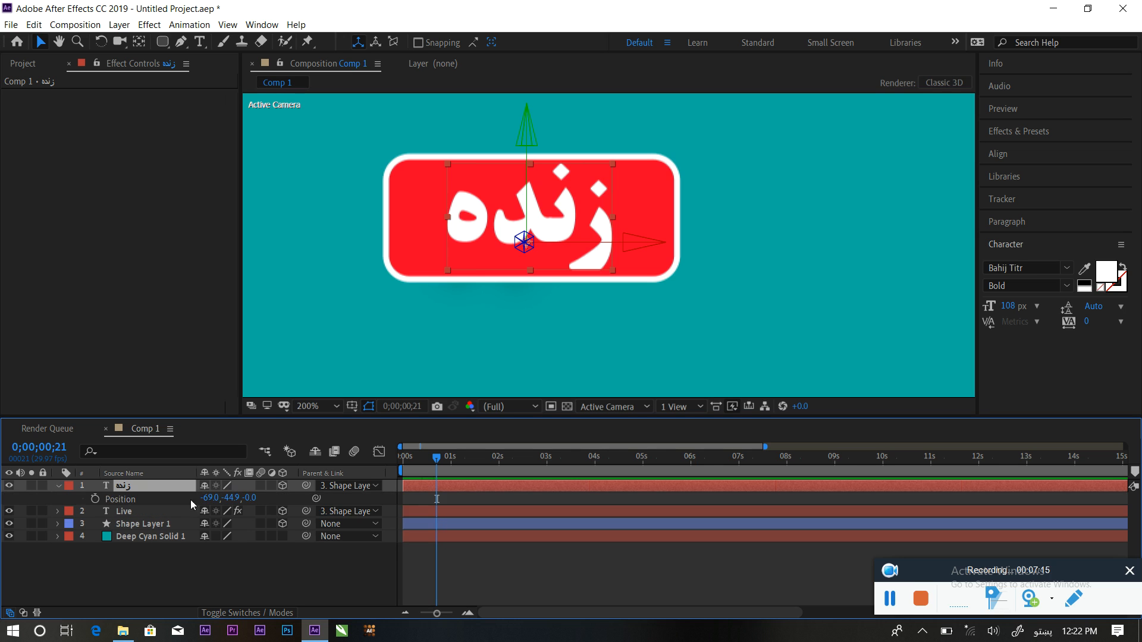
Step: Try a Z position of 113 for the "زنده" text, check it at 0;00;00;17, and undo the change
drag(437, 462, 439, 462)
drag(250, 498, 327, 497)
drag(447, 461, 433, 462)
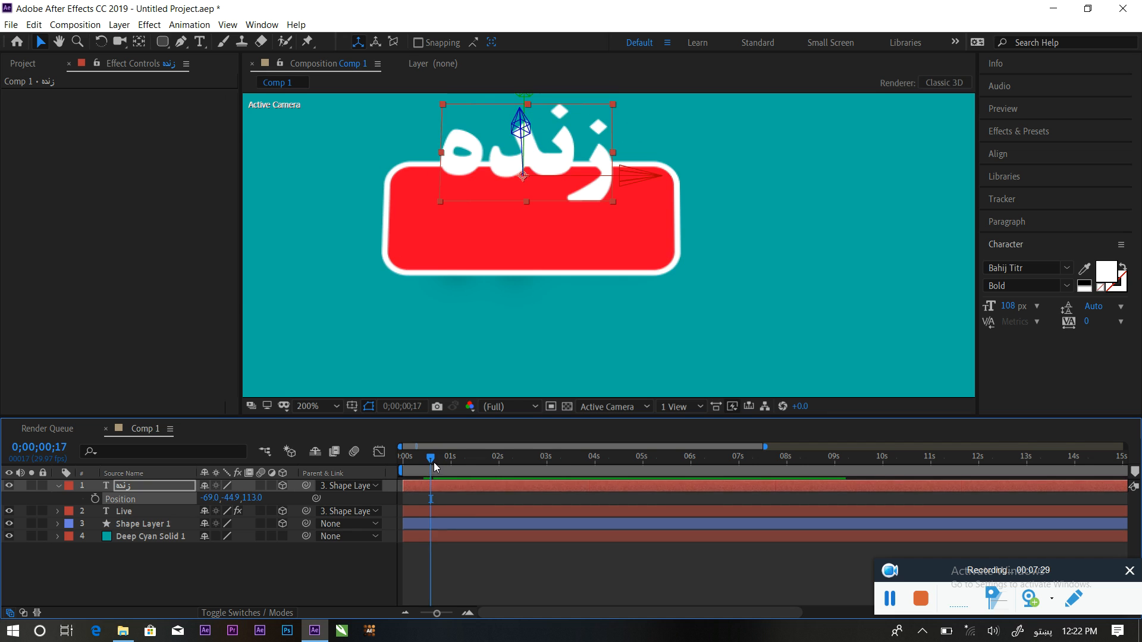
key(ctrl+z)
Step: At 0;00;00;08, set the "زنده" text's Z position to 5 and return the playhead to the start
drag(434, 461, 415, 457)
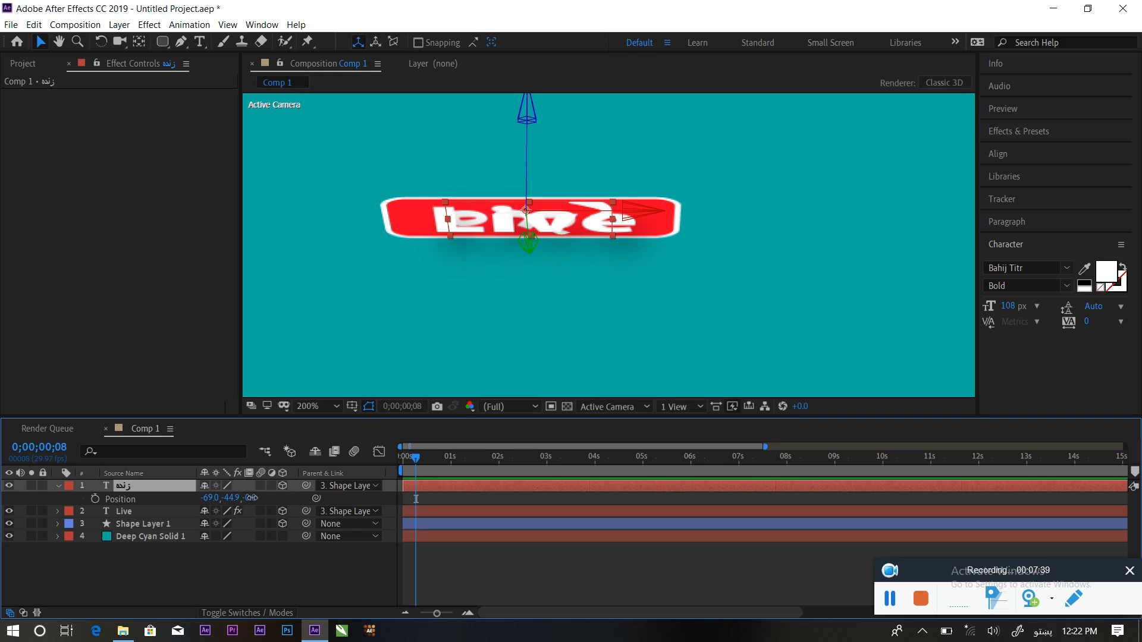
drag(251, 499, 255, 498)
drag(415, 459, 392, 455)
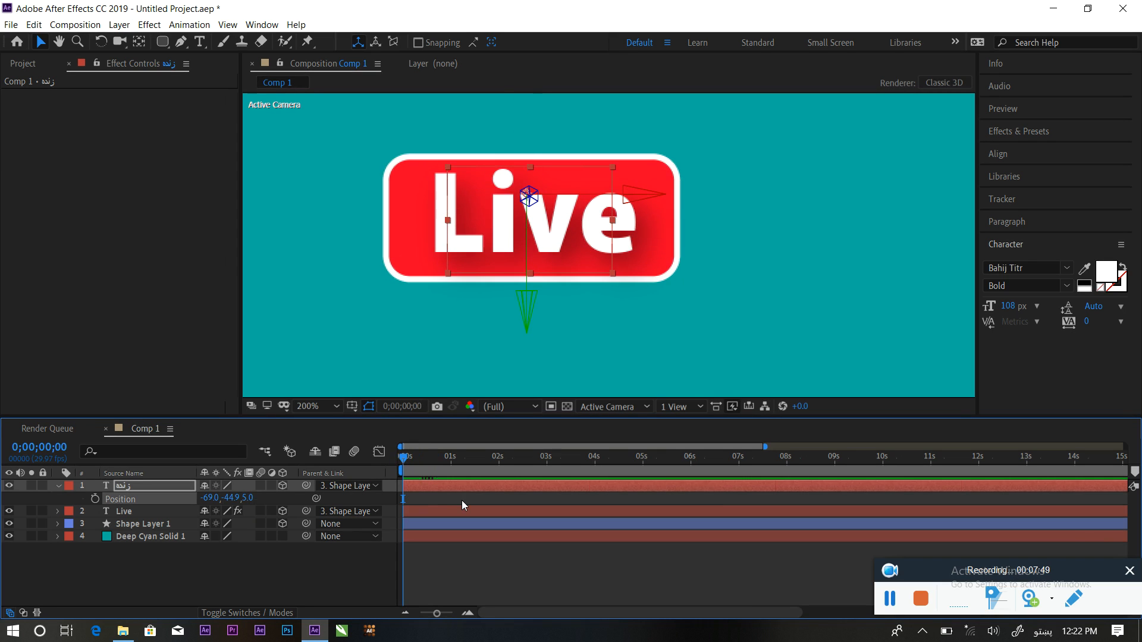
Step: Play back the flip twice from the start, collapsing the "زنده" layer's properties in between and stopping at 0;00;00;26
key(space)
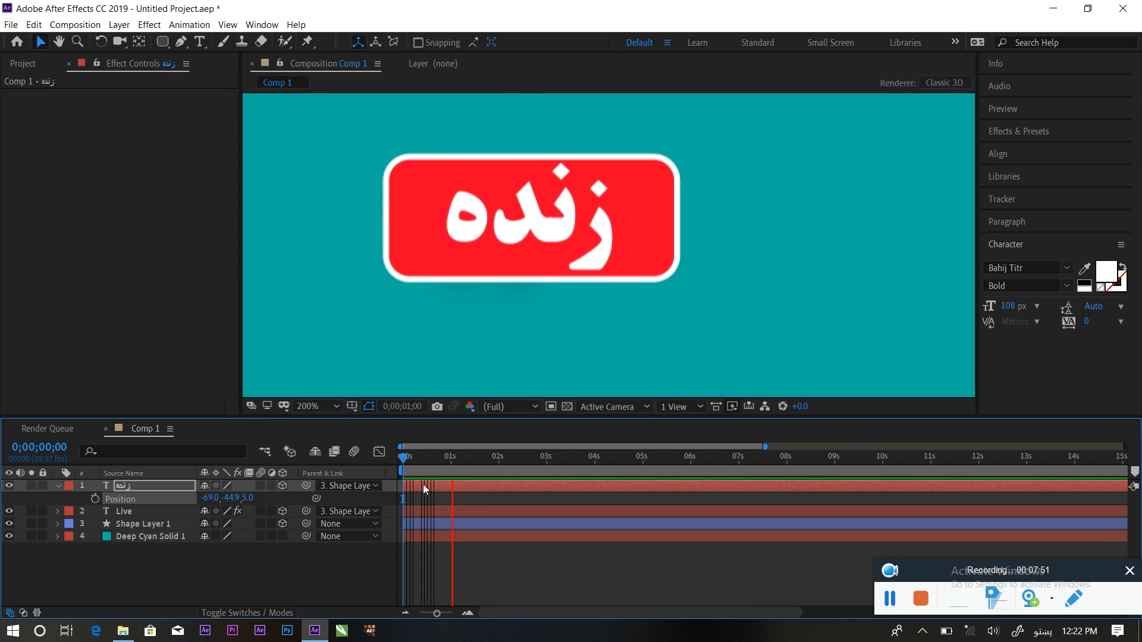
drag(449, 463, 330, 458)
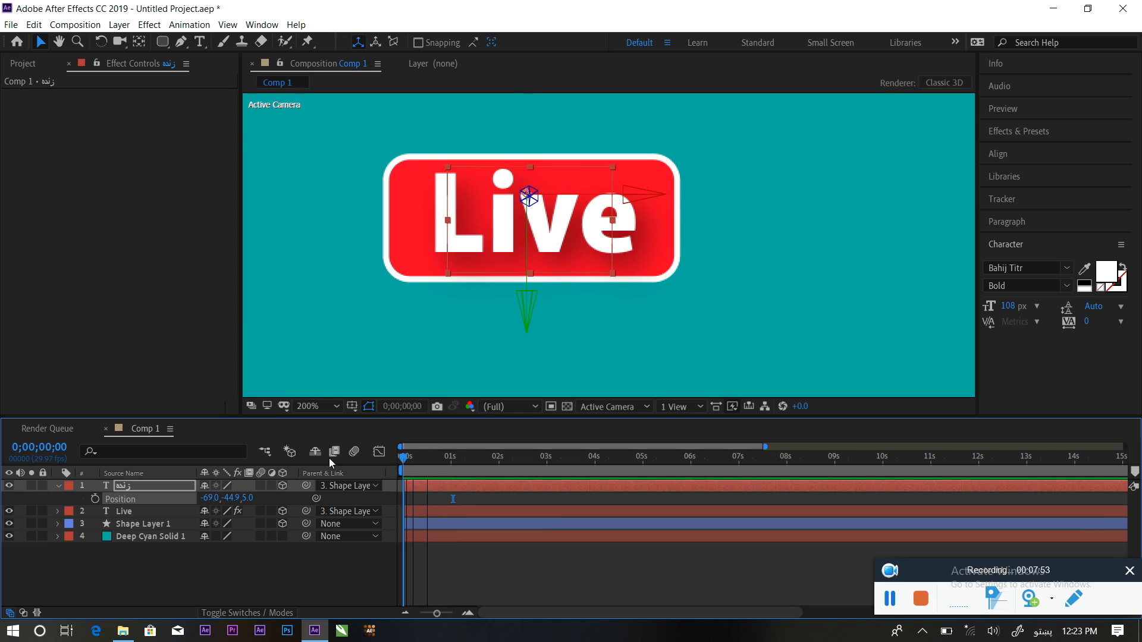
click(59, 485)
click(111, 560)
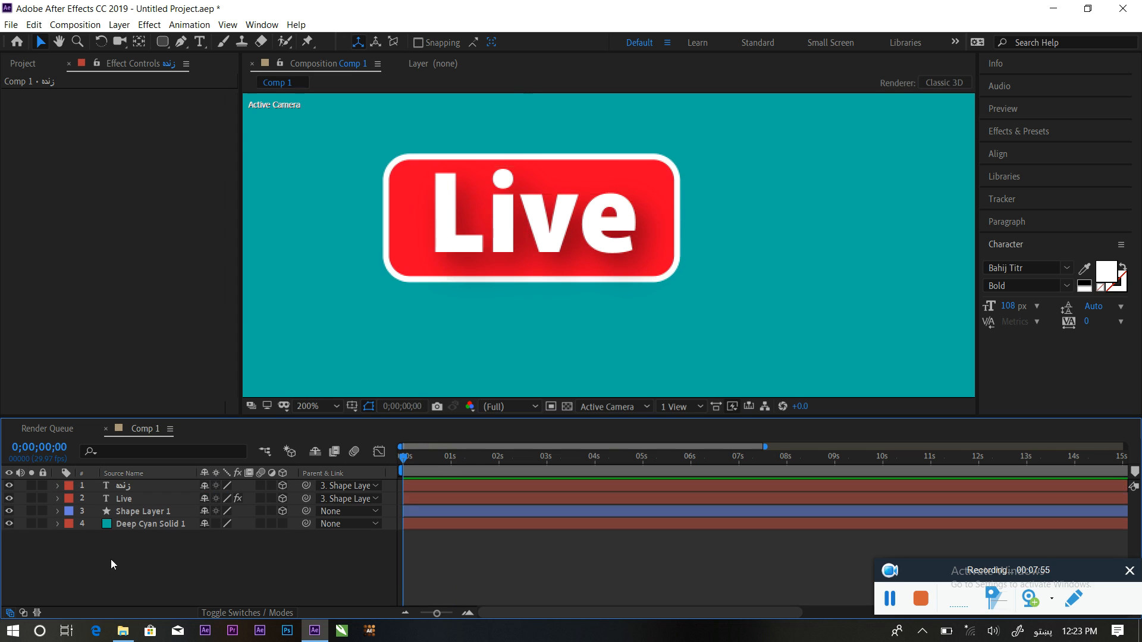
key(space)
key(space)
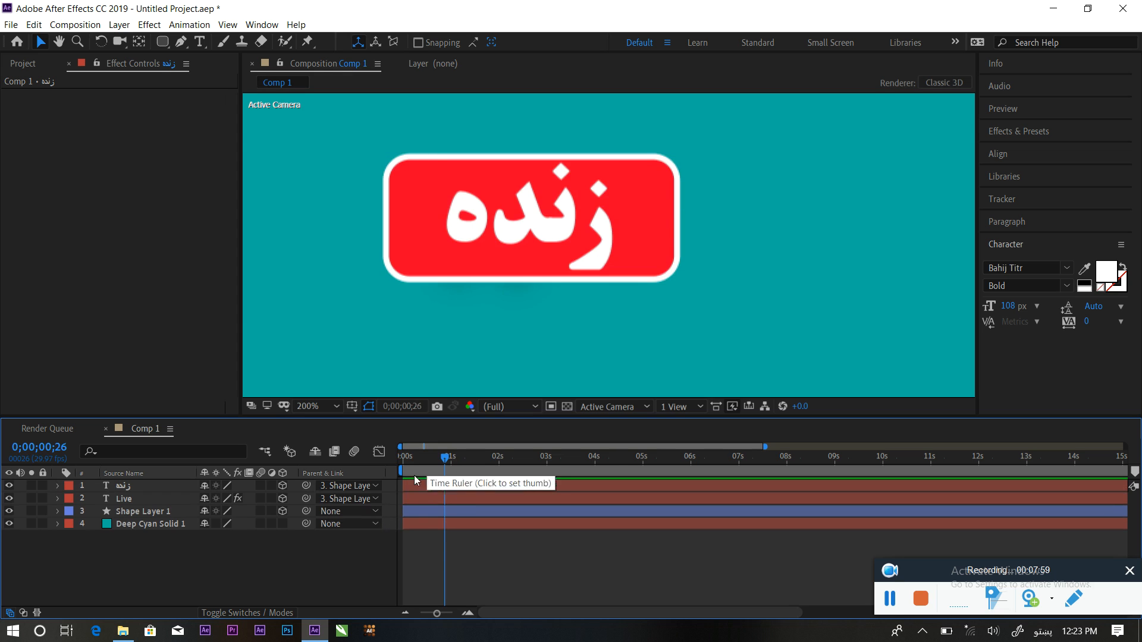
Step: Show Shape Layer 1's rotation properties and add an X Rotation hold keyframe shortly after the one-second mark
click(143, 513)
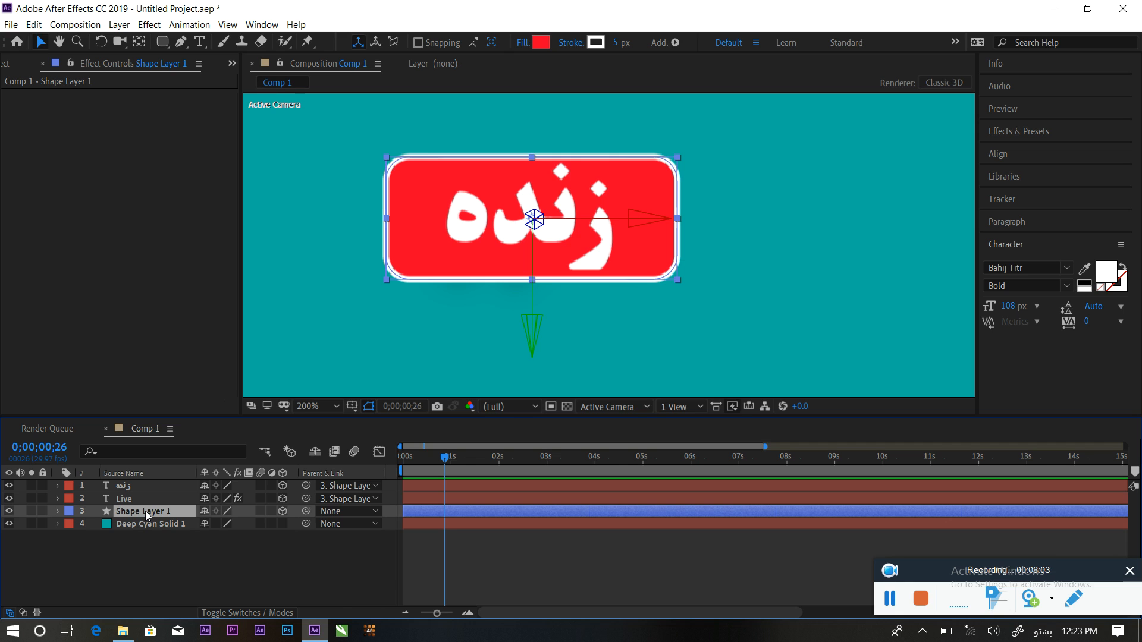
key(r)
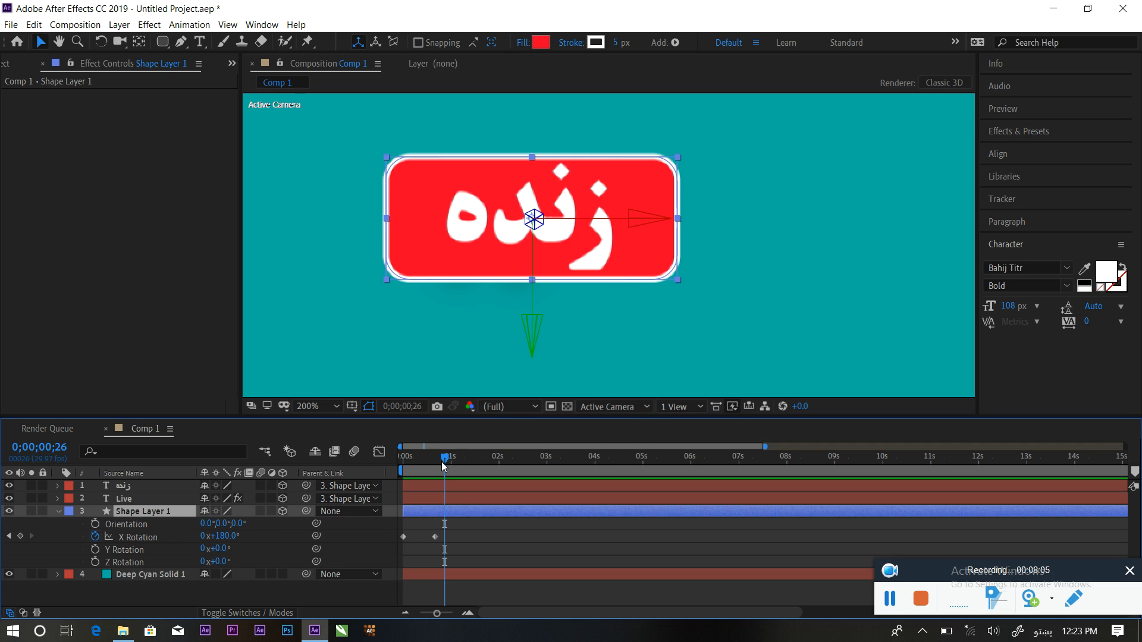
drag(444, 463, 456, 463)
click(21, 536)
Step: Set Shape Layer 1's X Rotation to 1° at 0;00;01;28 and add a hold keyframe at 0;00;02;19
click(496, 460)
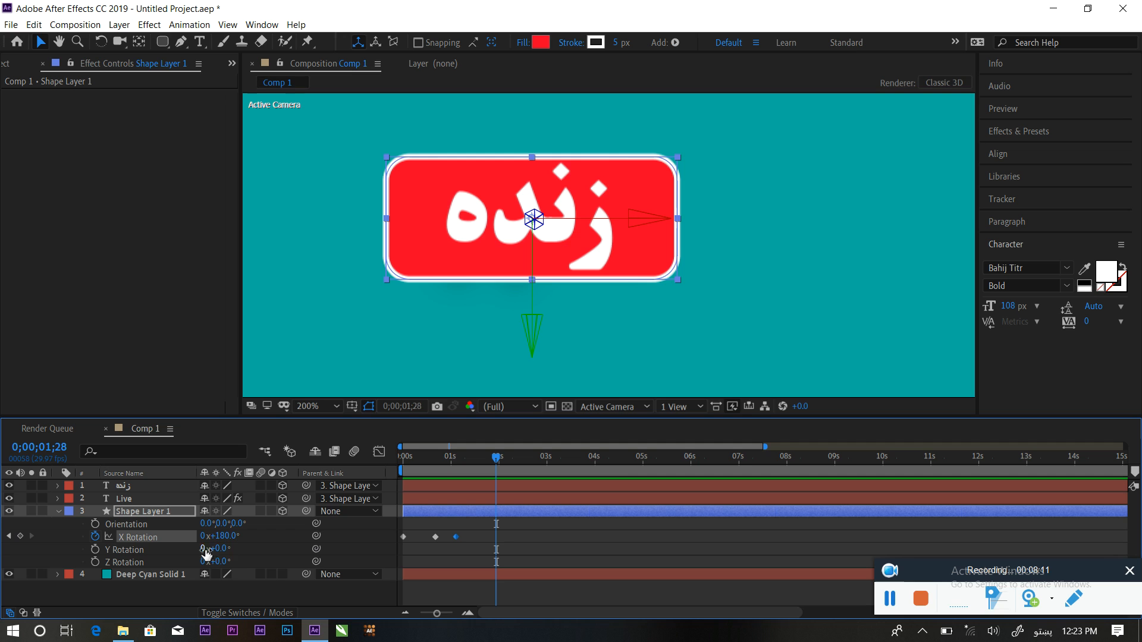
drag(224, 538, 82, 529)
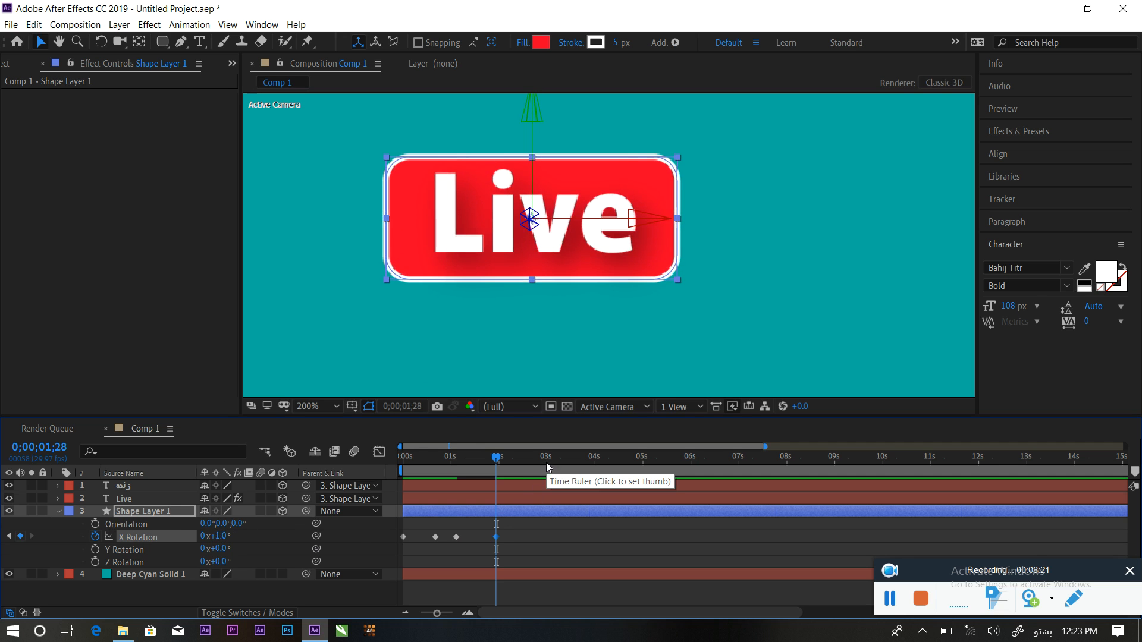
click(529, 465)
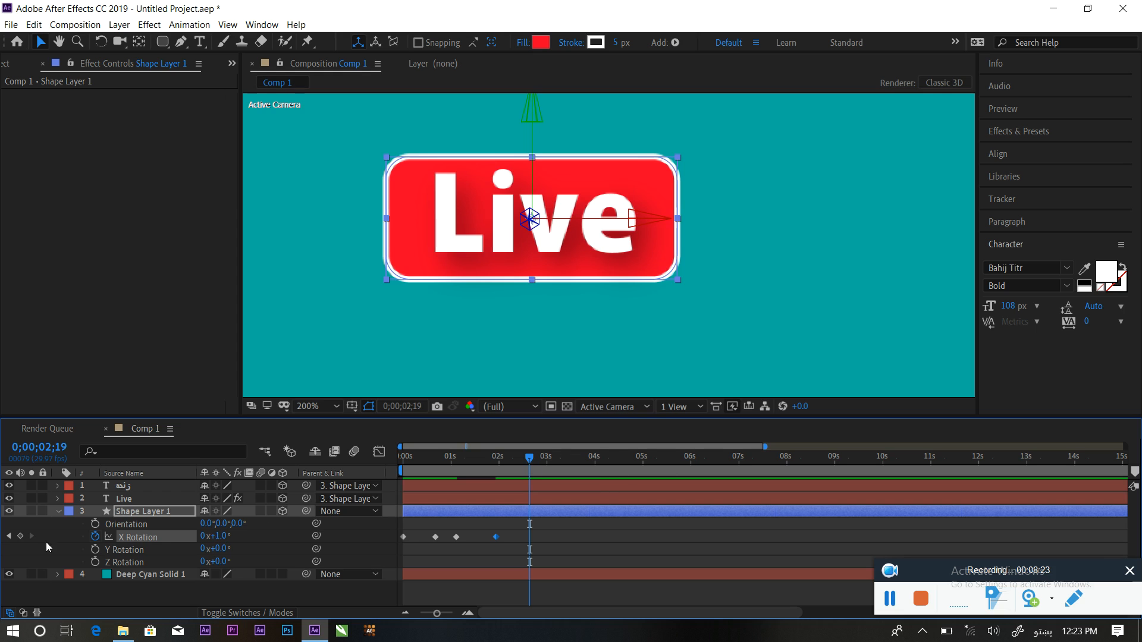
click(20, 536)
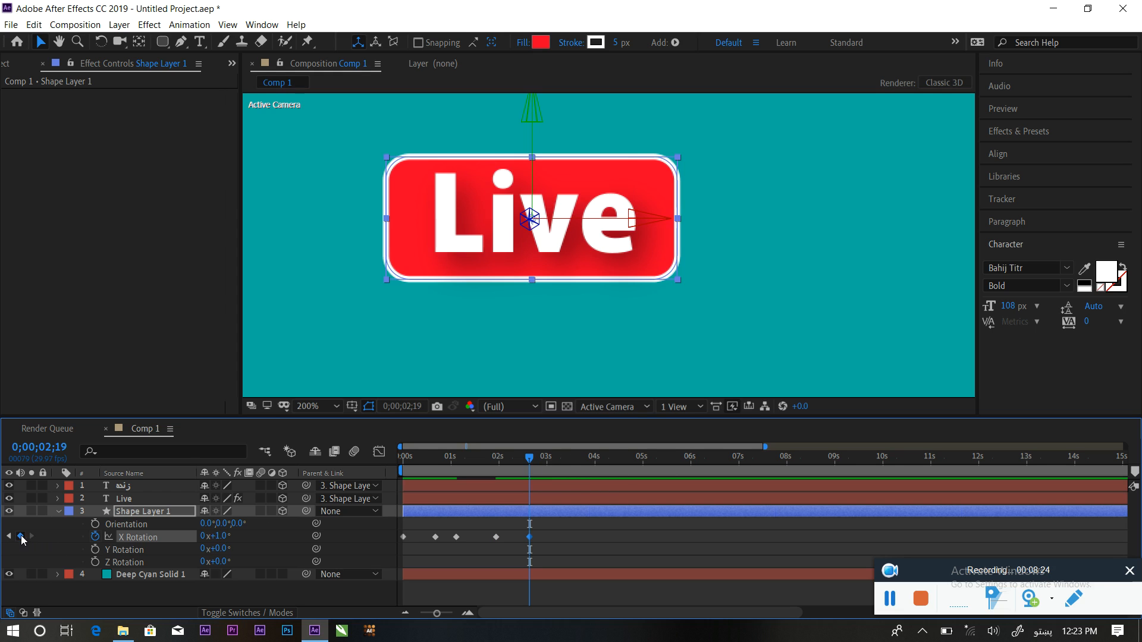
Step: At 0;00;03;21, set Shape Layer 1's X Rotation to 180° to flip the badge to its "زنده" side
click(580, 468)
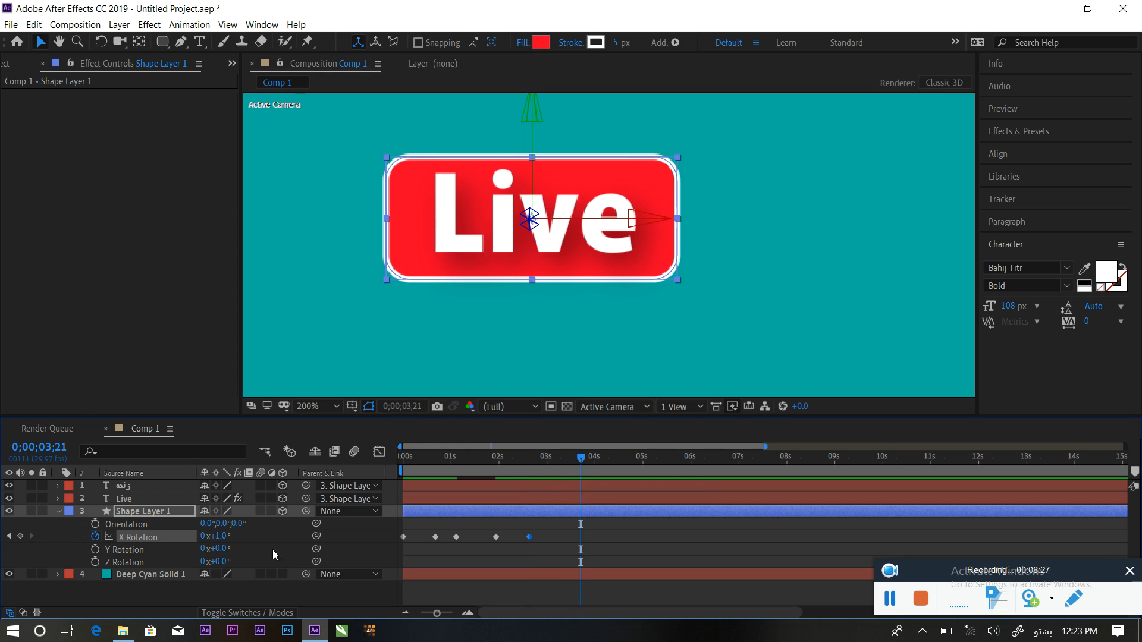
drag(224, 539, 101, 537)
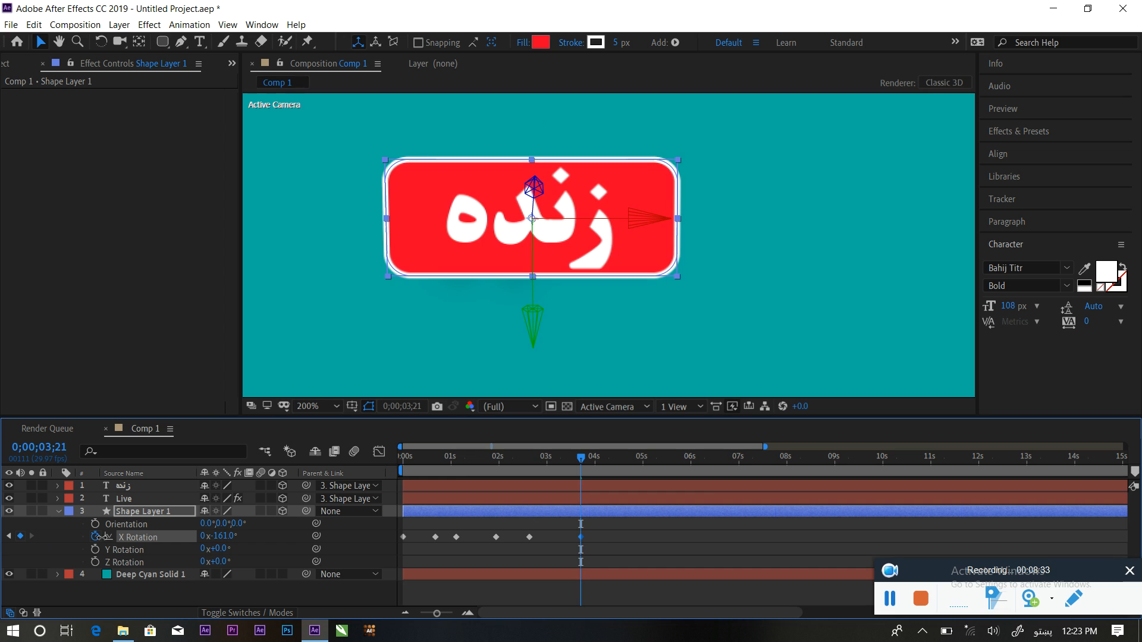
click(222, 537)
text(۱۸۰)
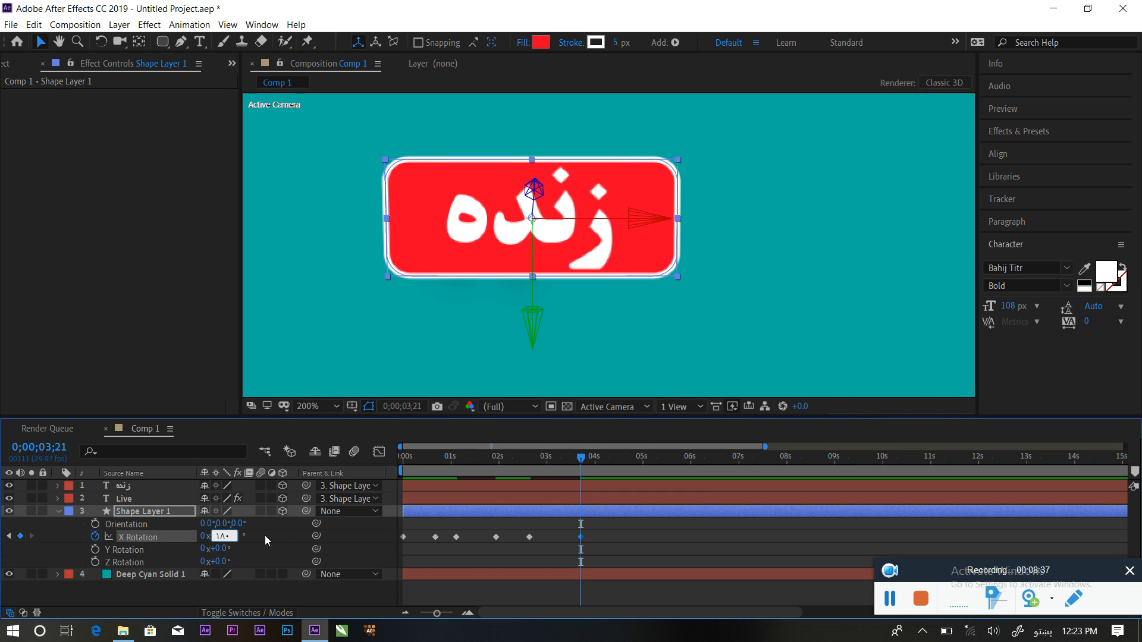
key(BackSpace)
key(BackSpace)
key(BackSpace)
key(alt+shift)
text(180)
click(283, 537)
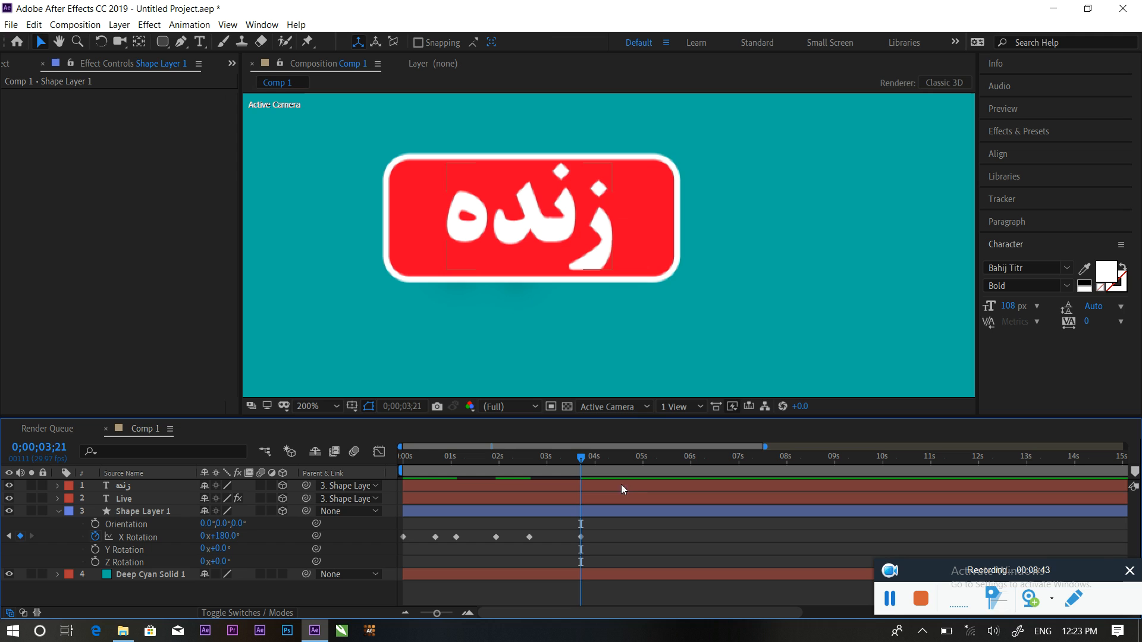
Step: Add an X Rotation hold keyframe for Shape Layer 1 at 0;00;04;08
click(620, 462)
click(608, 463)
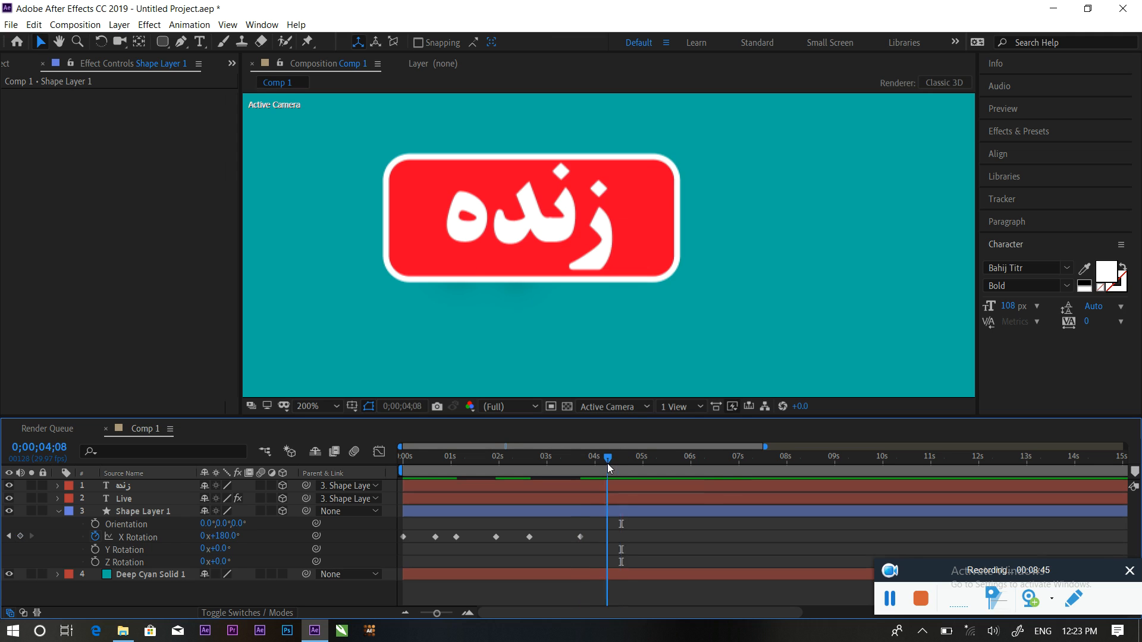
click(19, 537)
Step: At 0;00;04;29, set Shape Layer 1's X Rotation to 0° to turn the badge back to "Live"
click(644, 466)
drag(224, 541, 110, 538)
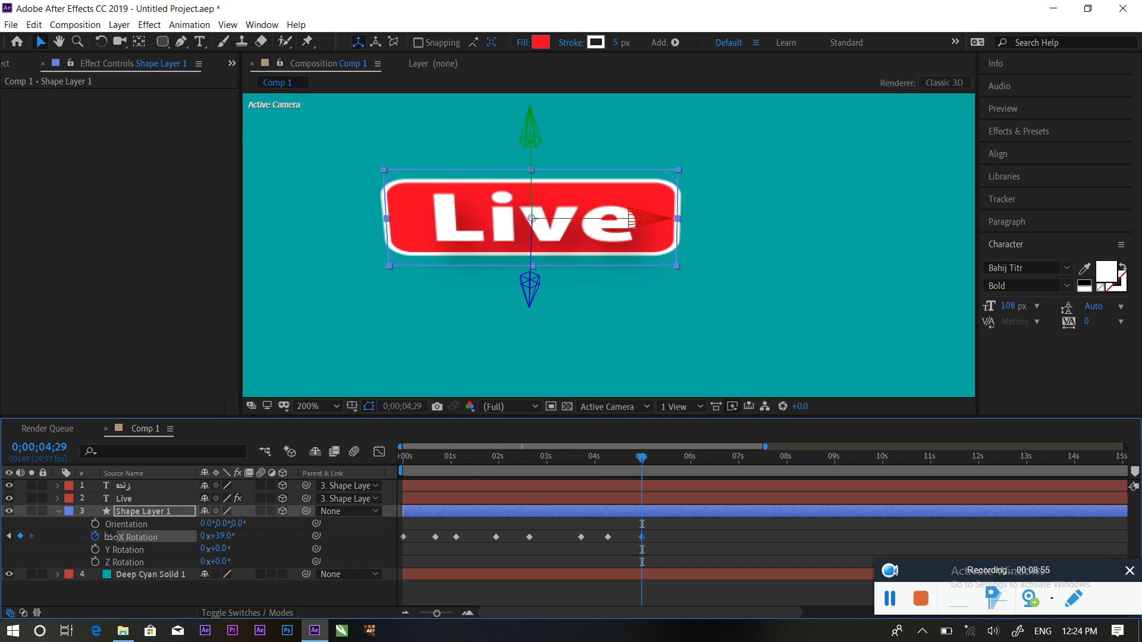
drag(232, 538, 218, 538)
click(220, 536)
text(0)
click(266, 536)
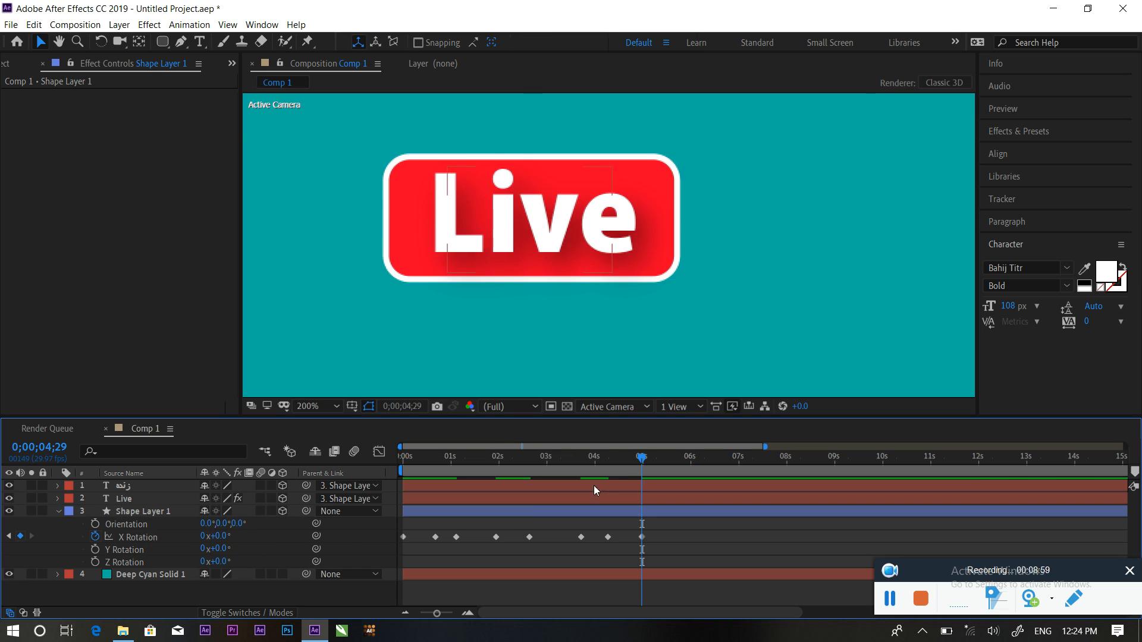
Step: Return the playhead to the start, fit the whole composition in the viewer, and collapse Shape Layer 1's properties
click(638, 463)
drag(588, 463, 318, 466)
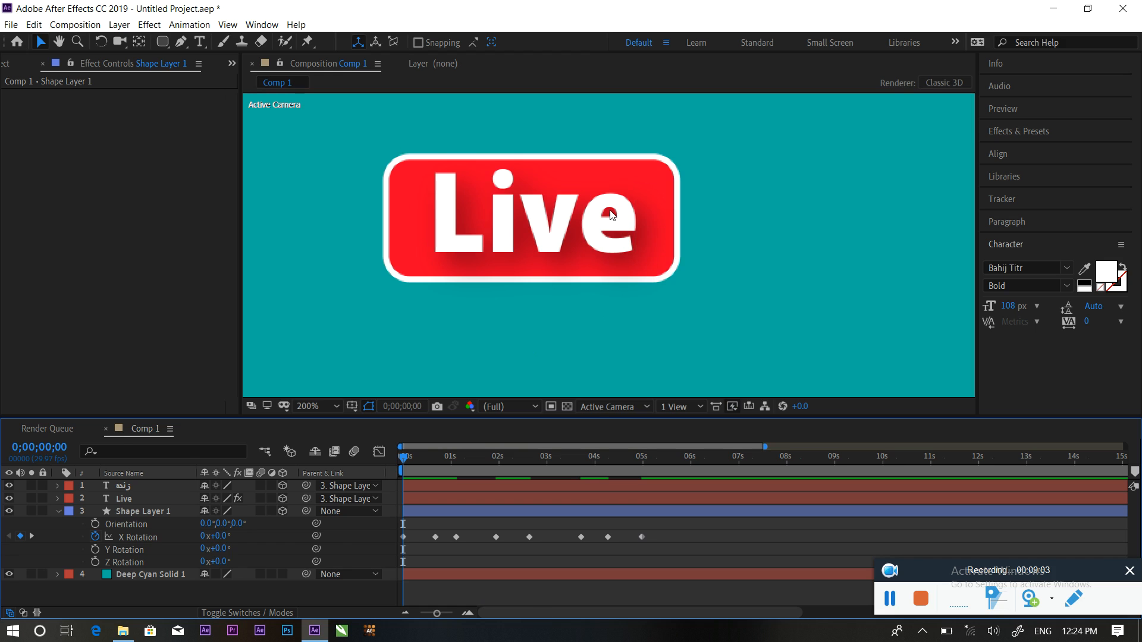
click(326, 406)
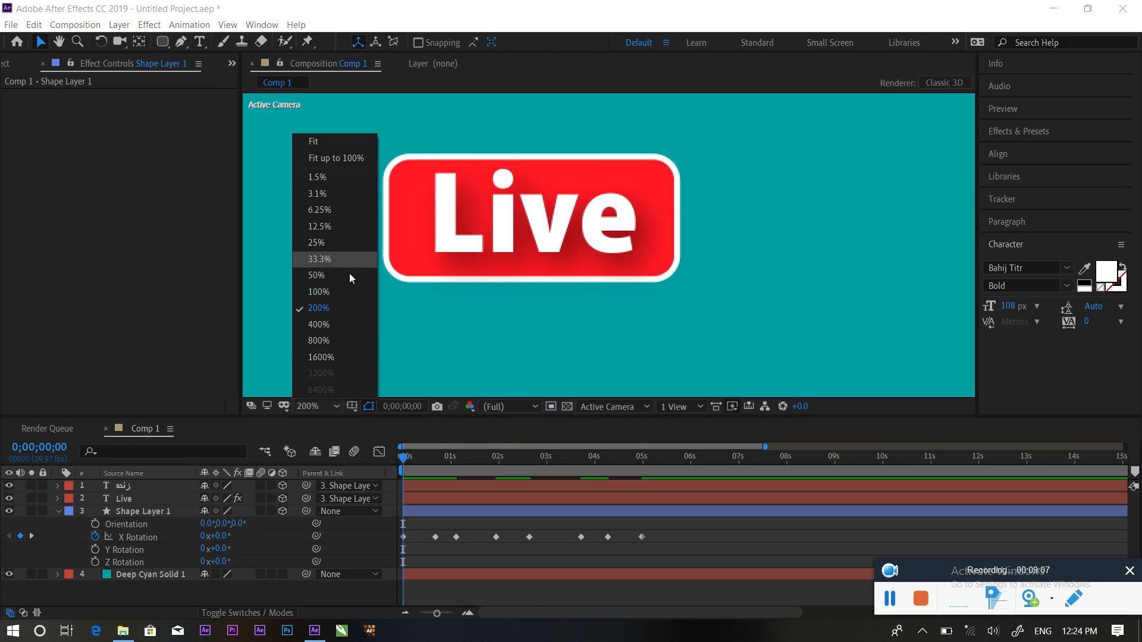
click(336, 145)
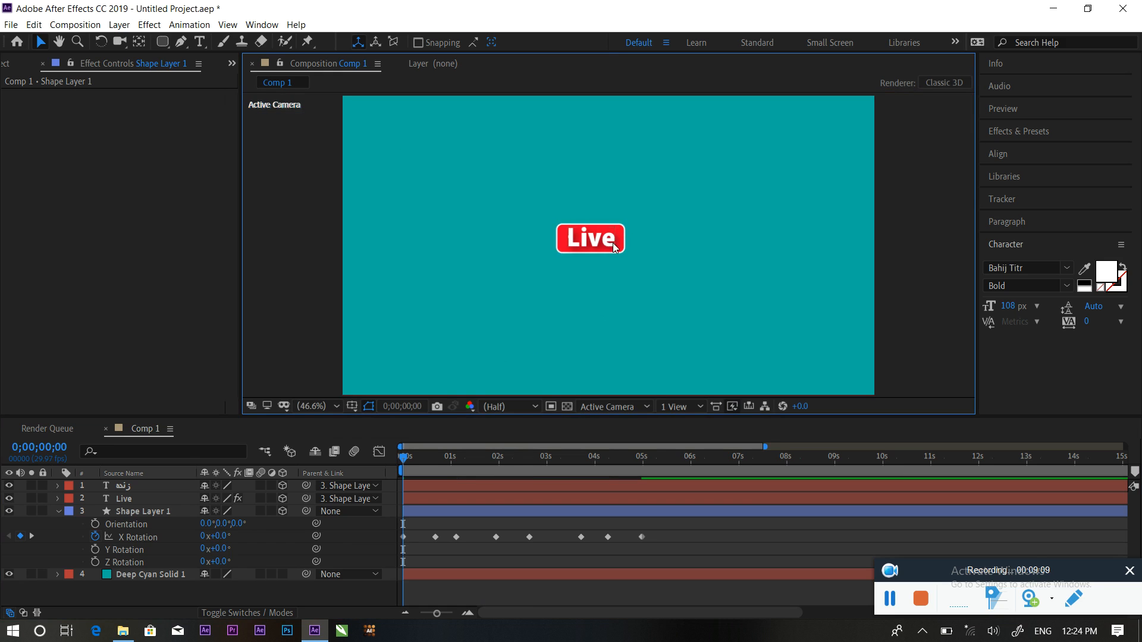
click(59, 510)
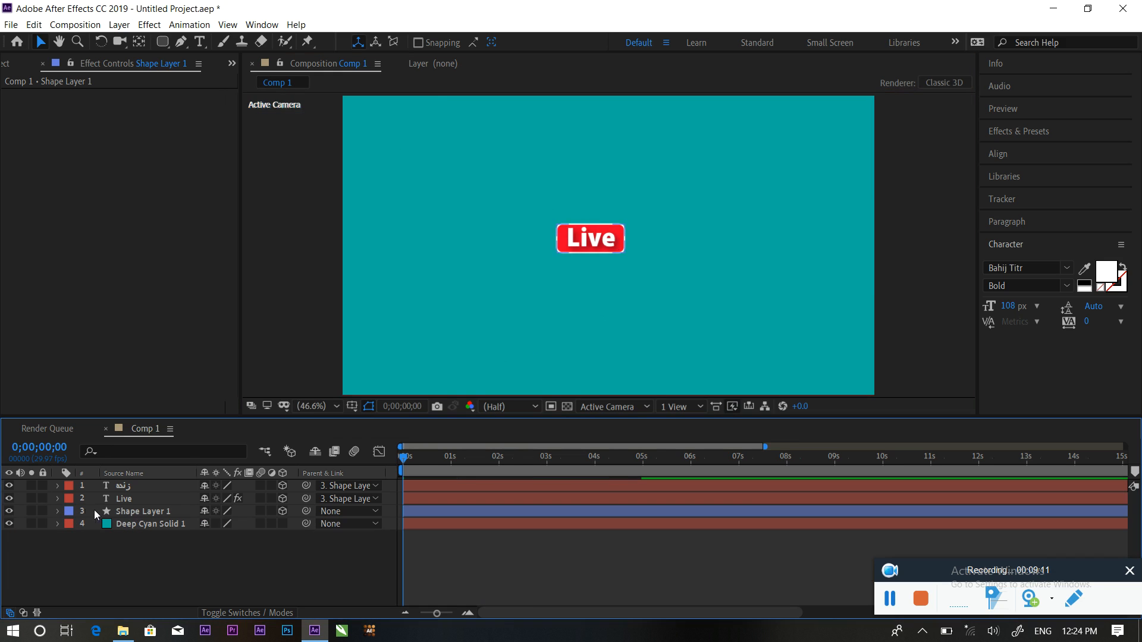
Step: Move Shape Layer 1 with its parented texts into the upper-right corner of the composition frame
click(601, 244)
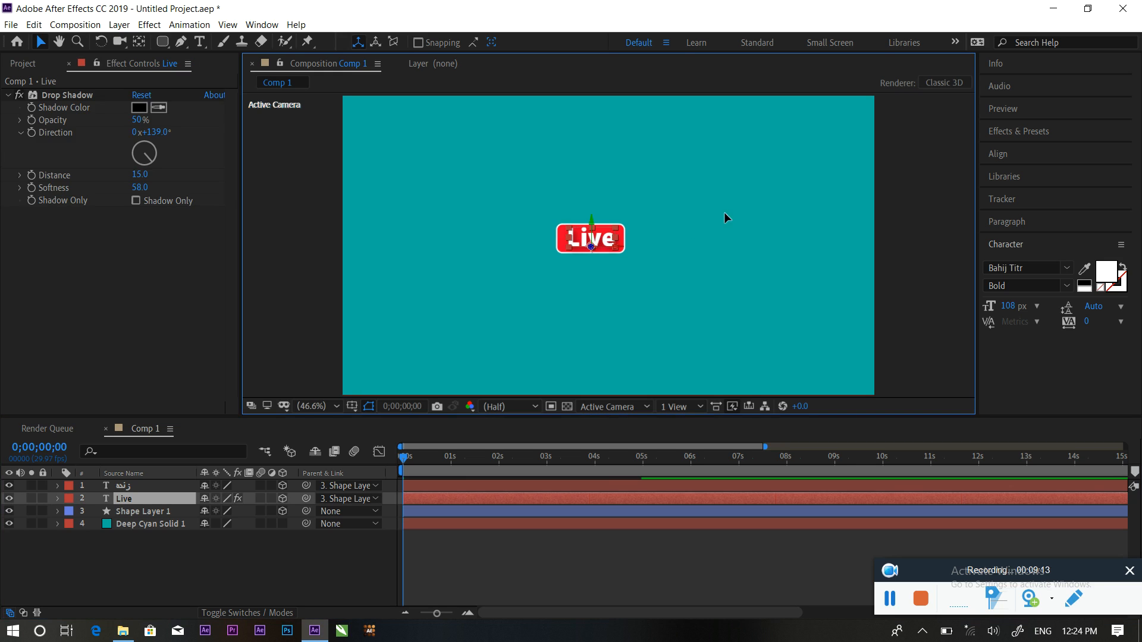
click(130, 512)
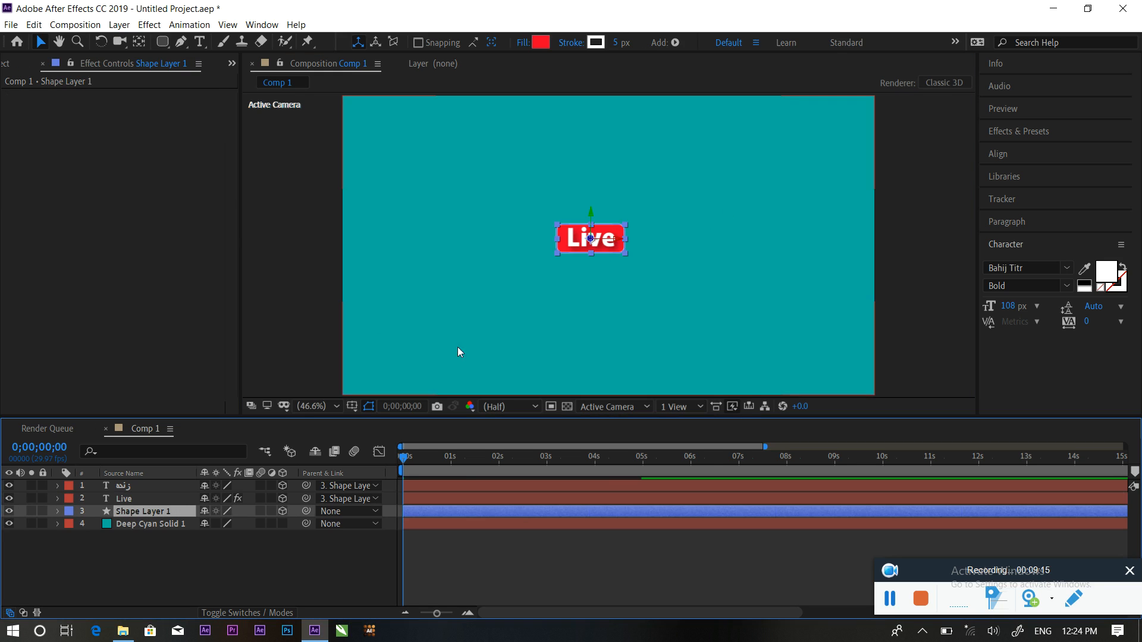
mouse_move(614, 251)
mouse_down()
mouse_move(721, 210)
mouse_move(813, 140)
mouse_move(844, 134)
mouse_up()
click(841, 141)
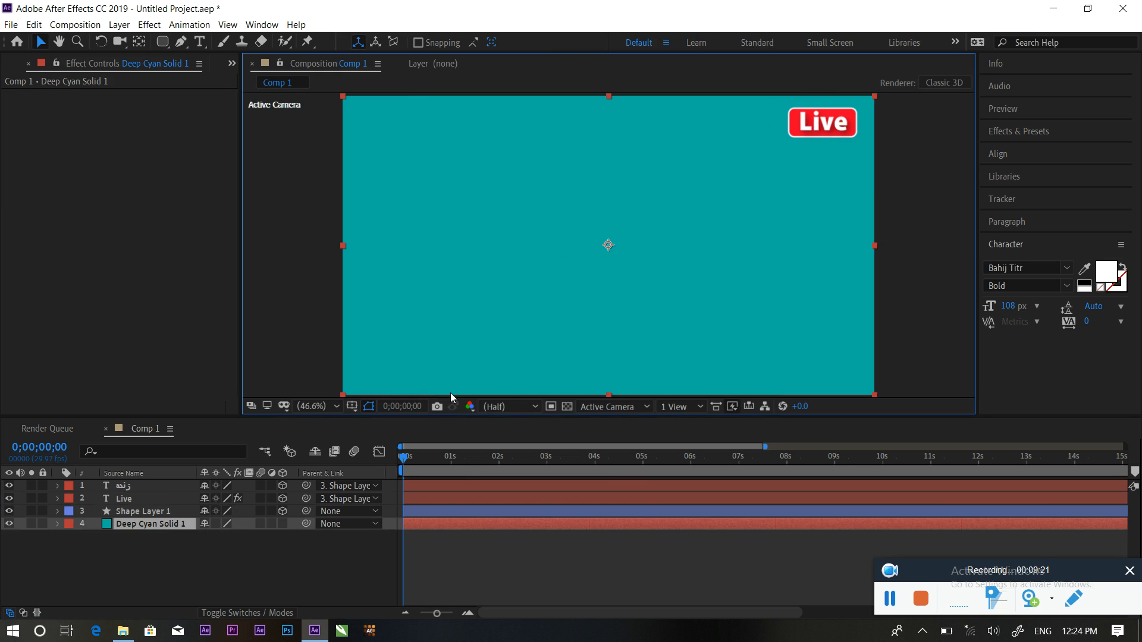
Step: Turn on the transparency grid and delete the Deep Cyan Solid 1 background layer
click(568, 408)
click(165, 528)
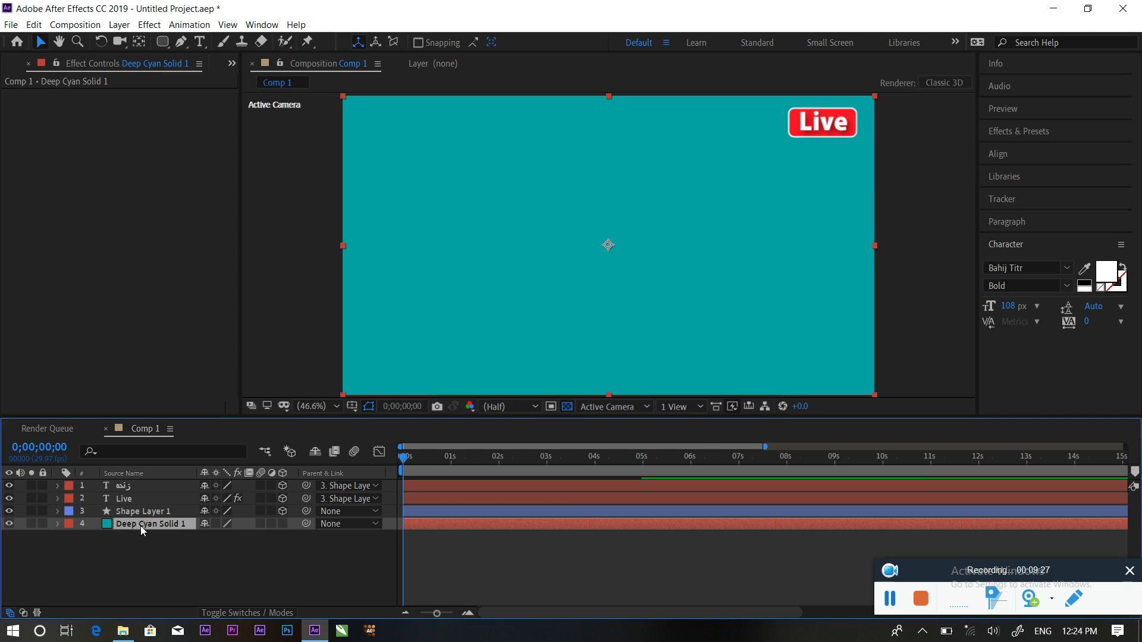
key(Delete)
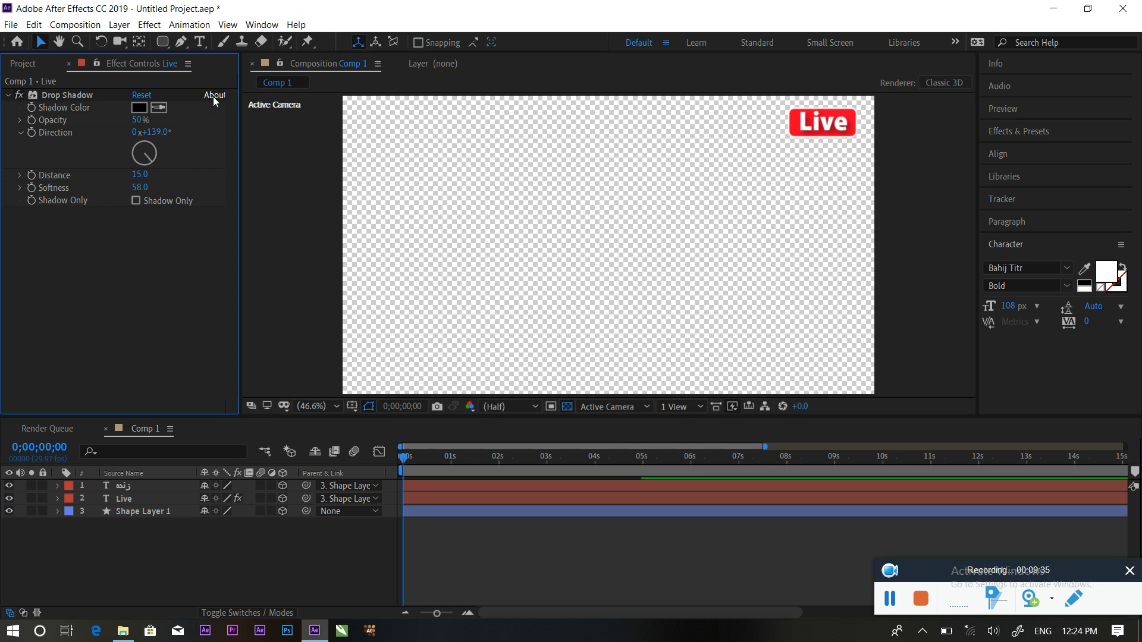
click(23, 67)
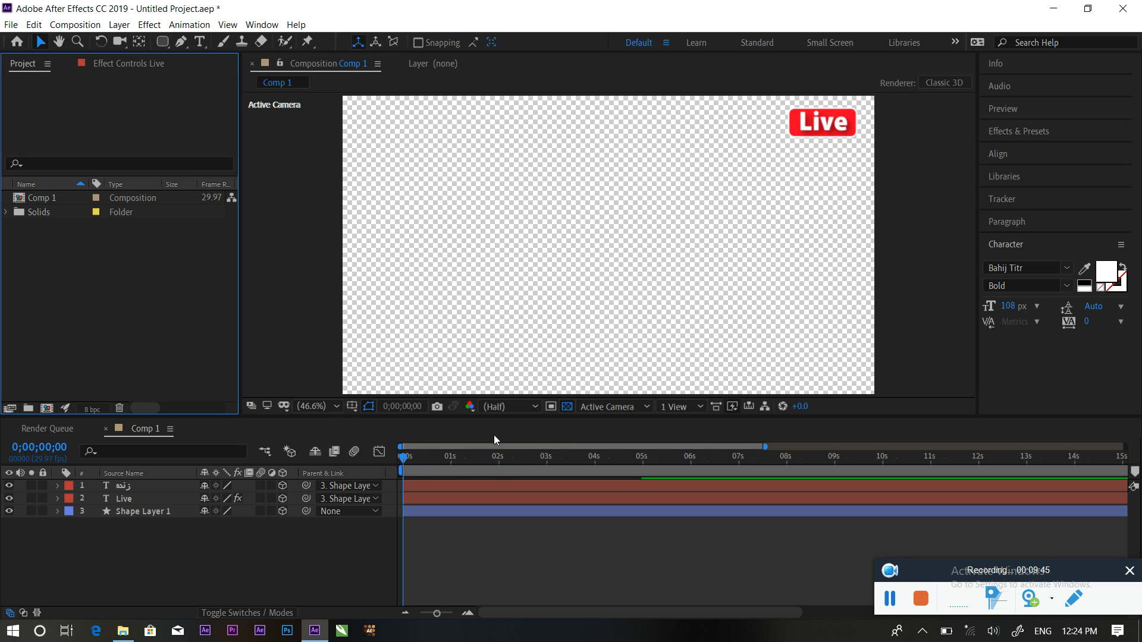
click(891, 604)
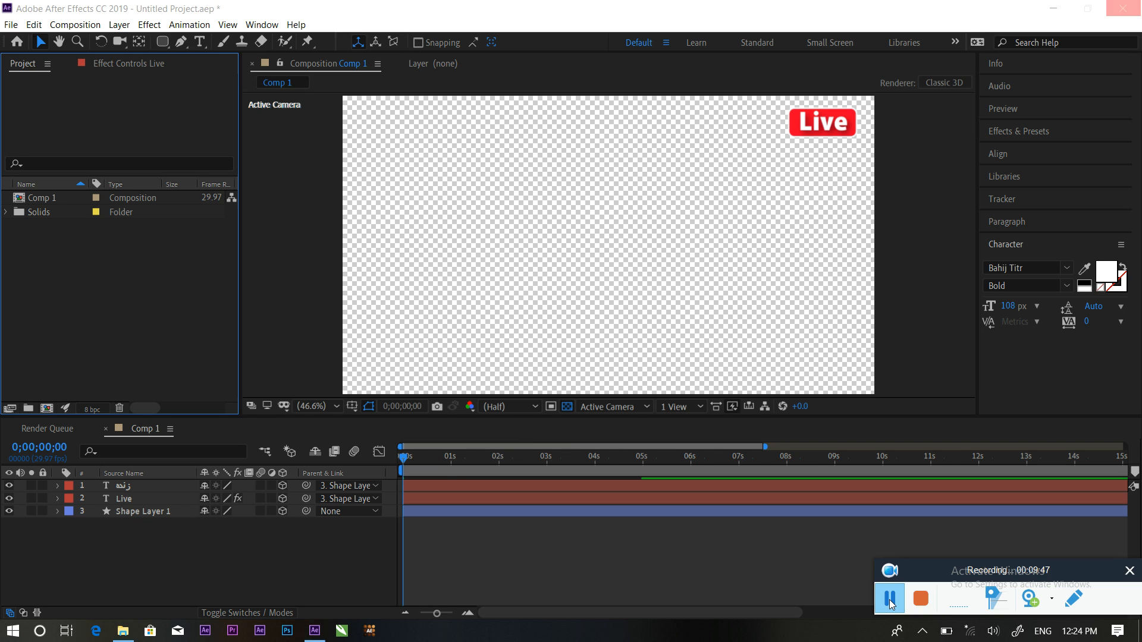